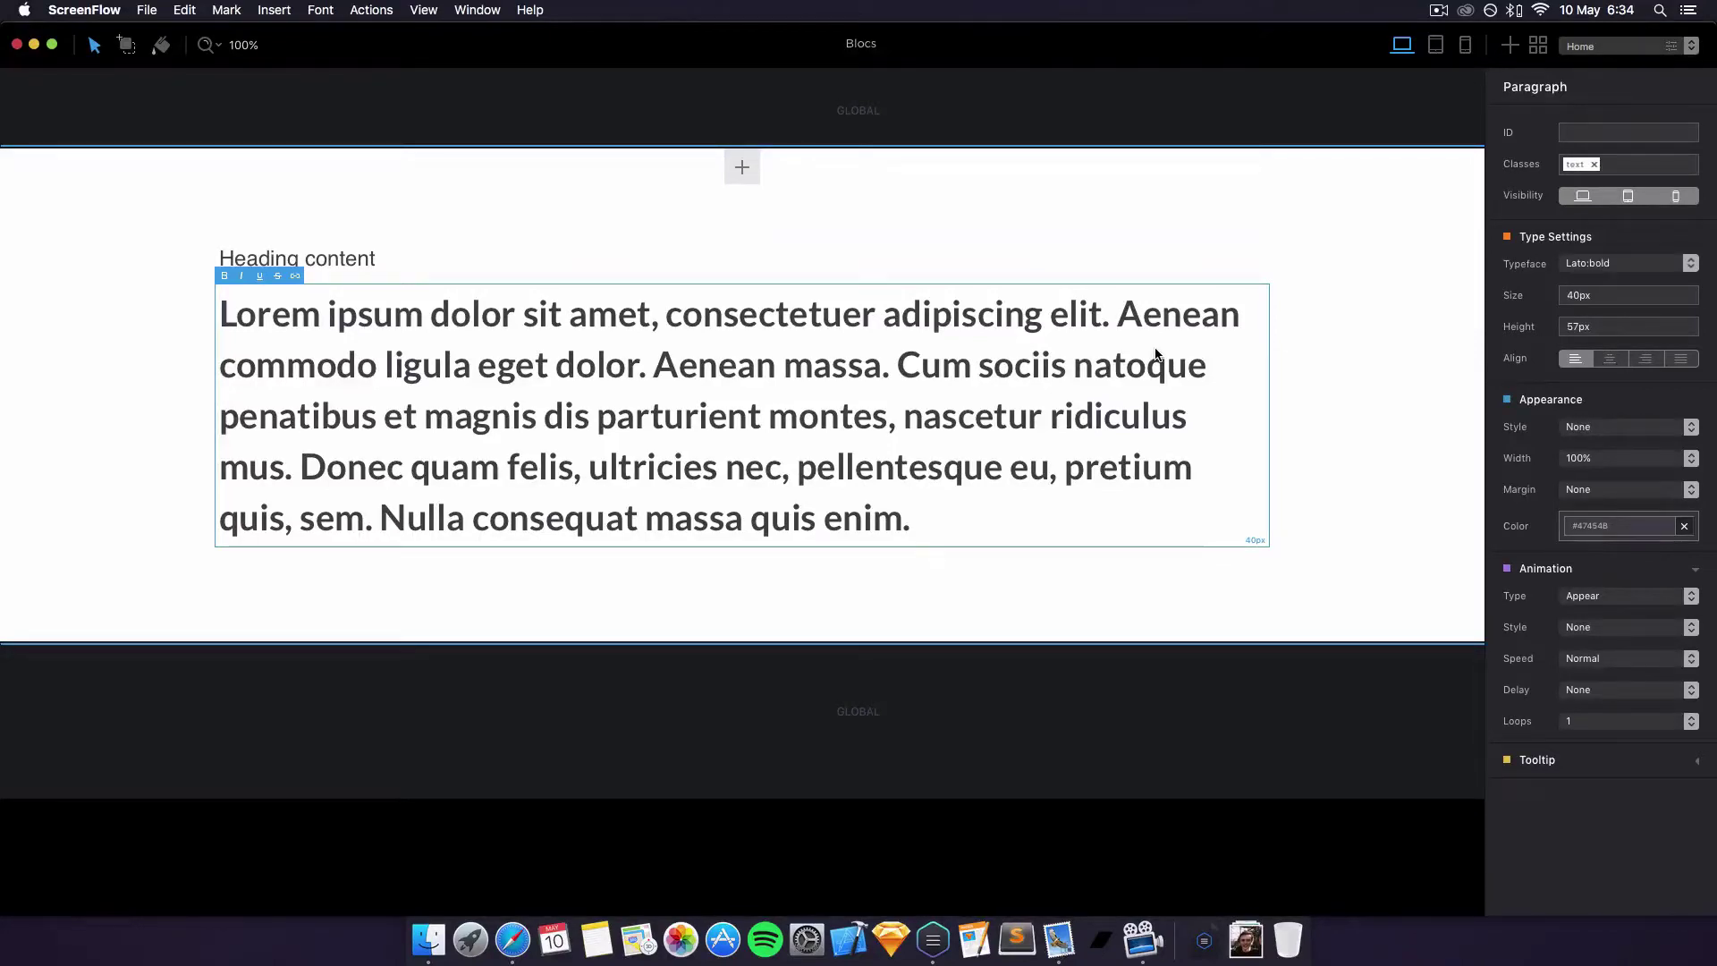
Remove the 'text' class from the lorem ipsum paragraph, leaving it with no classes
click(1593, 164)
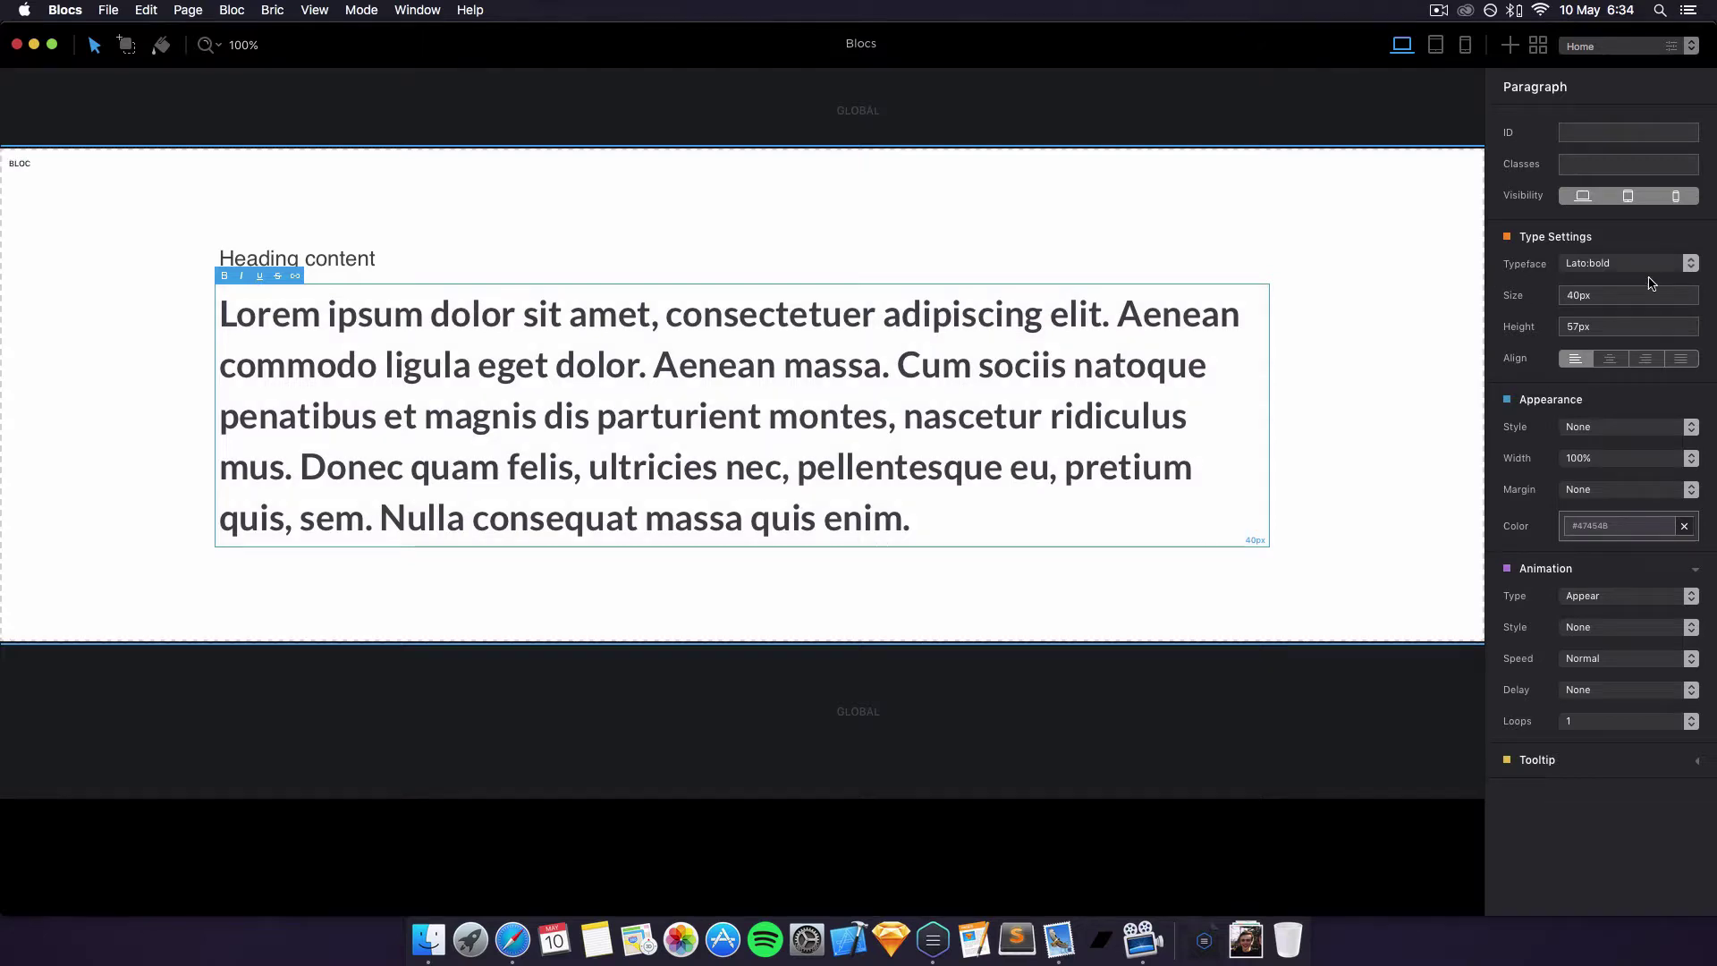
click(426, 8)
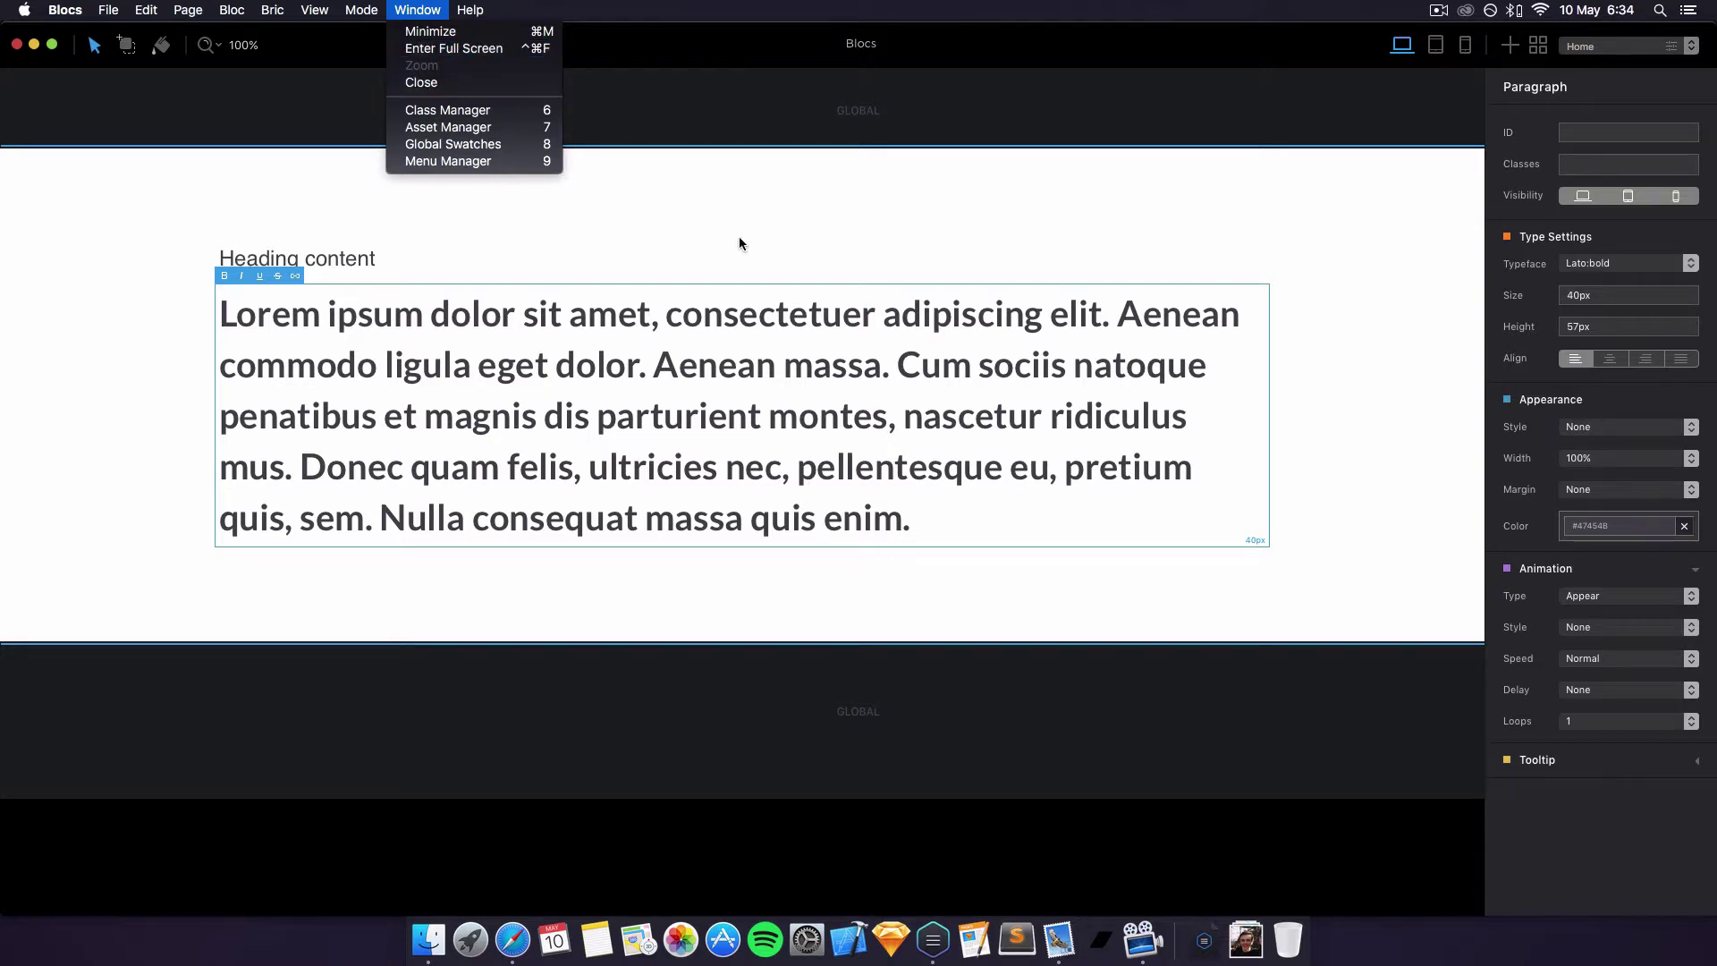
Confirm .text exists in the Class Manager, then reapply 'text' to the lorem ipsum paragraph
key(Right)
key(Left)
click(957, 232)
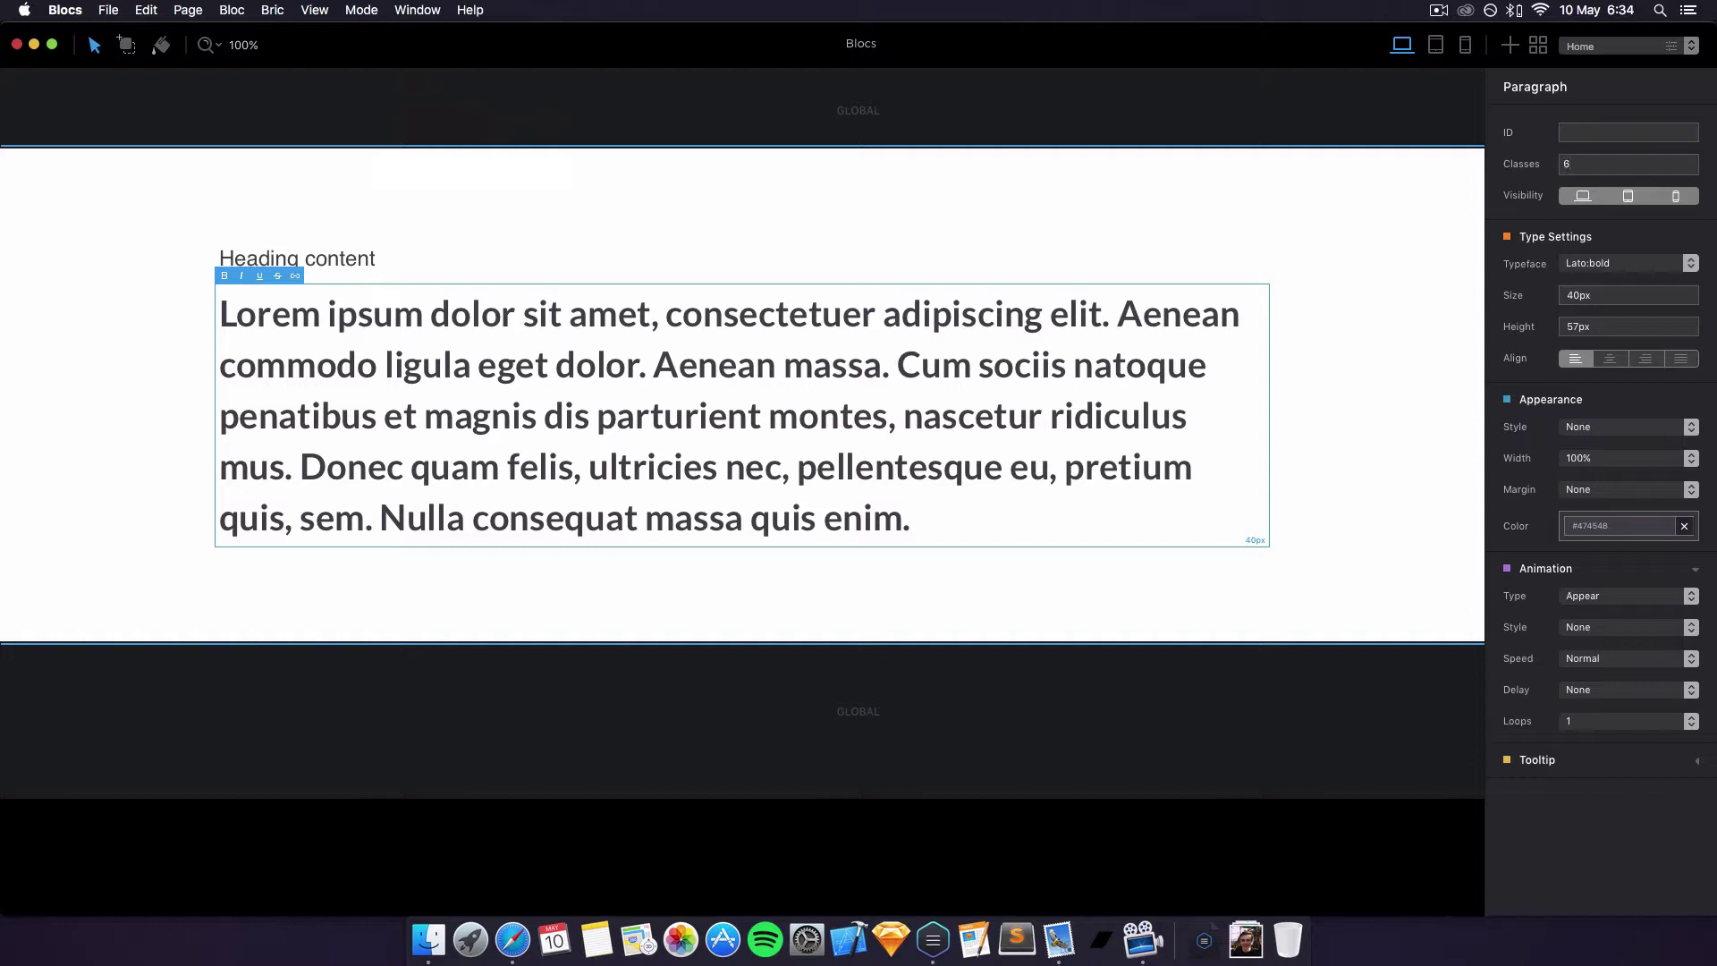
click(1355, 325)
key(super+alt+c)
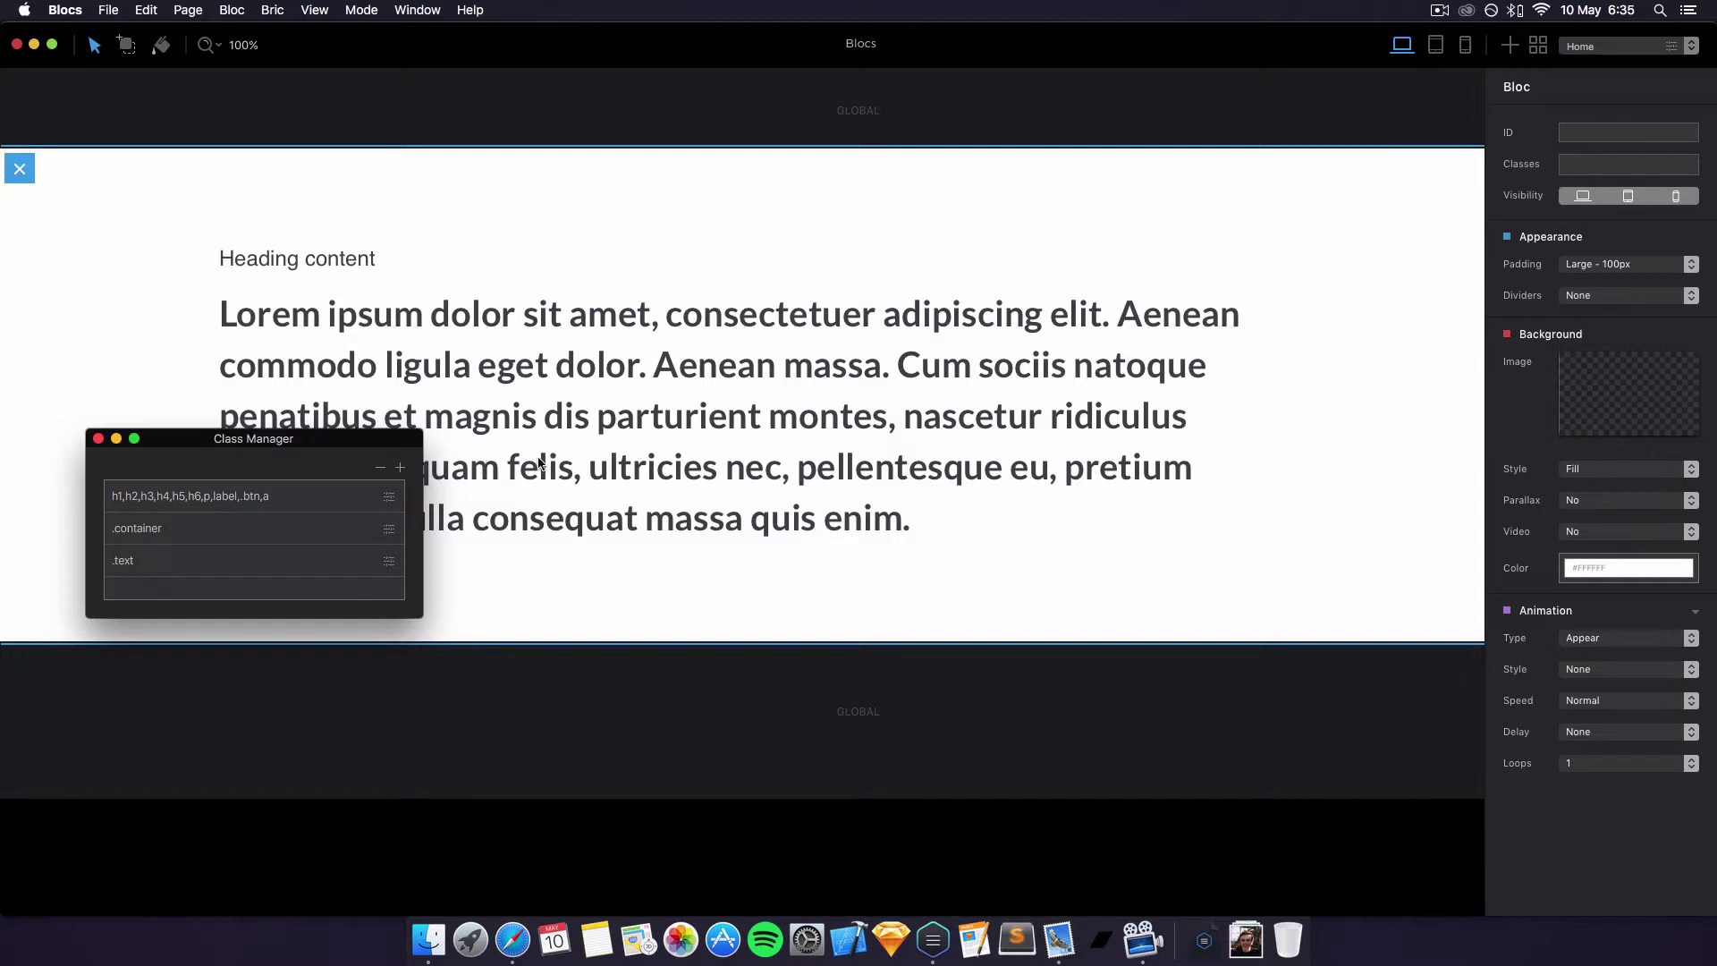
click(99, 439)
click(1201, 343)
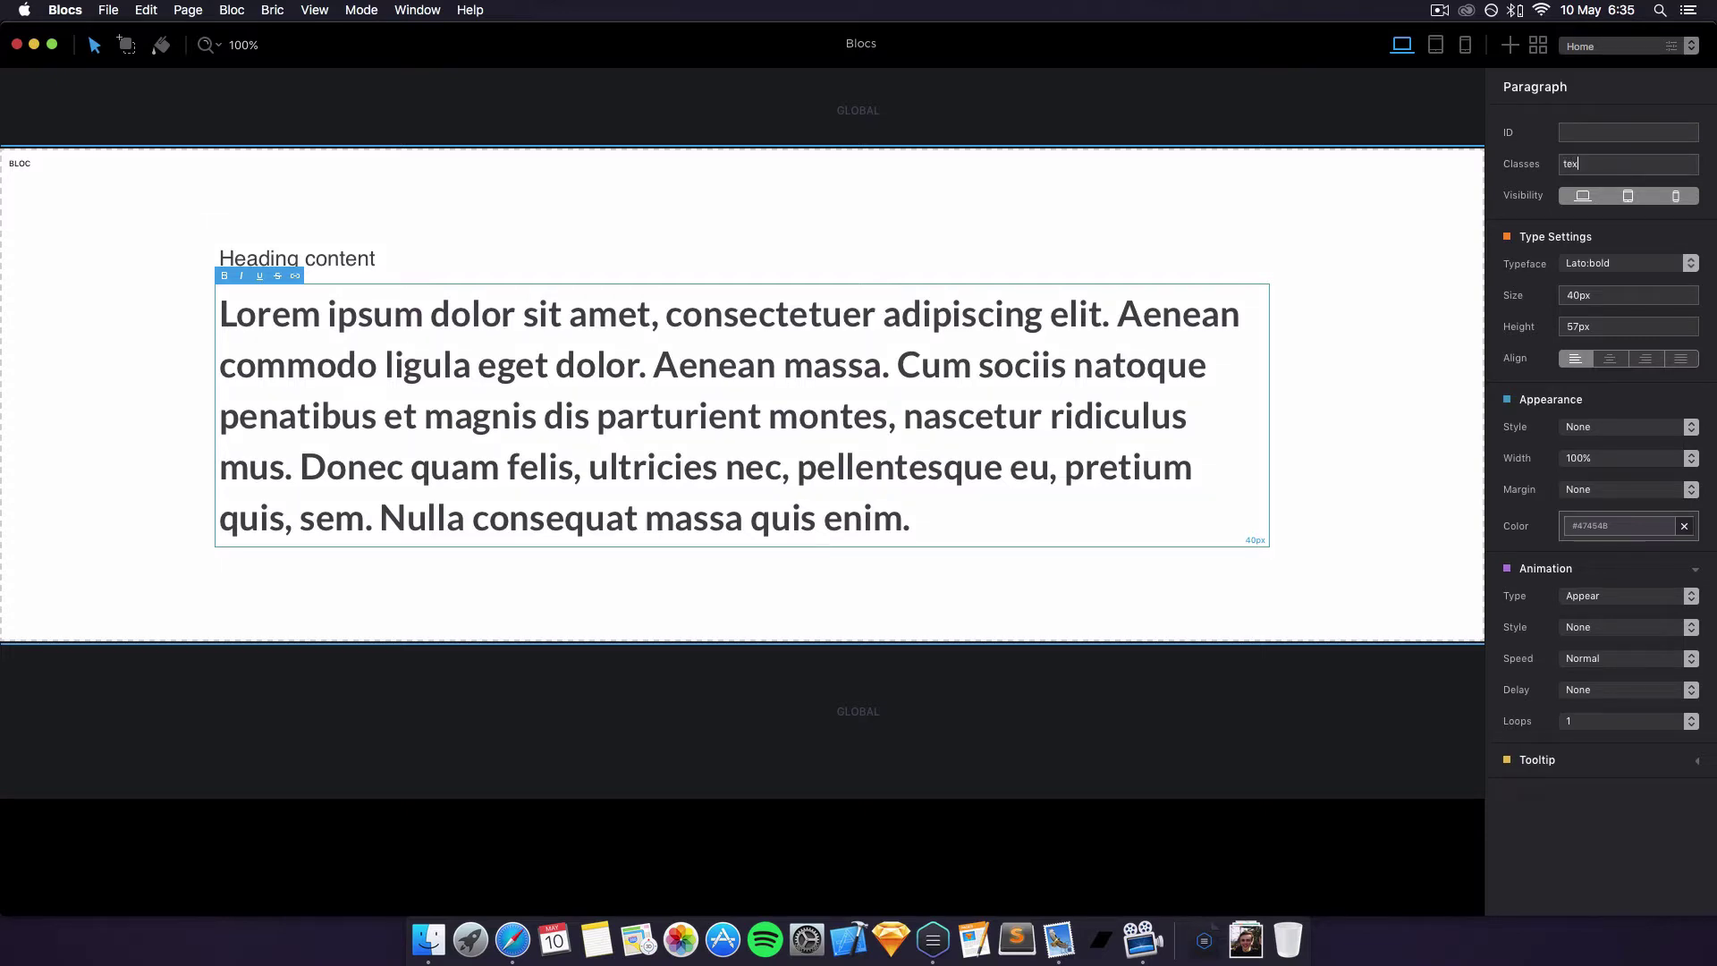
key(Return)
Open the text class style editor and clear its text shadow setting
click(1582, 169)
drag(1349, 371, 1385, 280)
click(1435, 399)
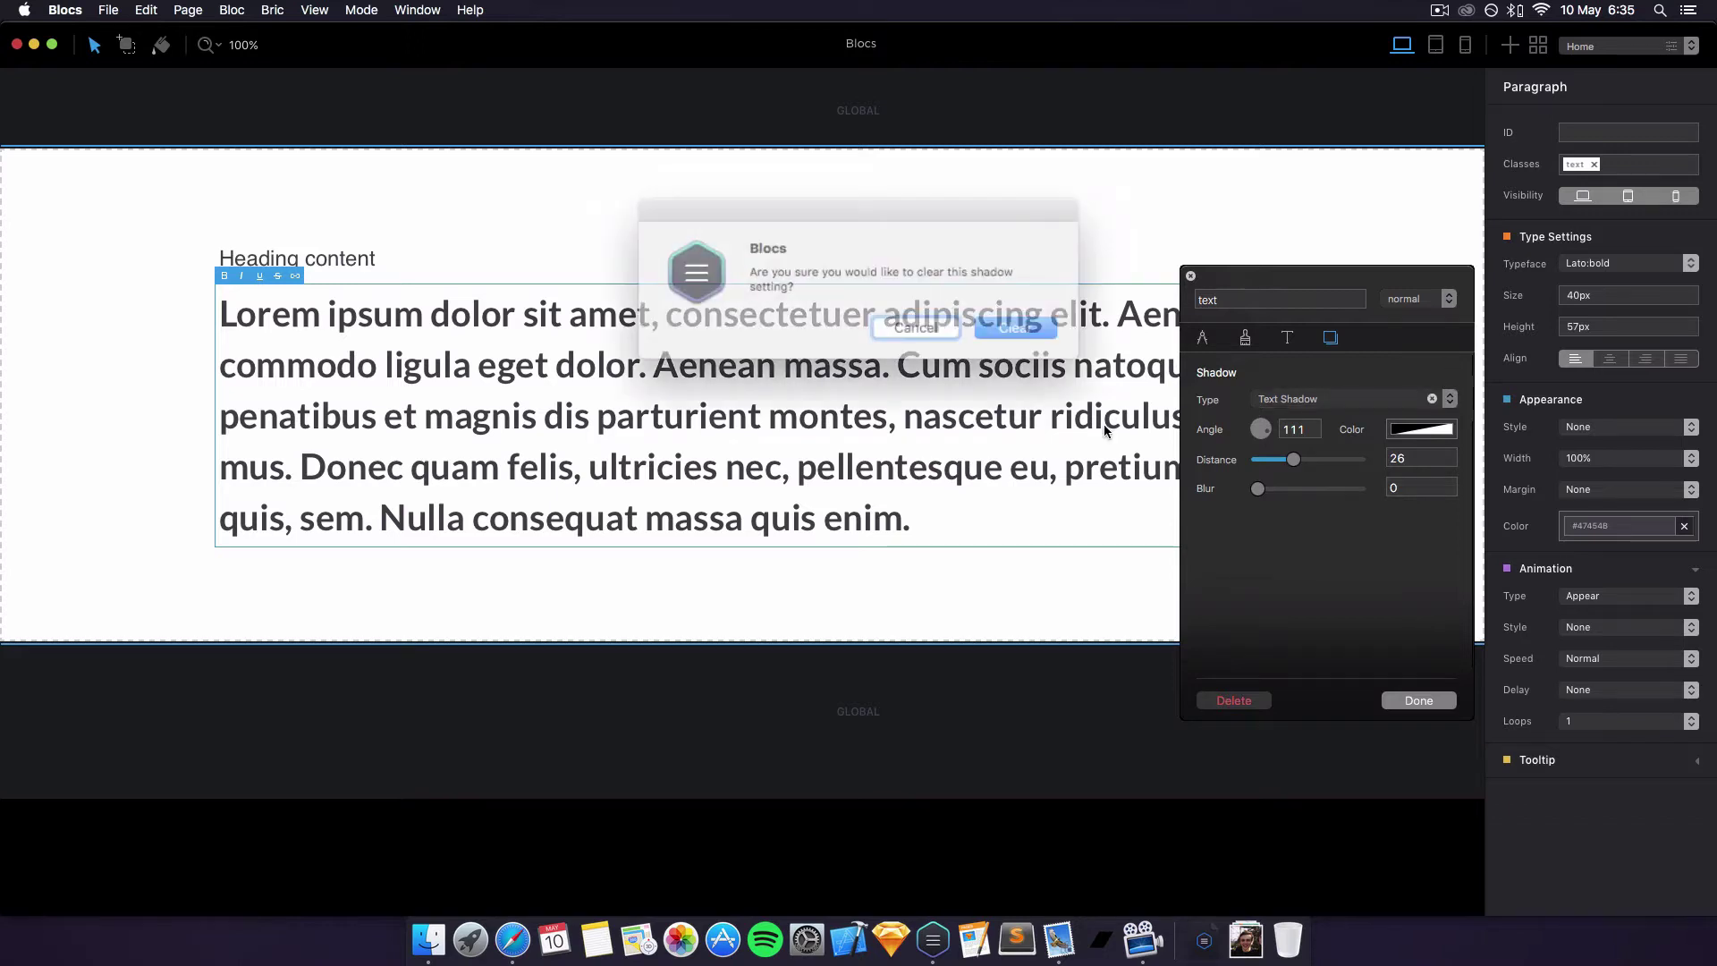
click(990, 320)
Check the position options, leaving float None, display Block and overflow Visible
click(1199, 338)
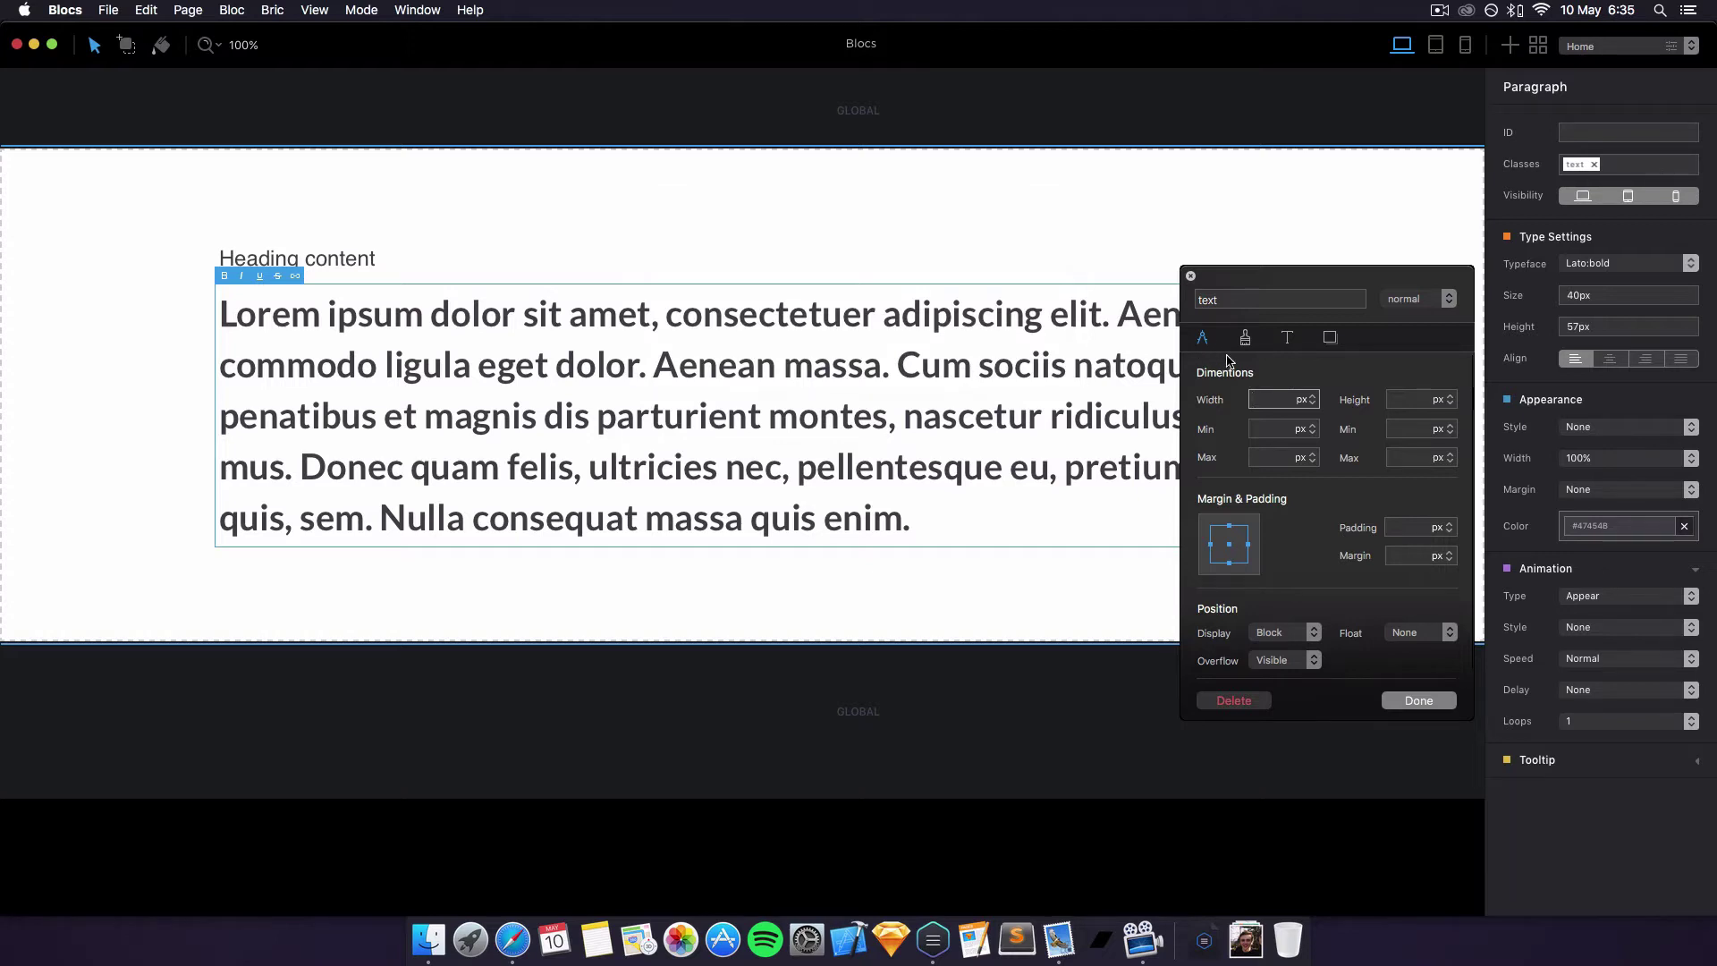
click(1409, 637)
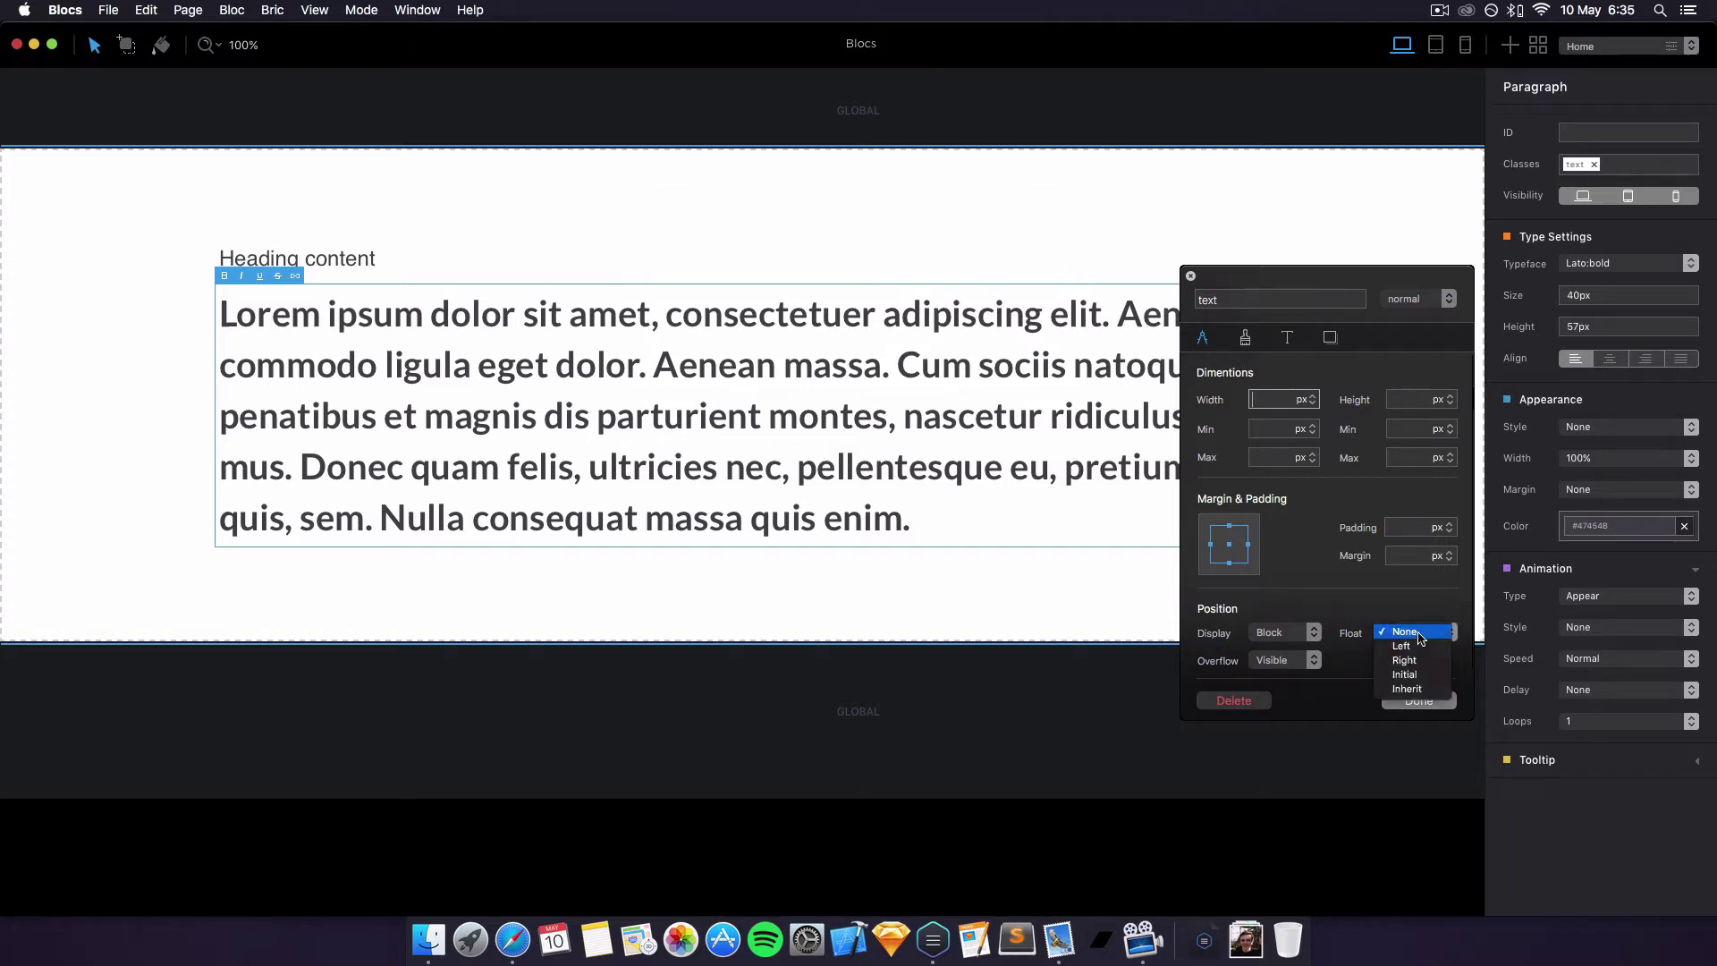
click(1416, 648)
click(1434, 630)
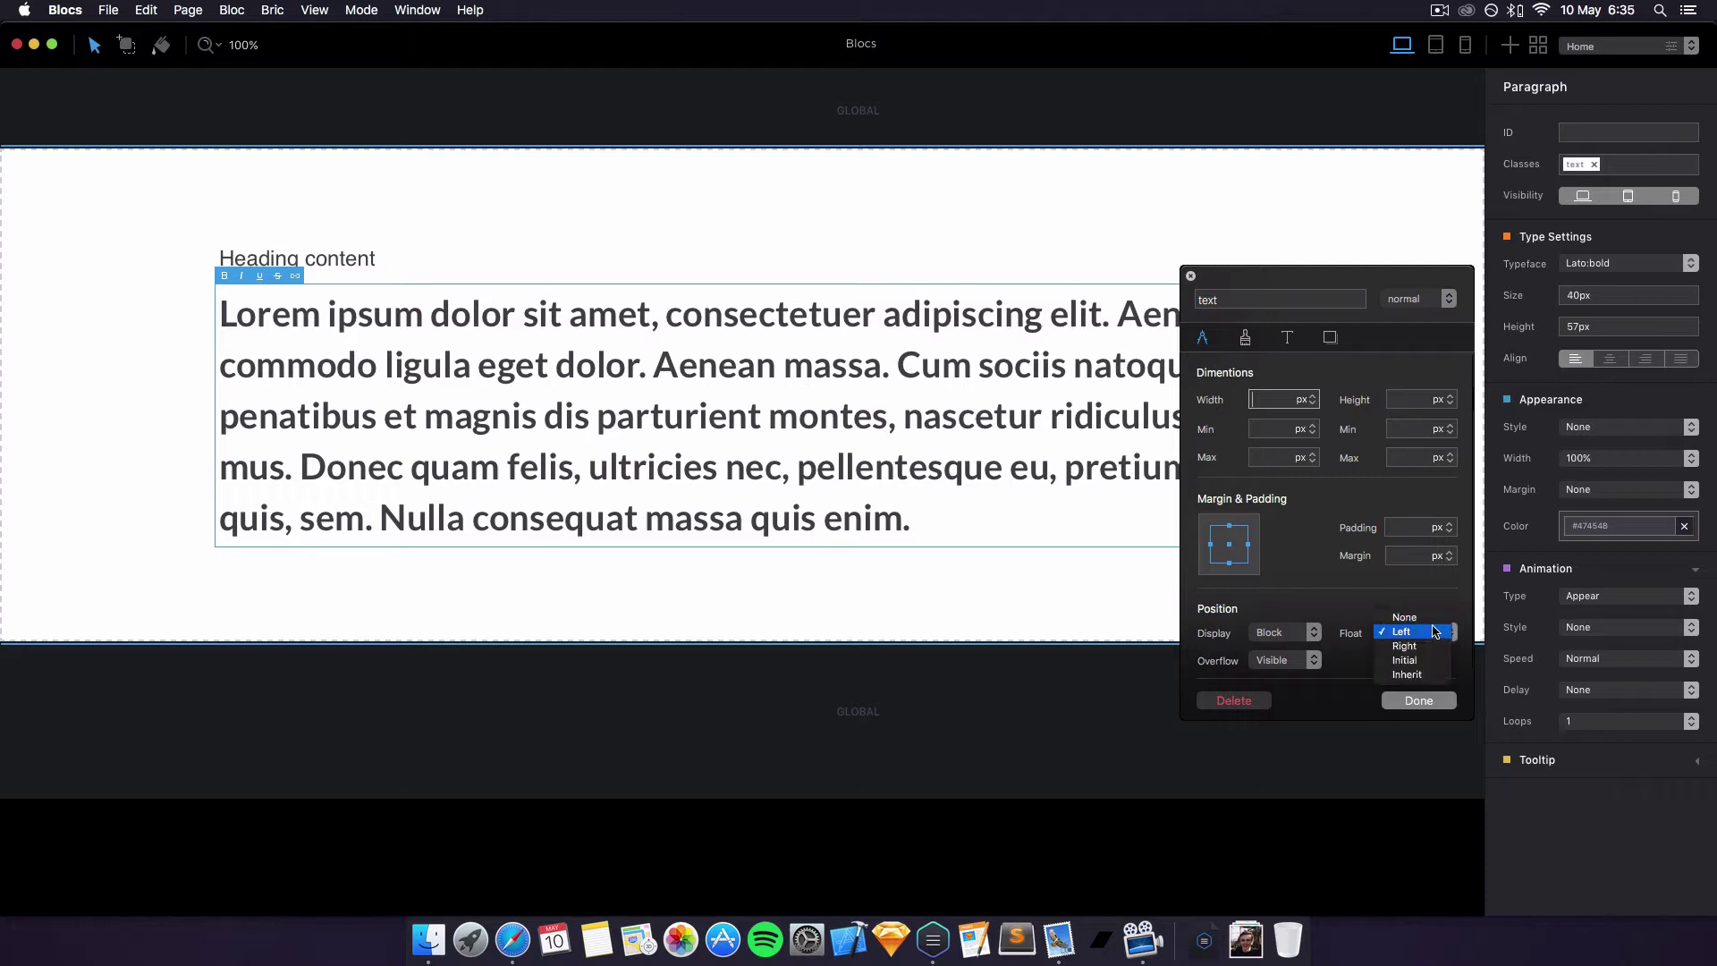
click(1432, 618)
click(1297, 633)
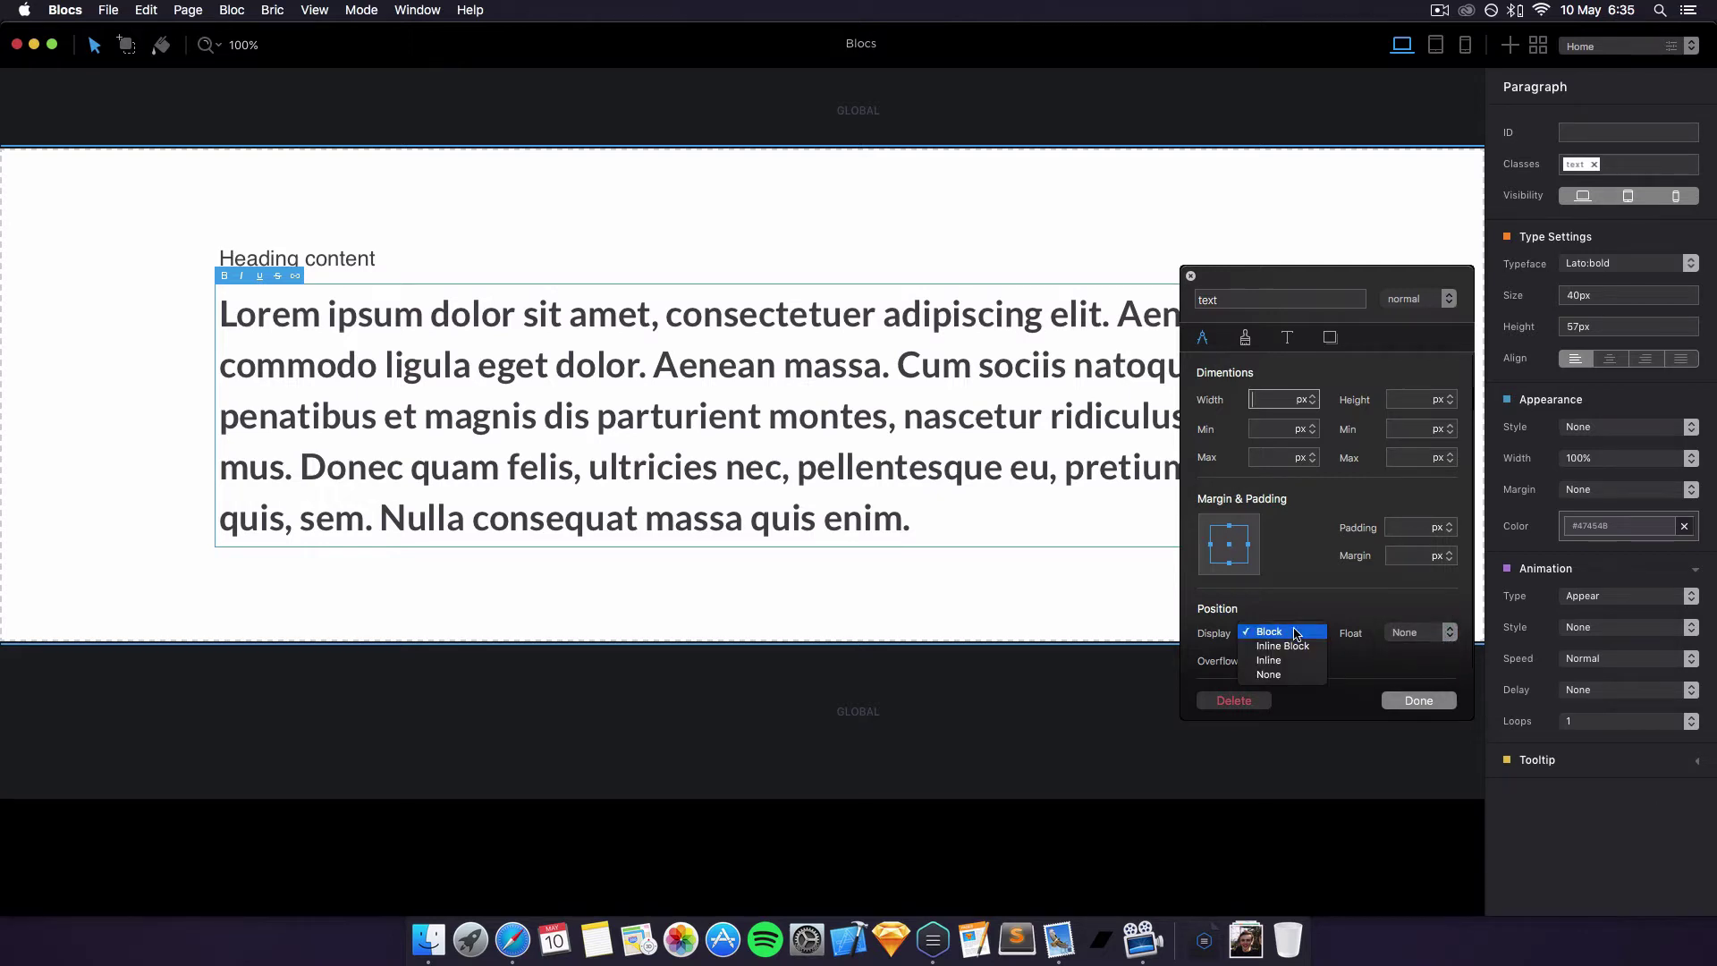
click(1334, 619)
click(1288, 661)
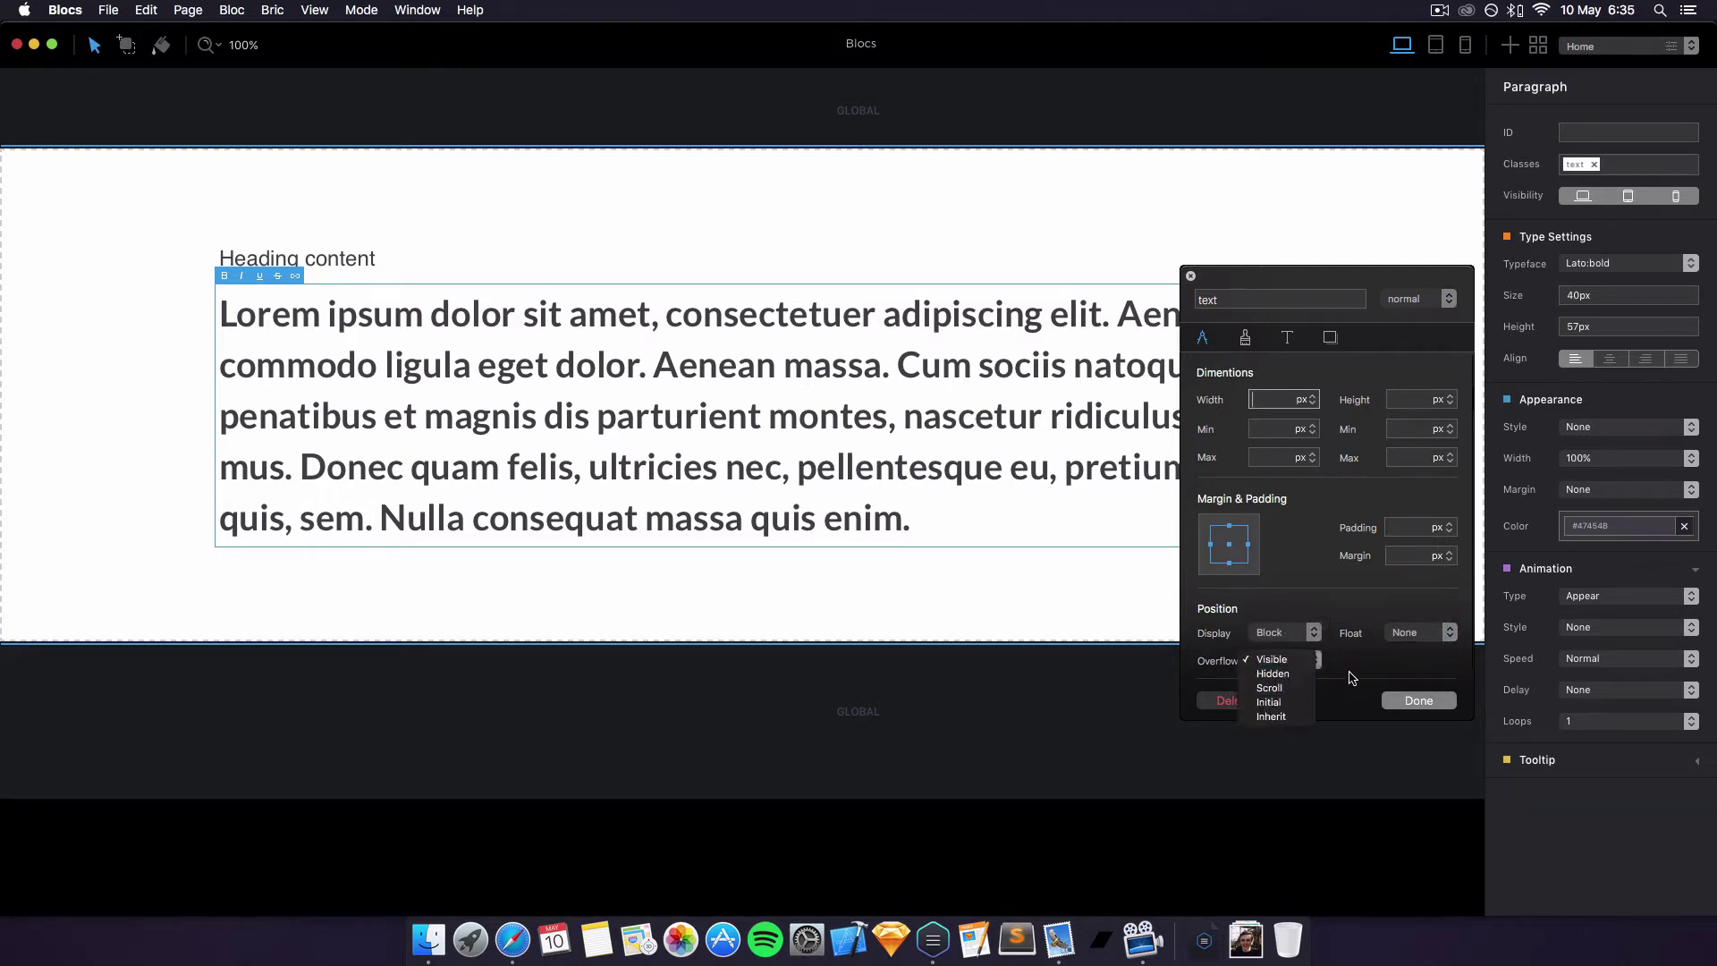
click(1368, 675)
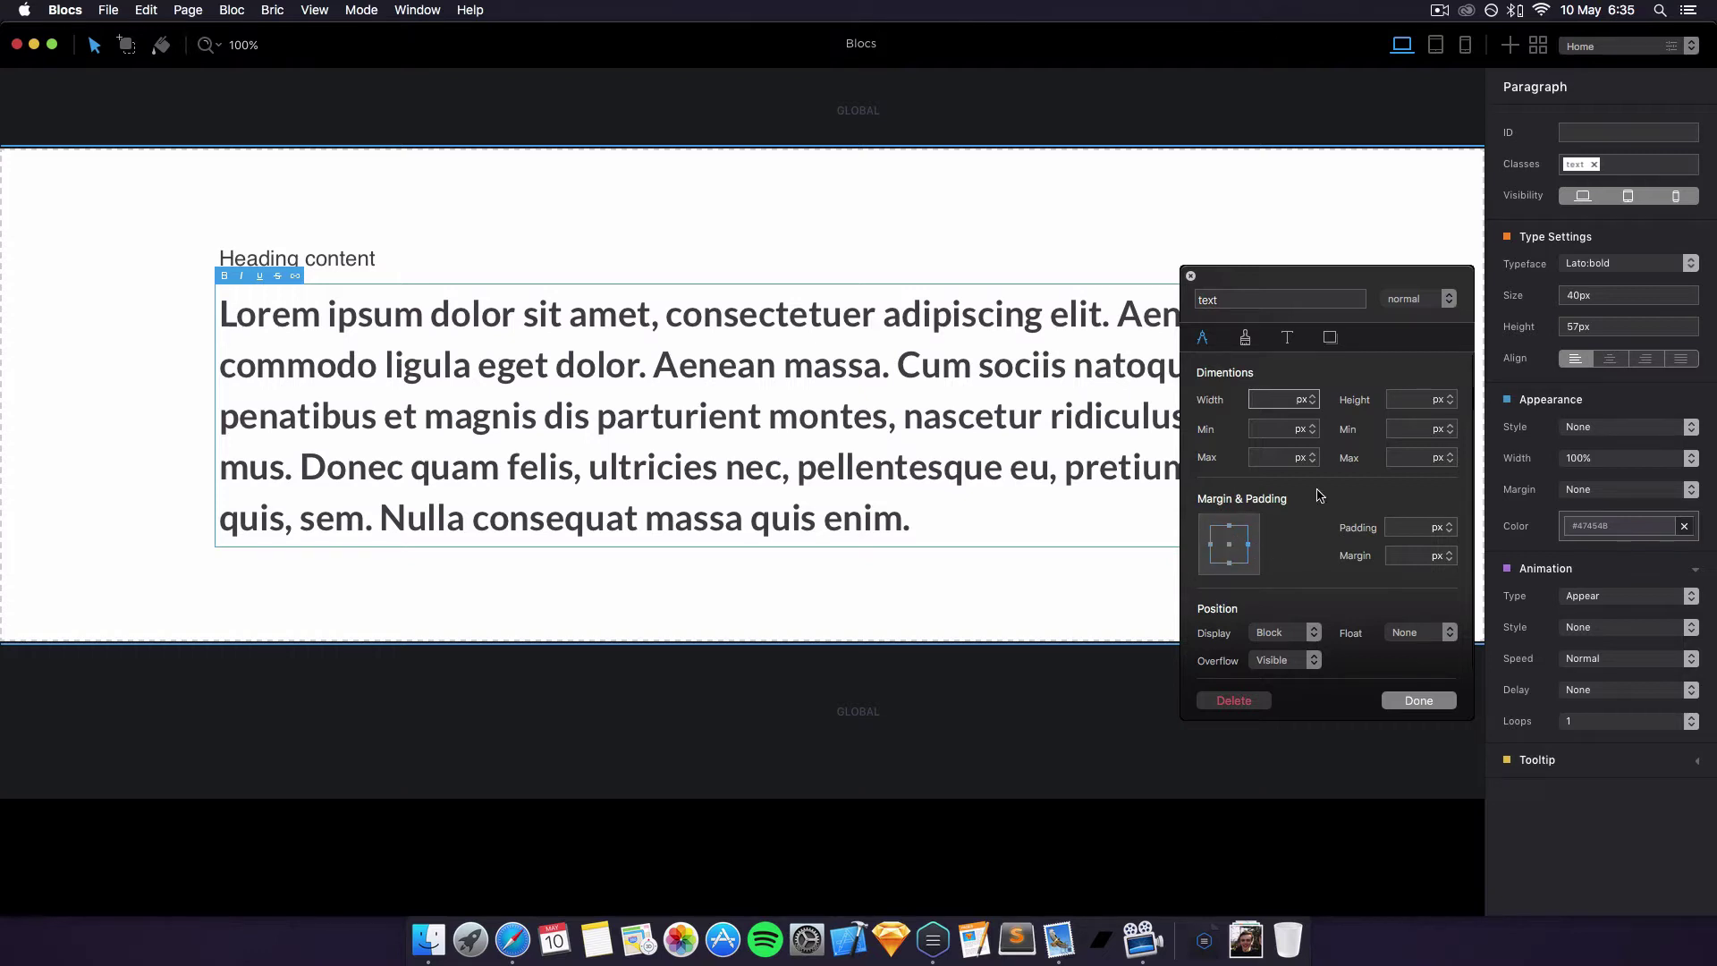
Try a 20% padding on all sides of the text class
drag(1359, 306, 1490, 279)
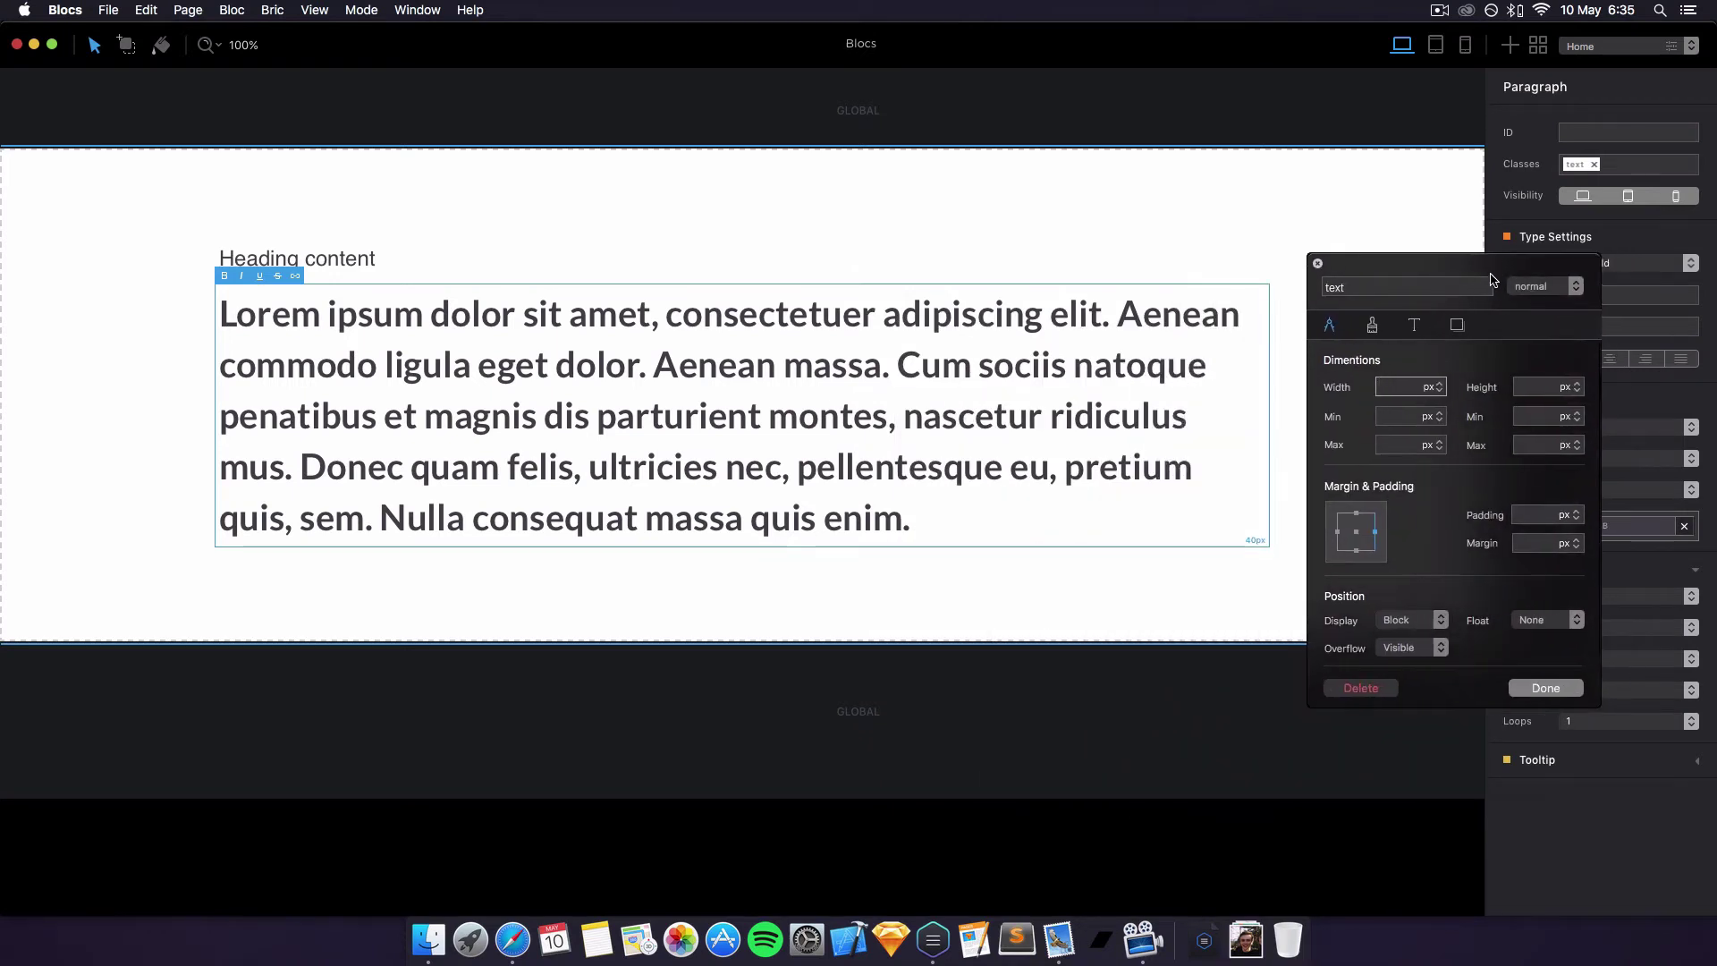
click(1411, 386)
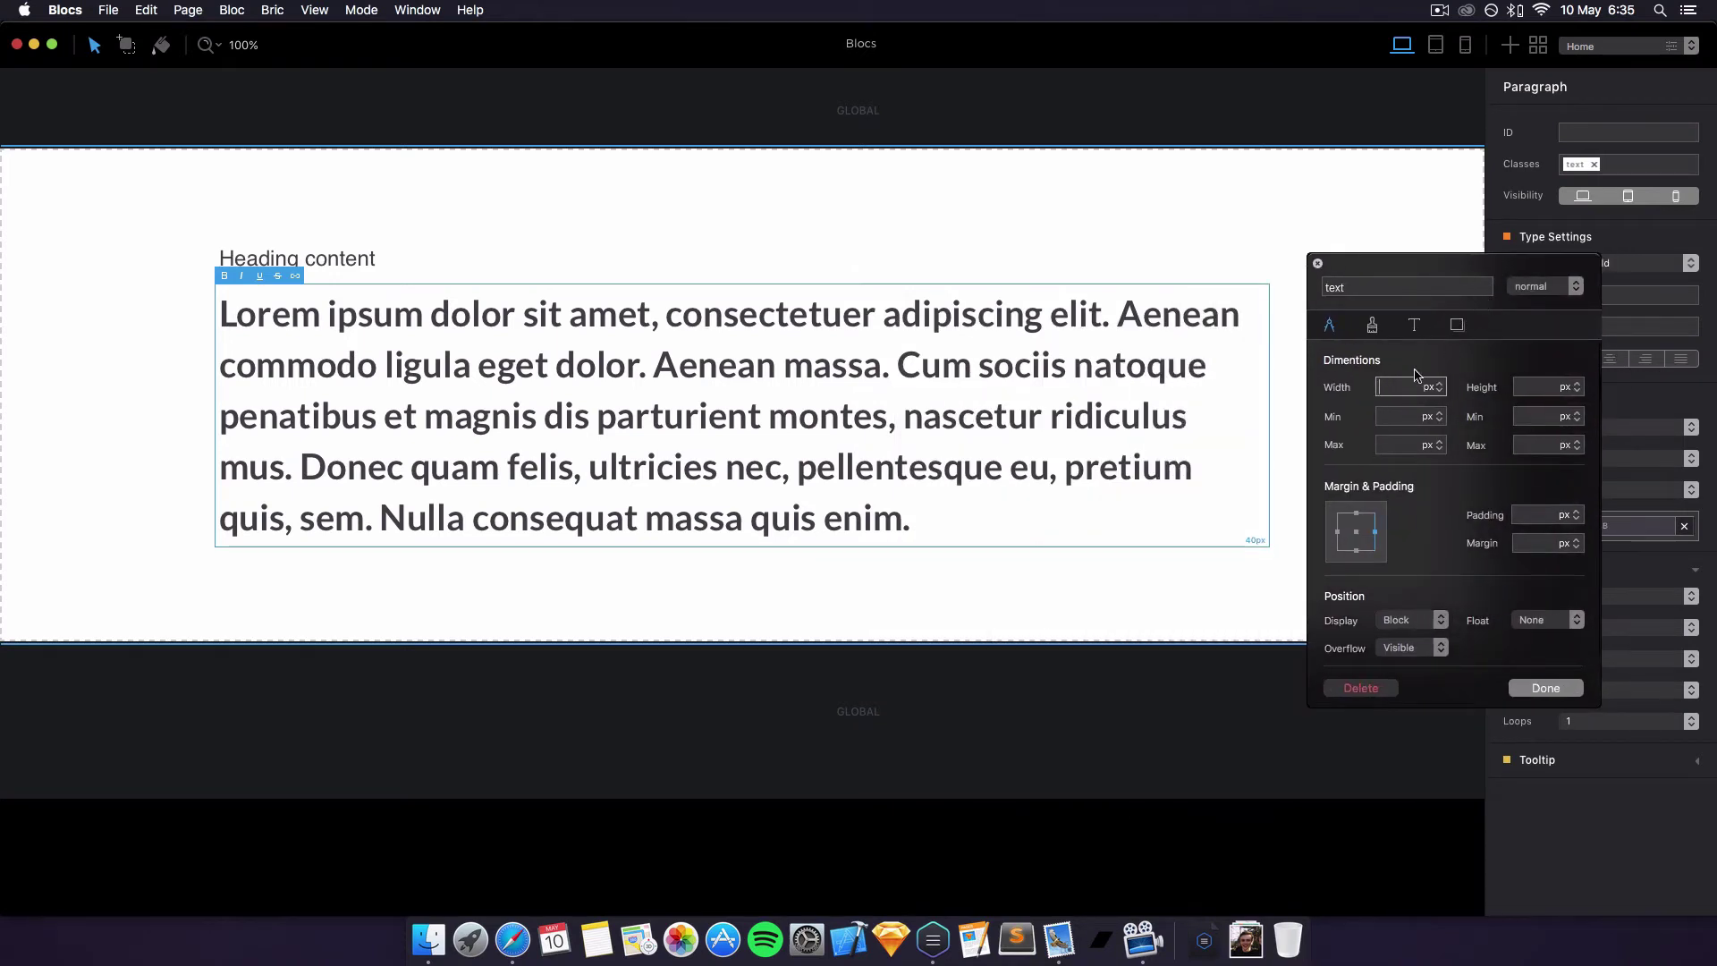
click(1540, 515)
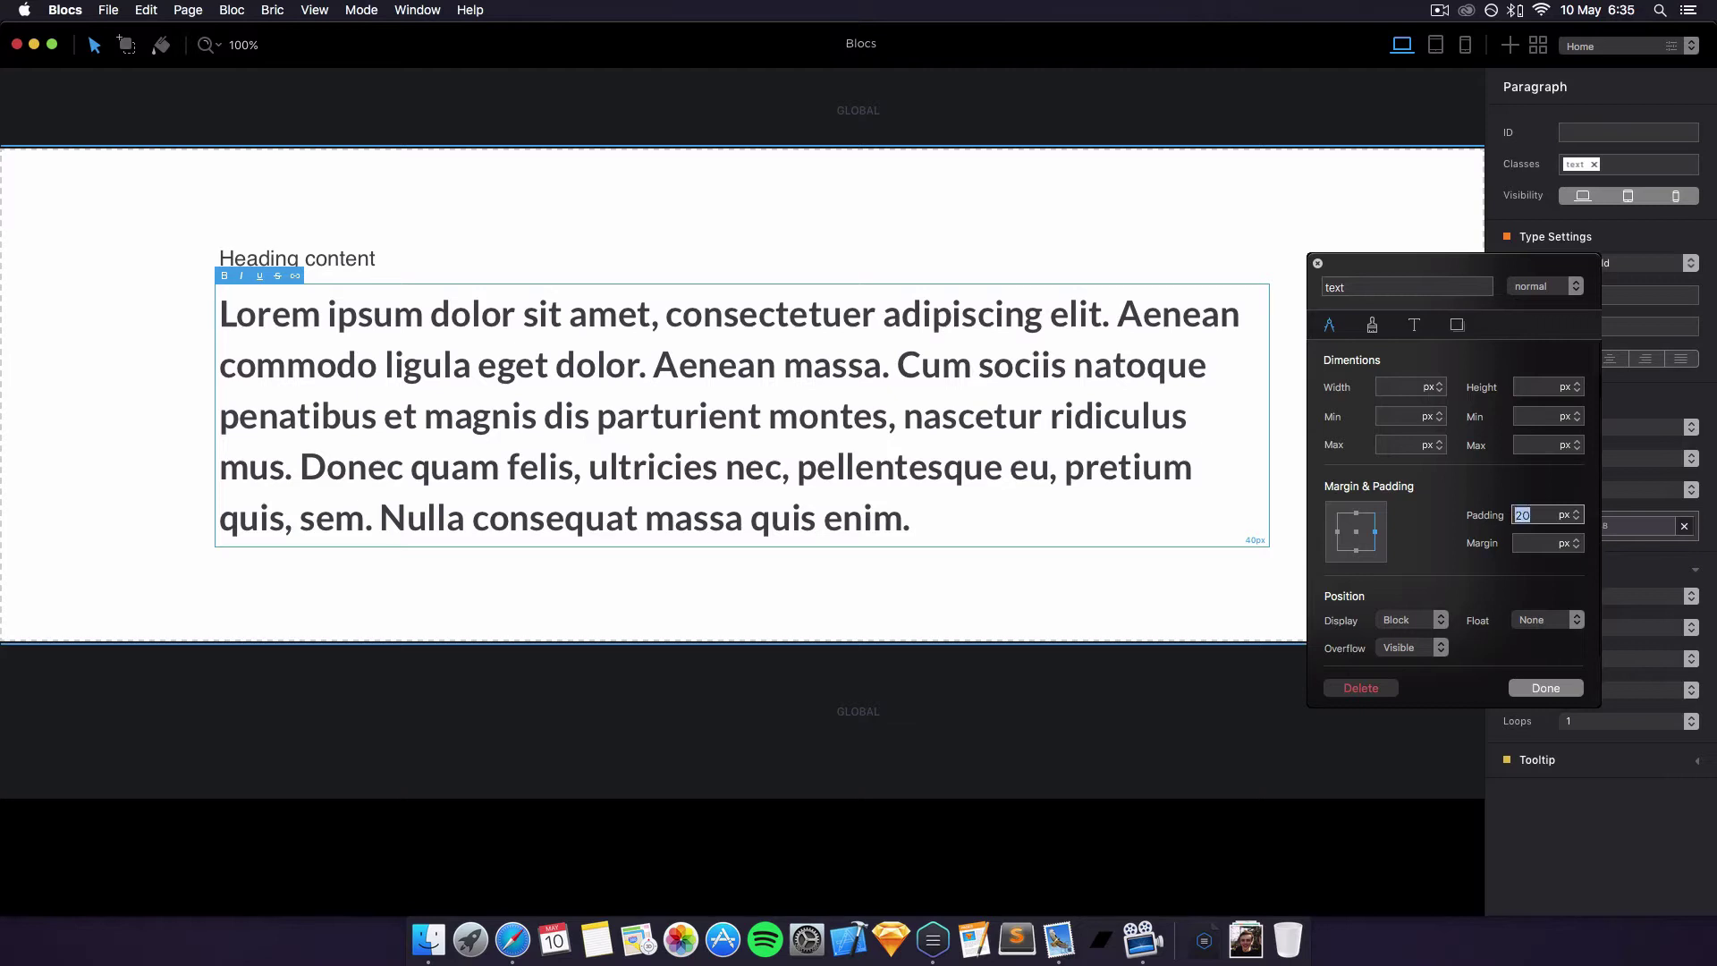
text(20)
click(1563, 514)
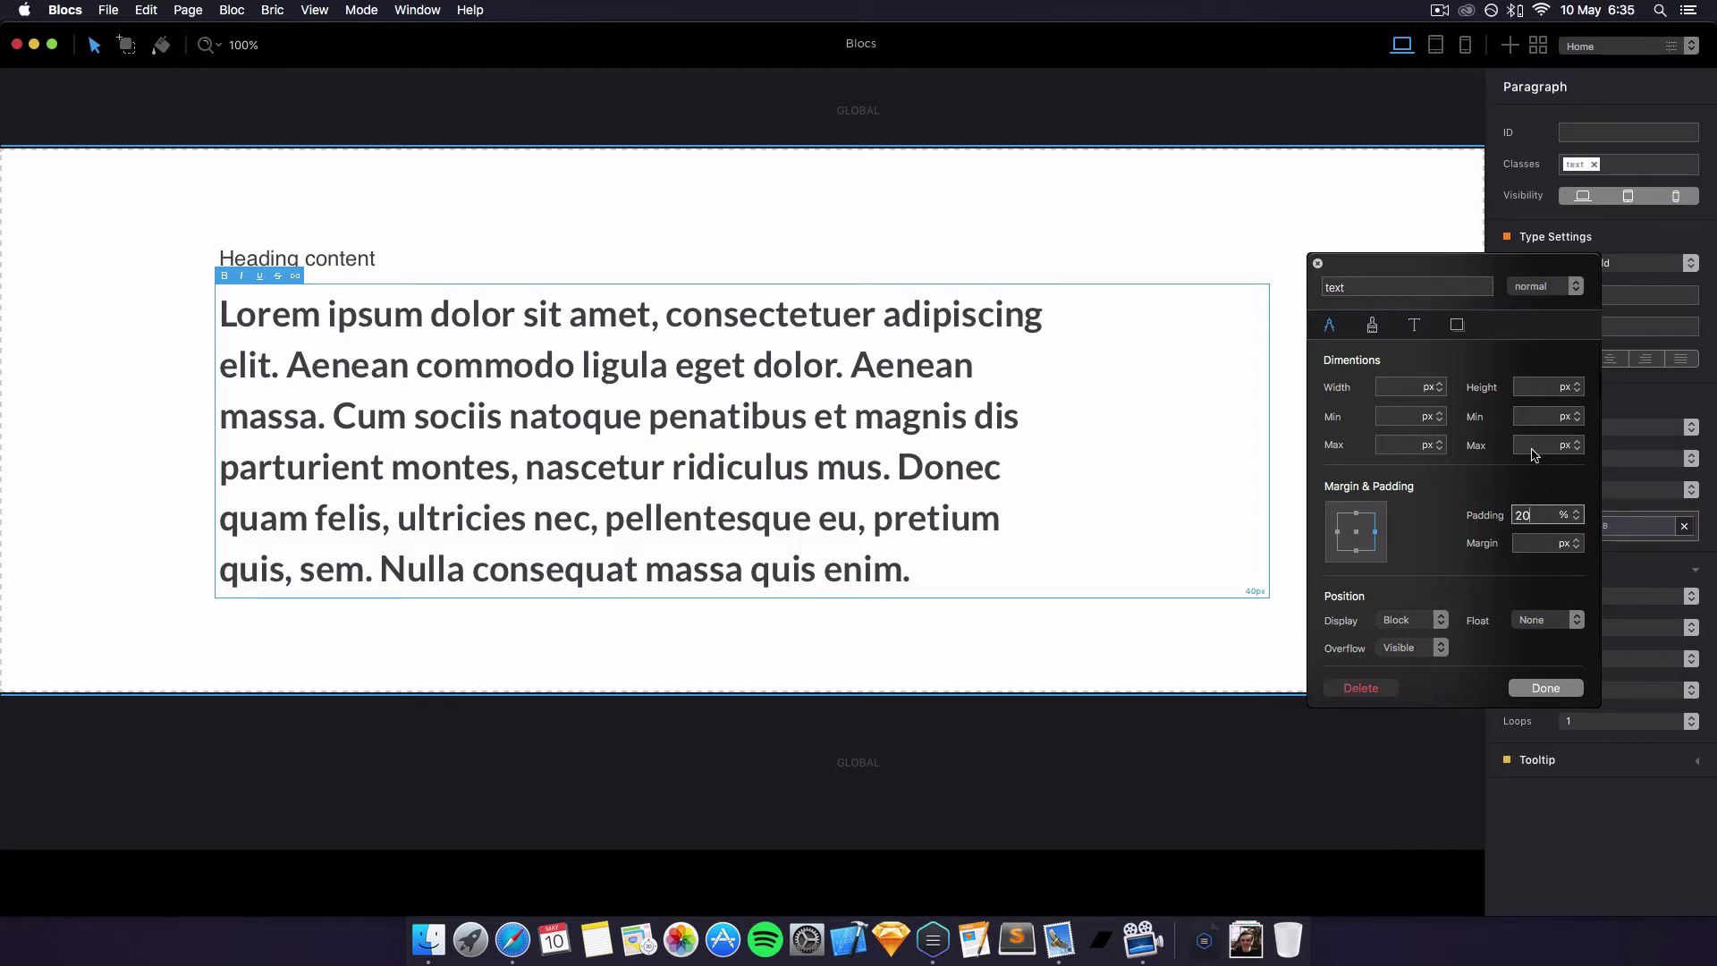
click(1355, 533)
Try class widths of 200 and 400 px, then leave the width unset
click(1410, 389)
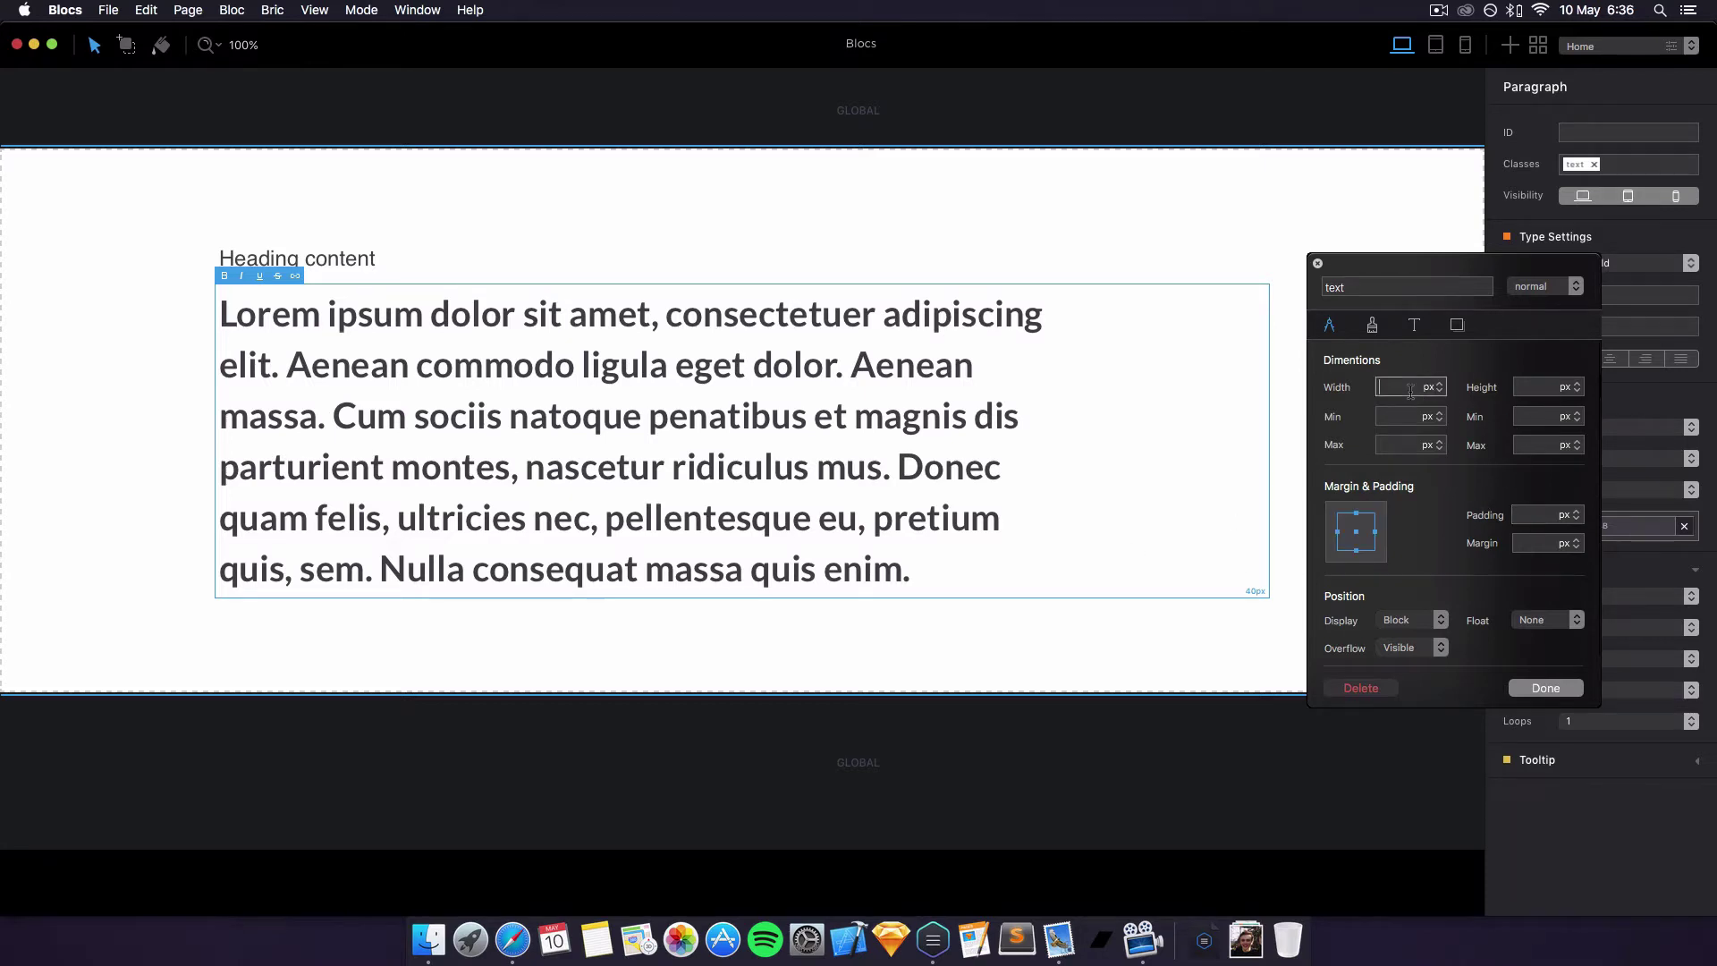
text(200)
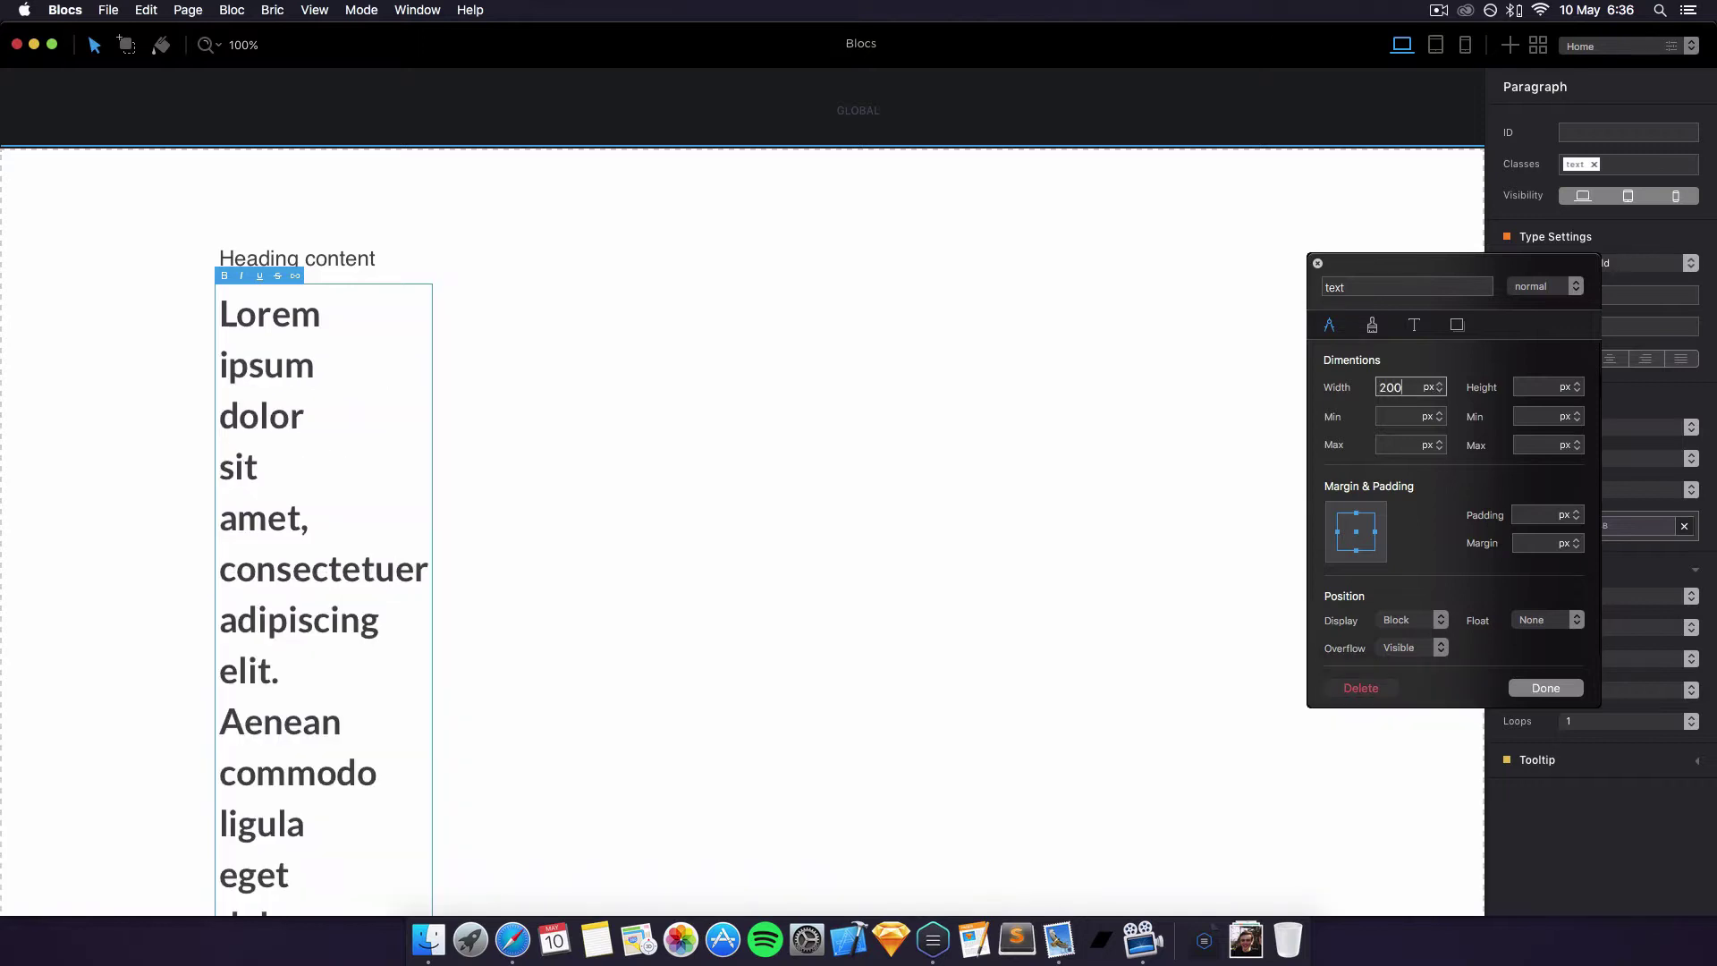
key(BackSpace)
key(BackSpace)
key(BackSpace)
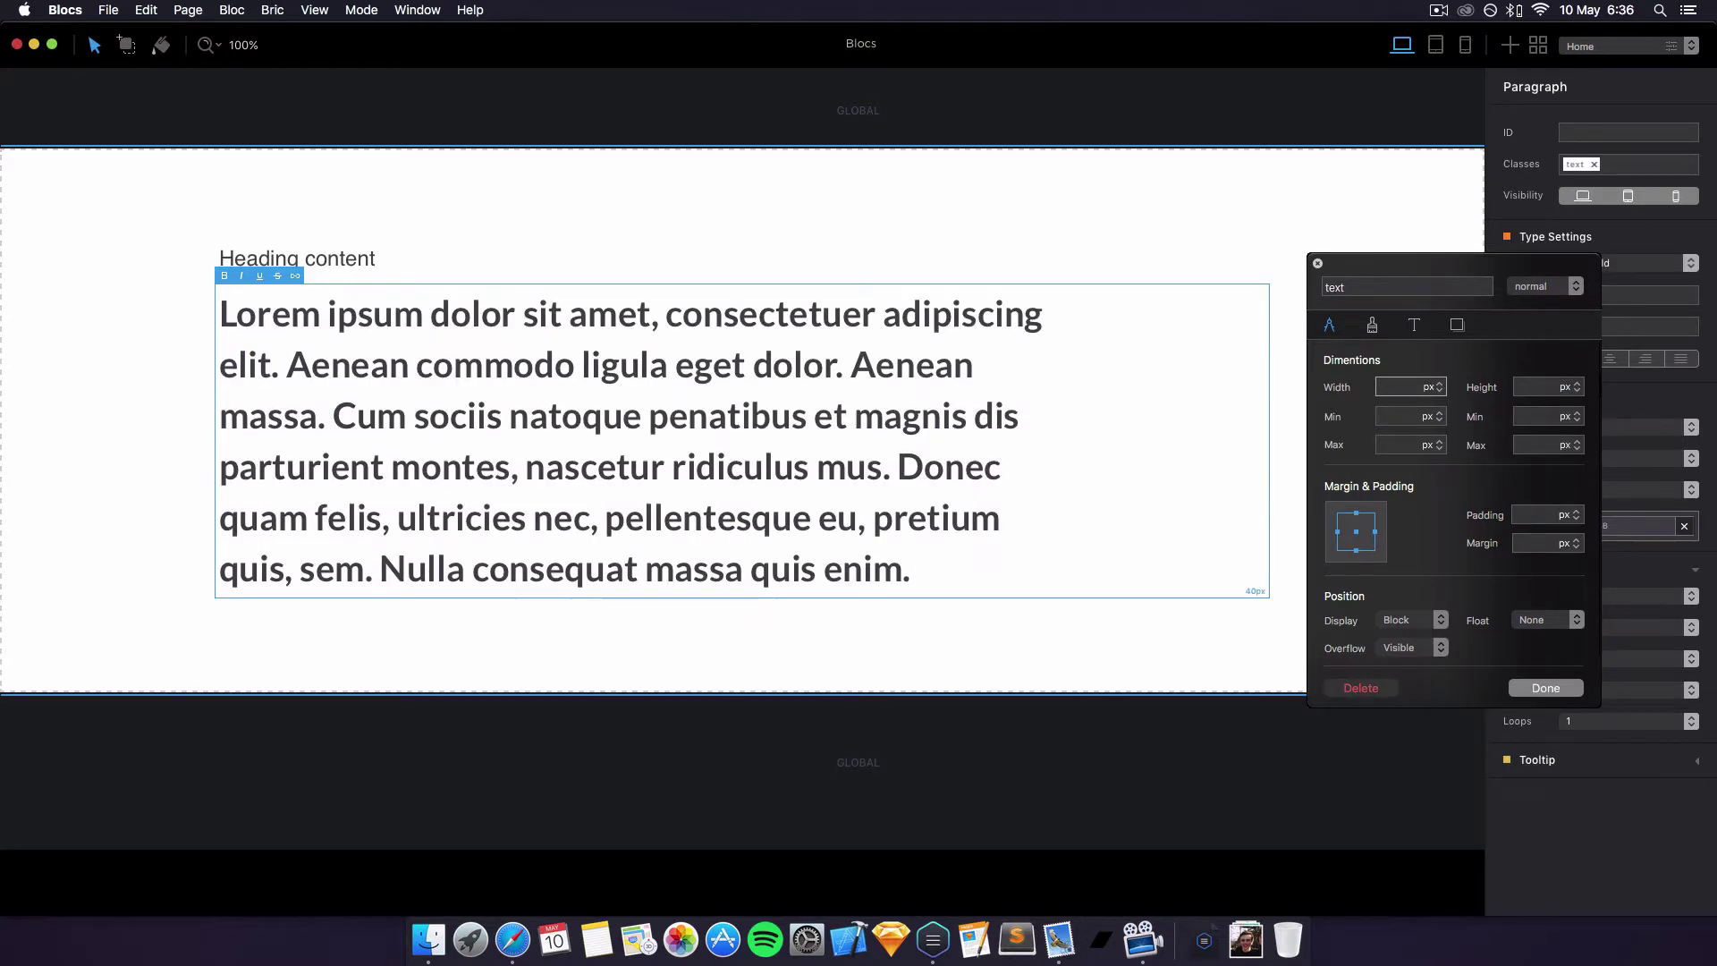
text(400)
key(BackSpace)
key(BackSpace)
key(BackSpace)
Give the text class's right border a fully opaque colour
click(1372, 324)
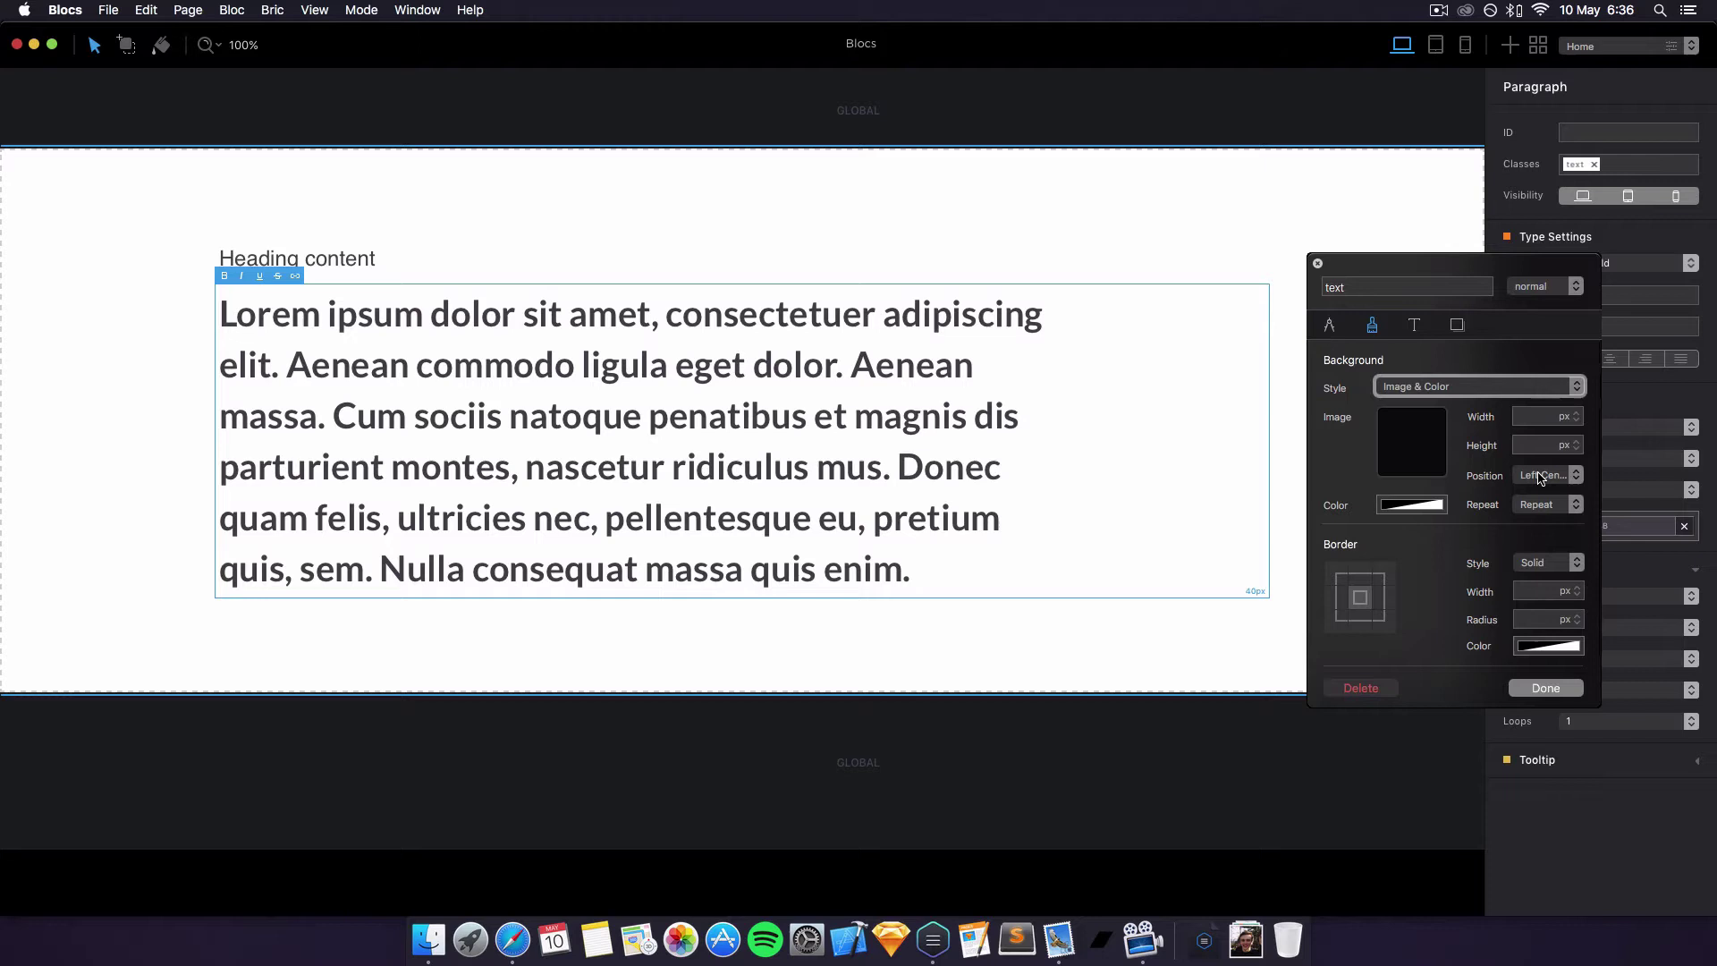
click(1384, 597)
click(1548, 646)
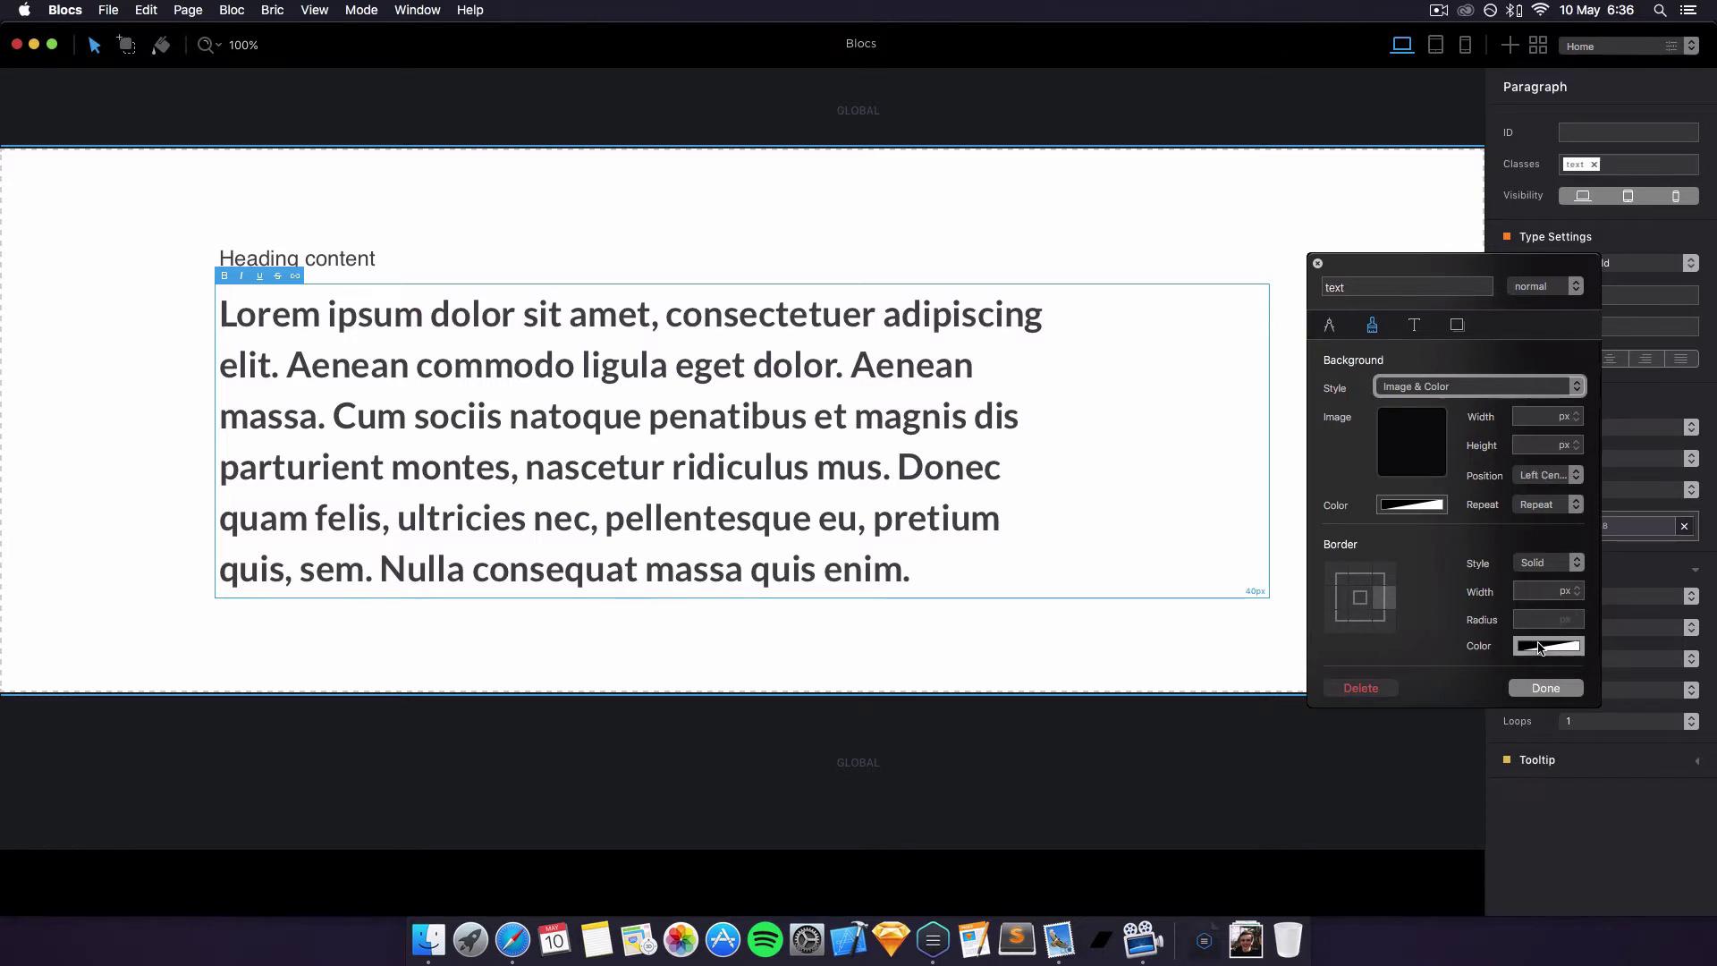
drag(1329, 748, 1451, 742)
drag(1367, 508, 1380, 562)
click(1337, 529)
Try a dotted border style, then set it back to solid
click(1531, 590)
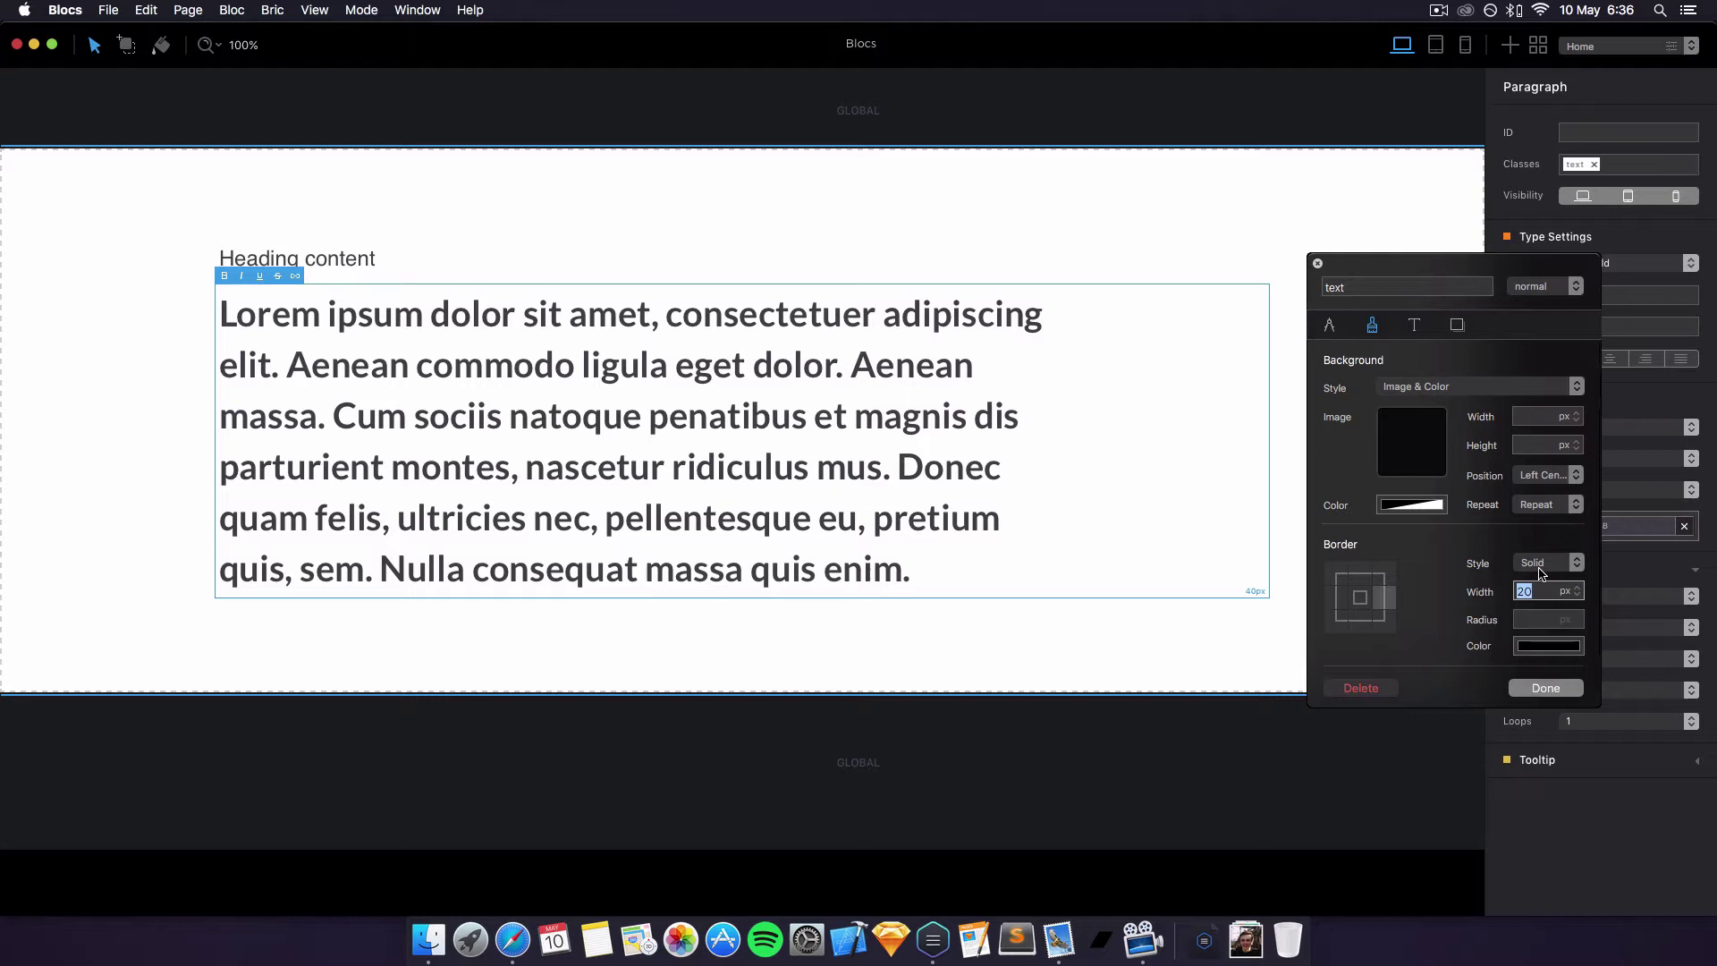
click(1542, 565)
click(1549, 594)
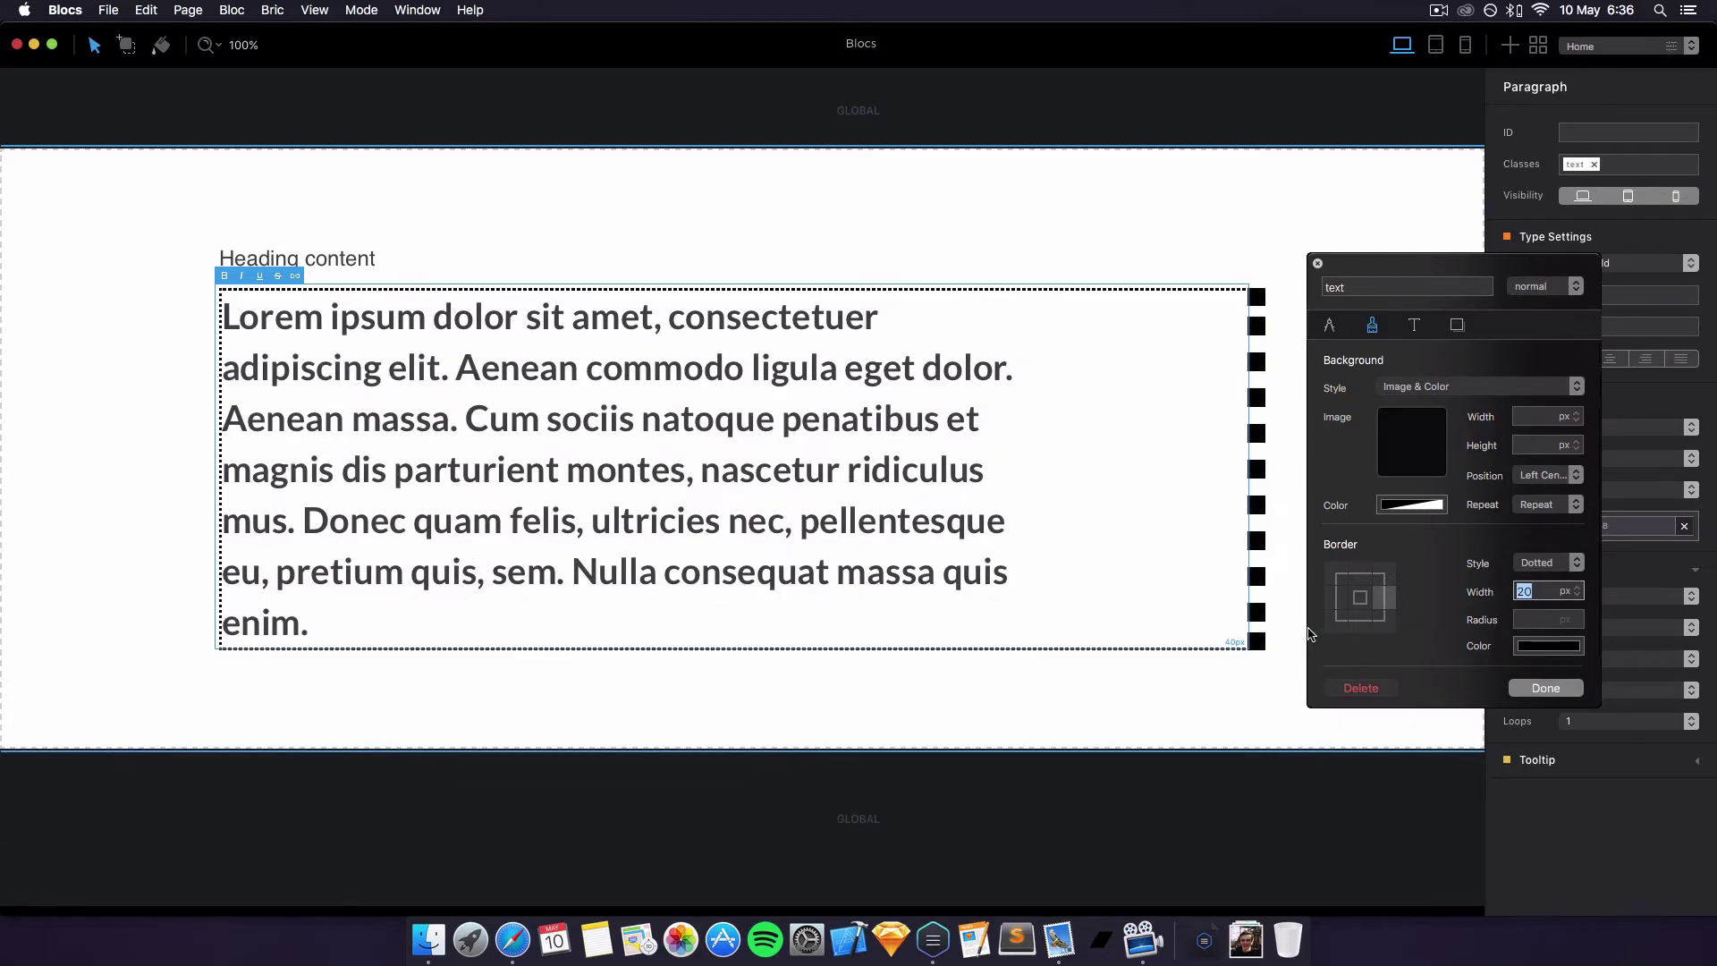
click(1561, 564)
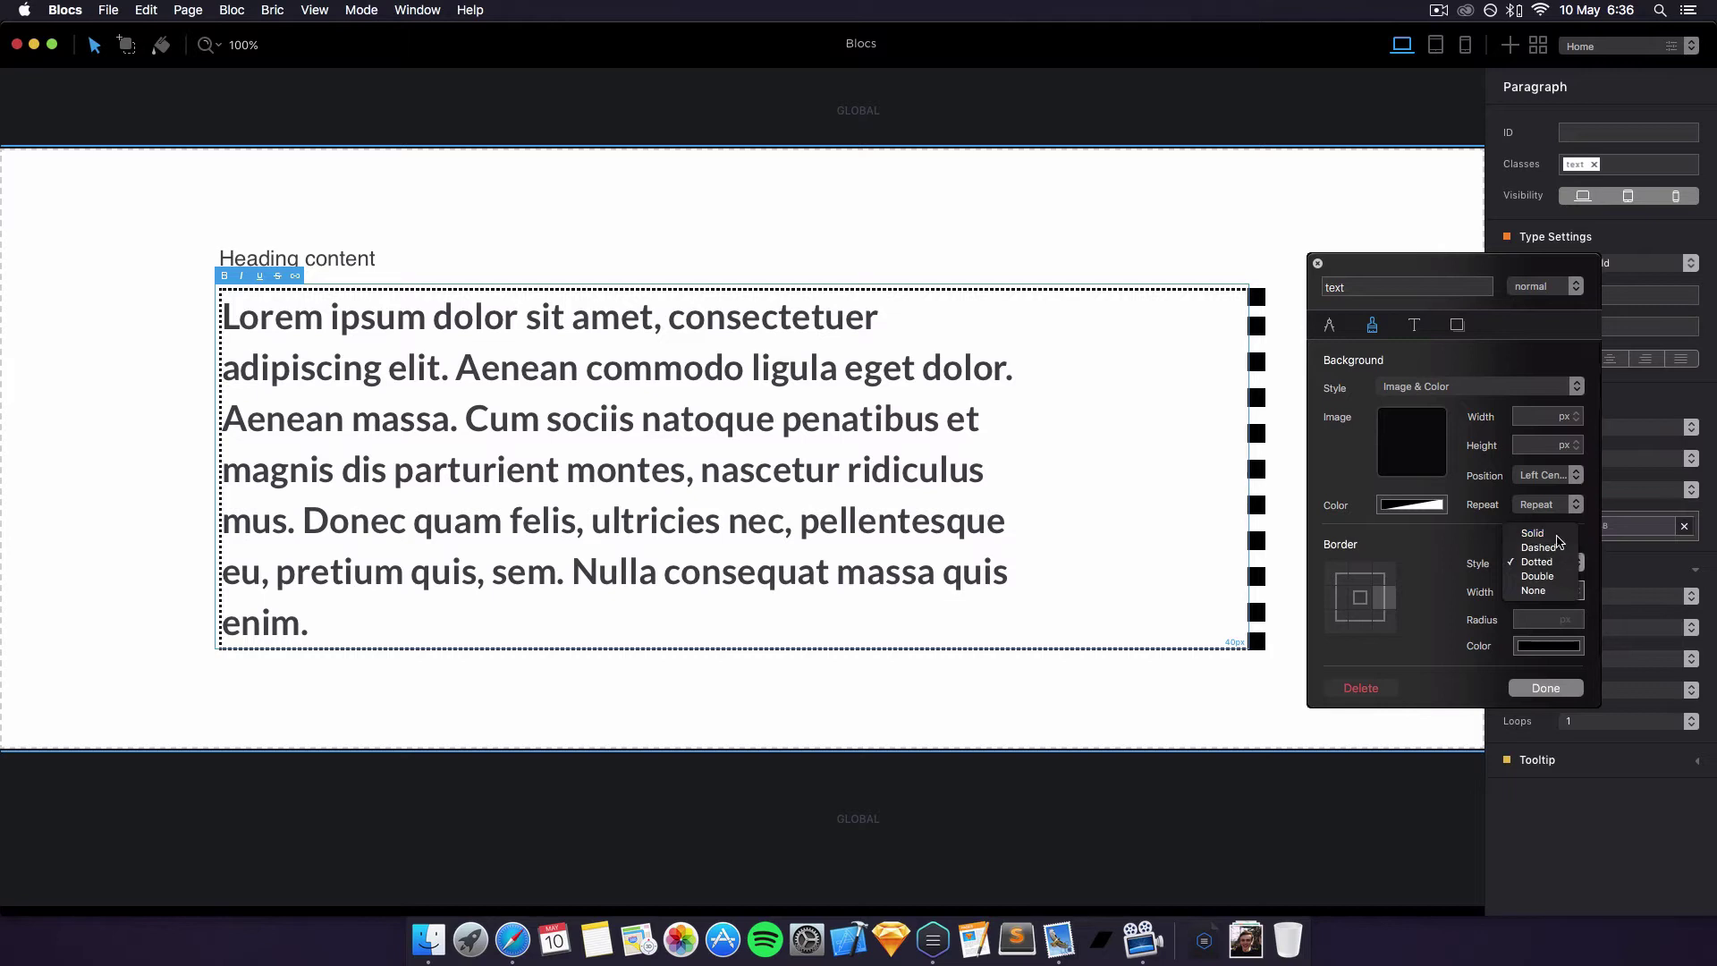
click(1558, 536)
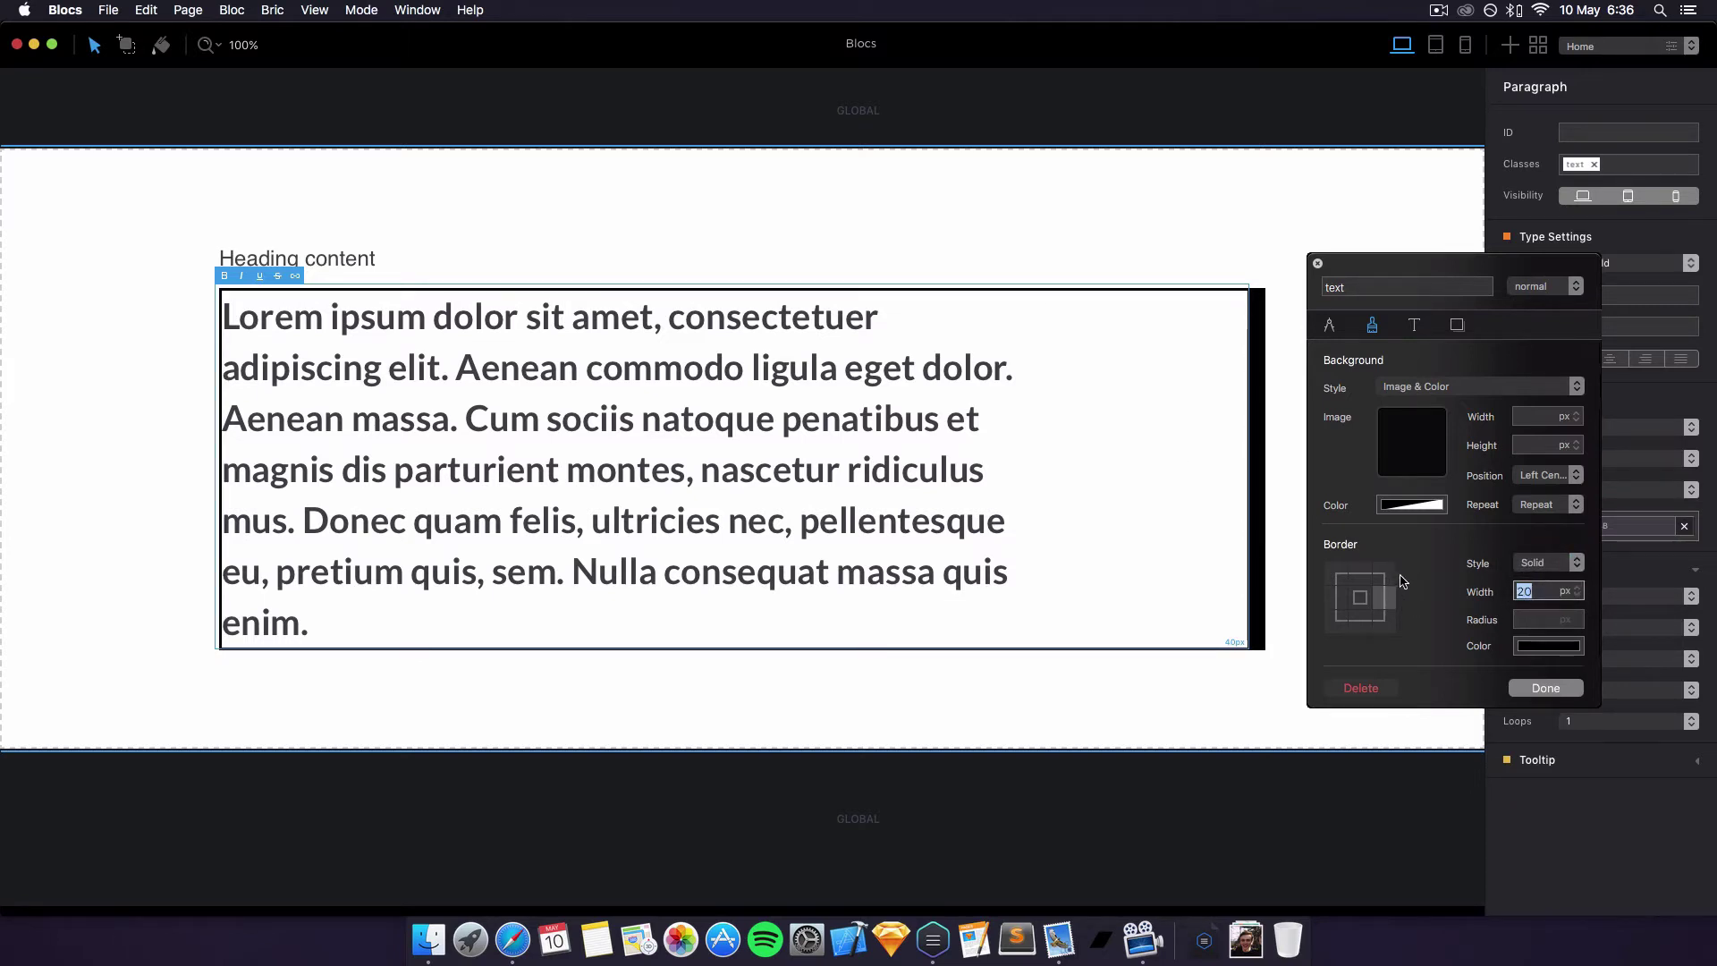
Change the right border width from 20 to 4 px
click(1344, 583)
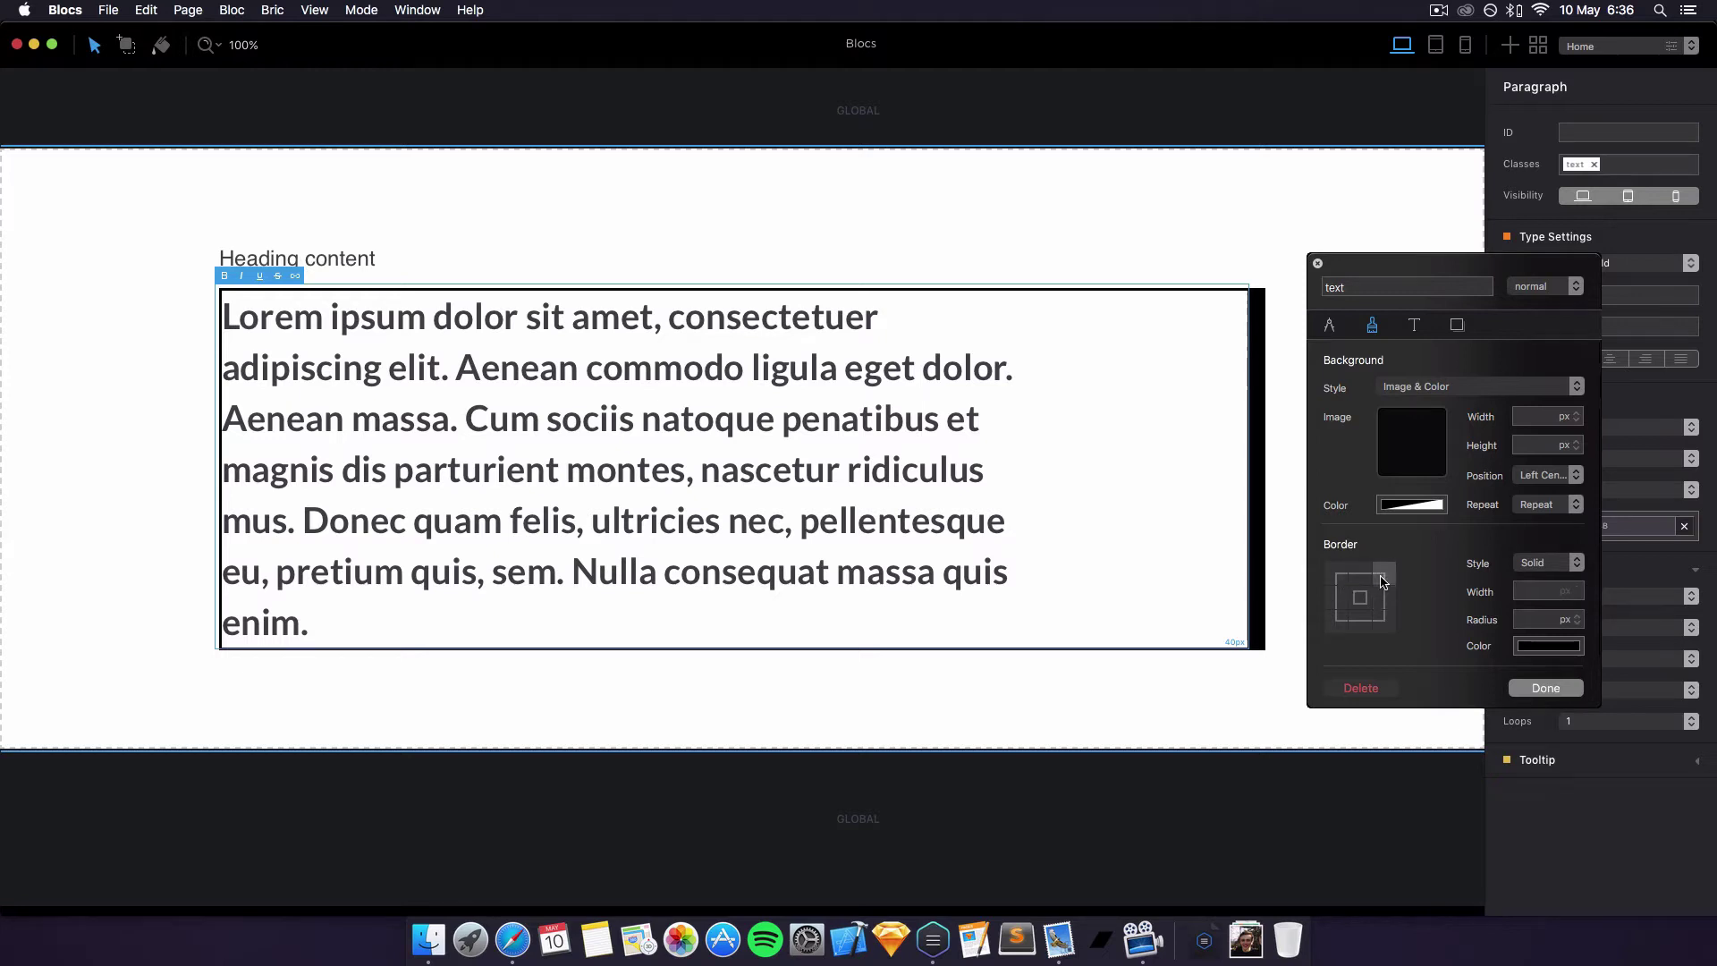
click(1386, 599)
click(1541, 591)
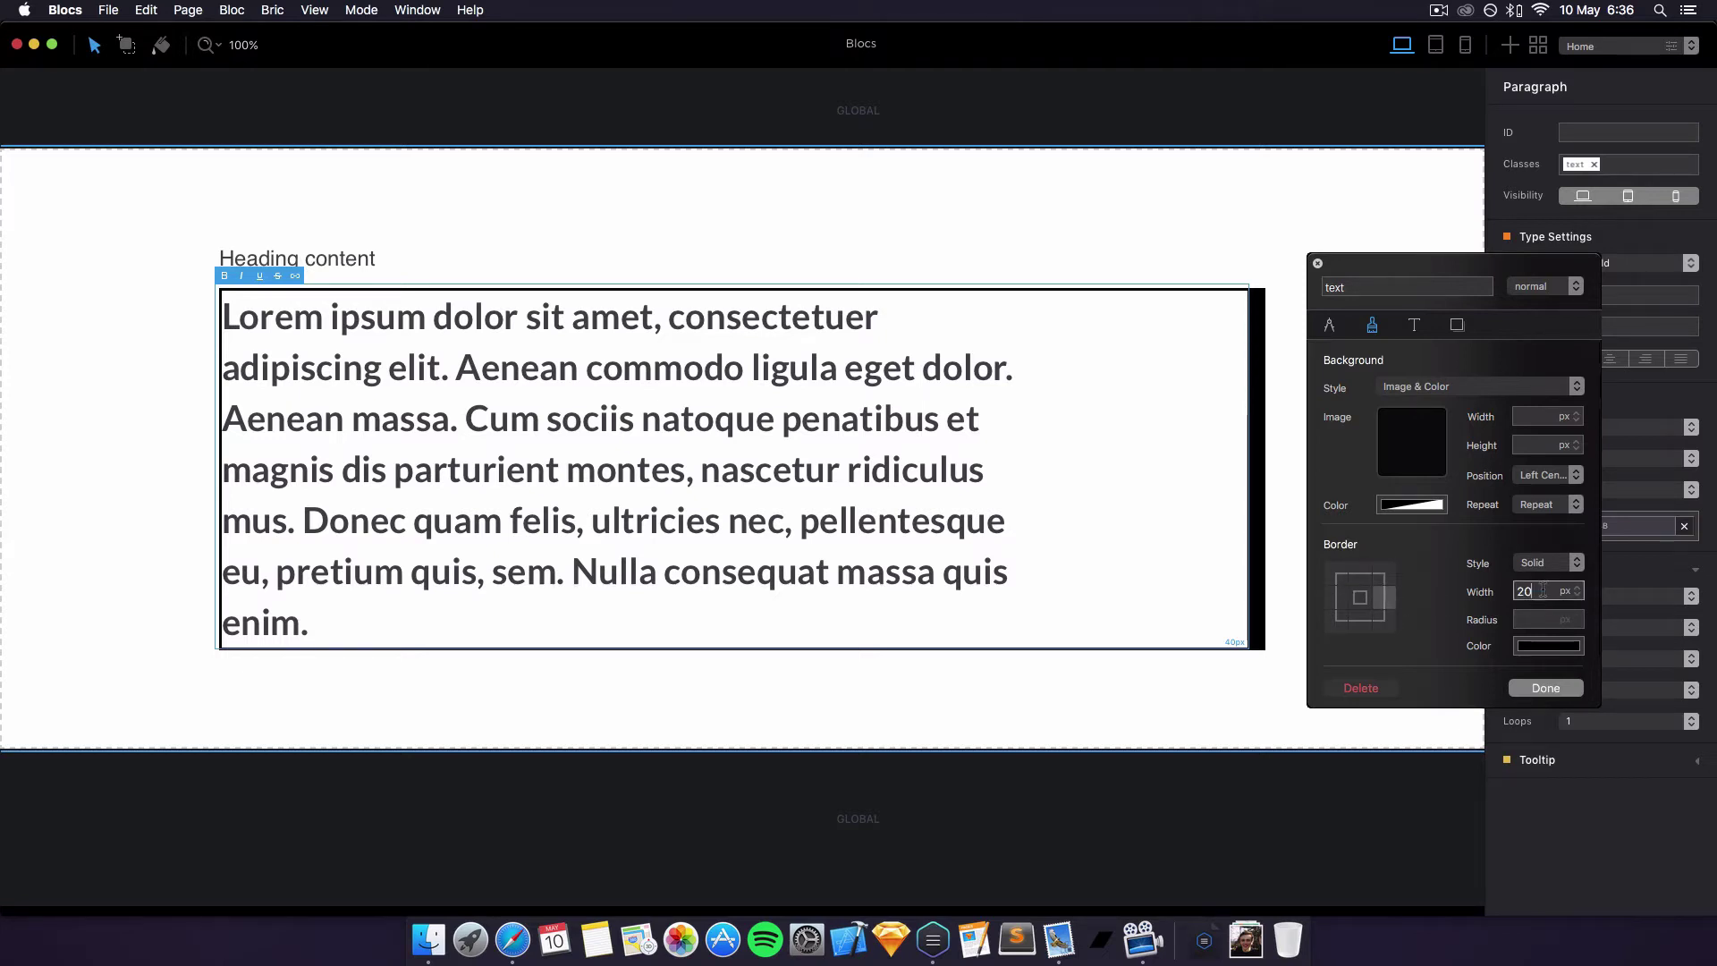
key(BackSpace)
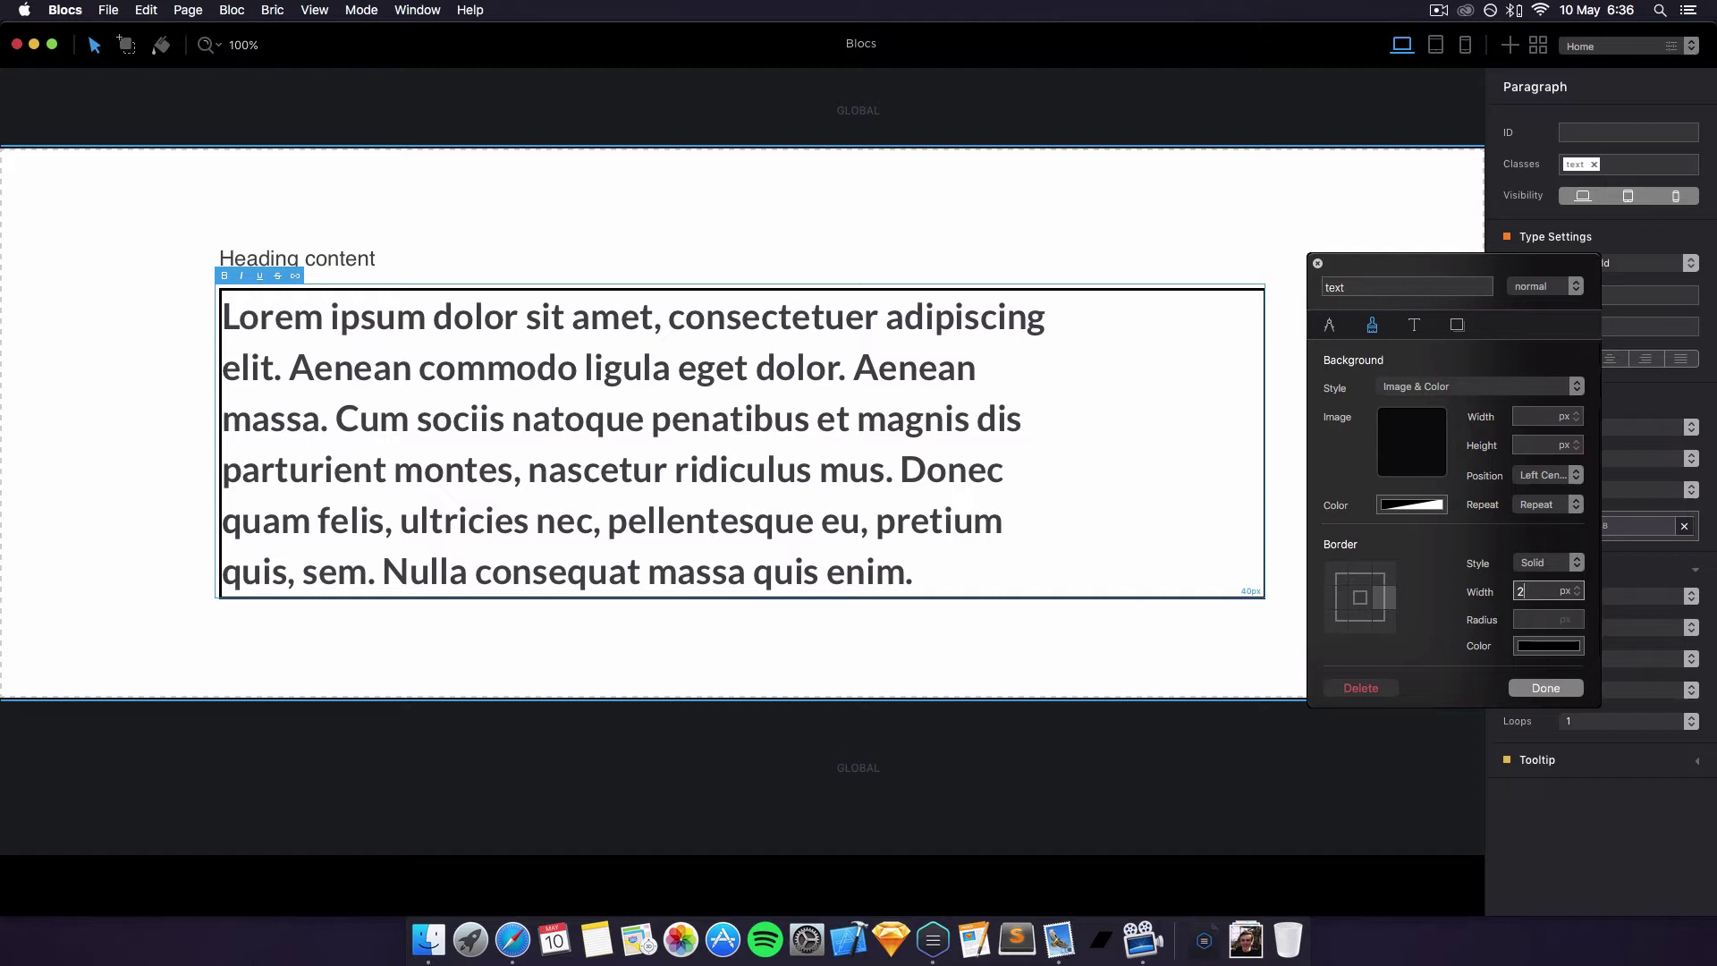
key(BackSpace)
text(2)
key(BackSpace)
text(1)
key(BackSpace)
text(4)
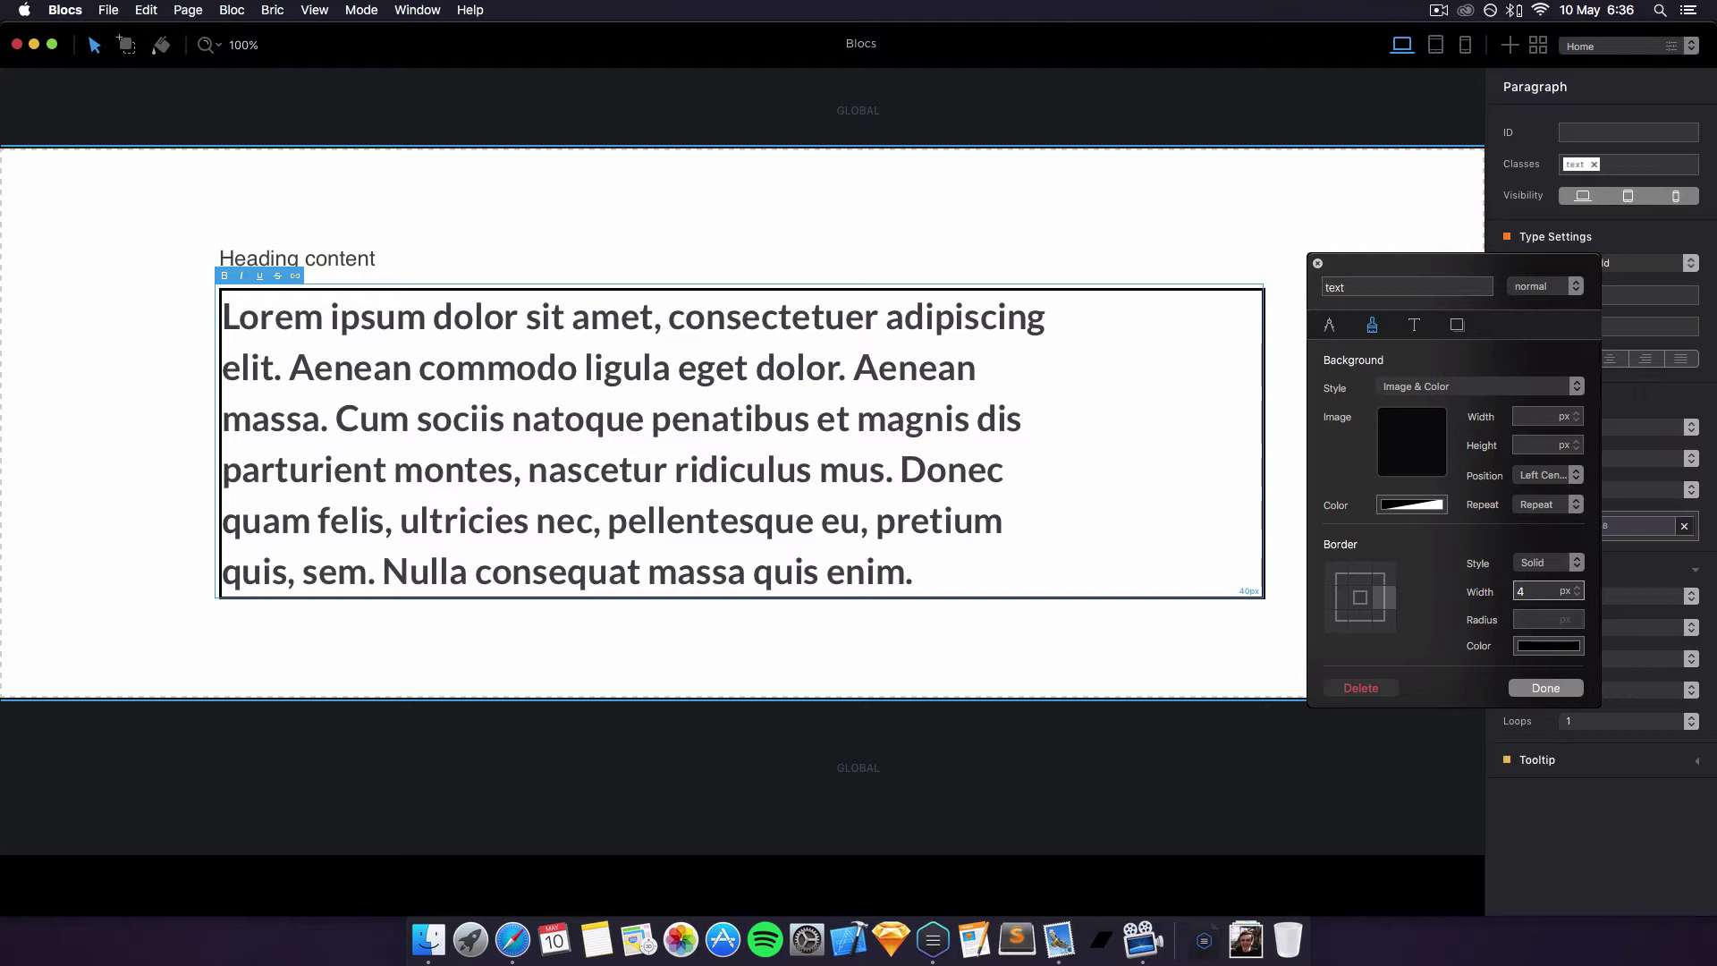
Delete the 20% right padding from the text class in the Dimensions settings
click(1329, 325)
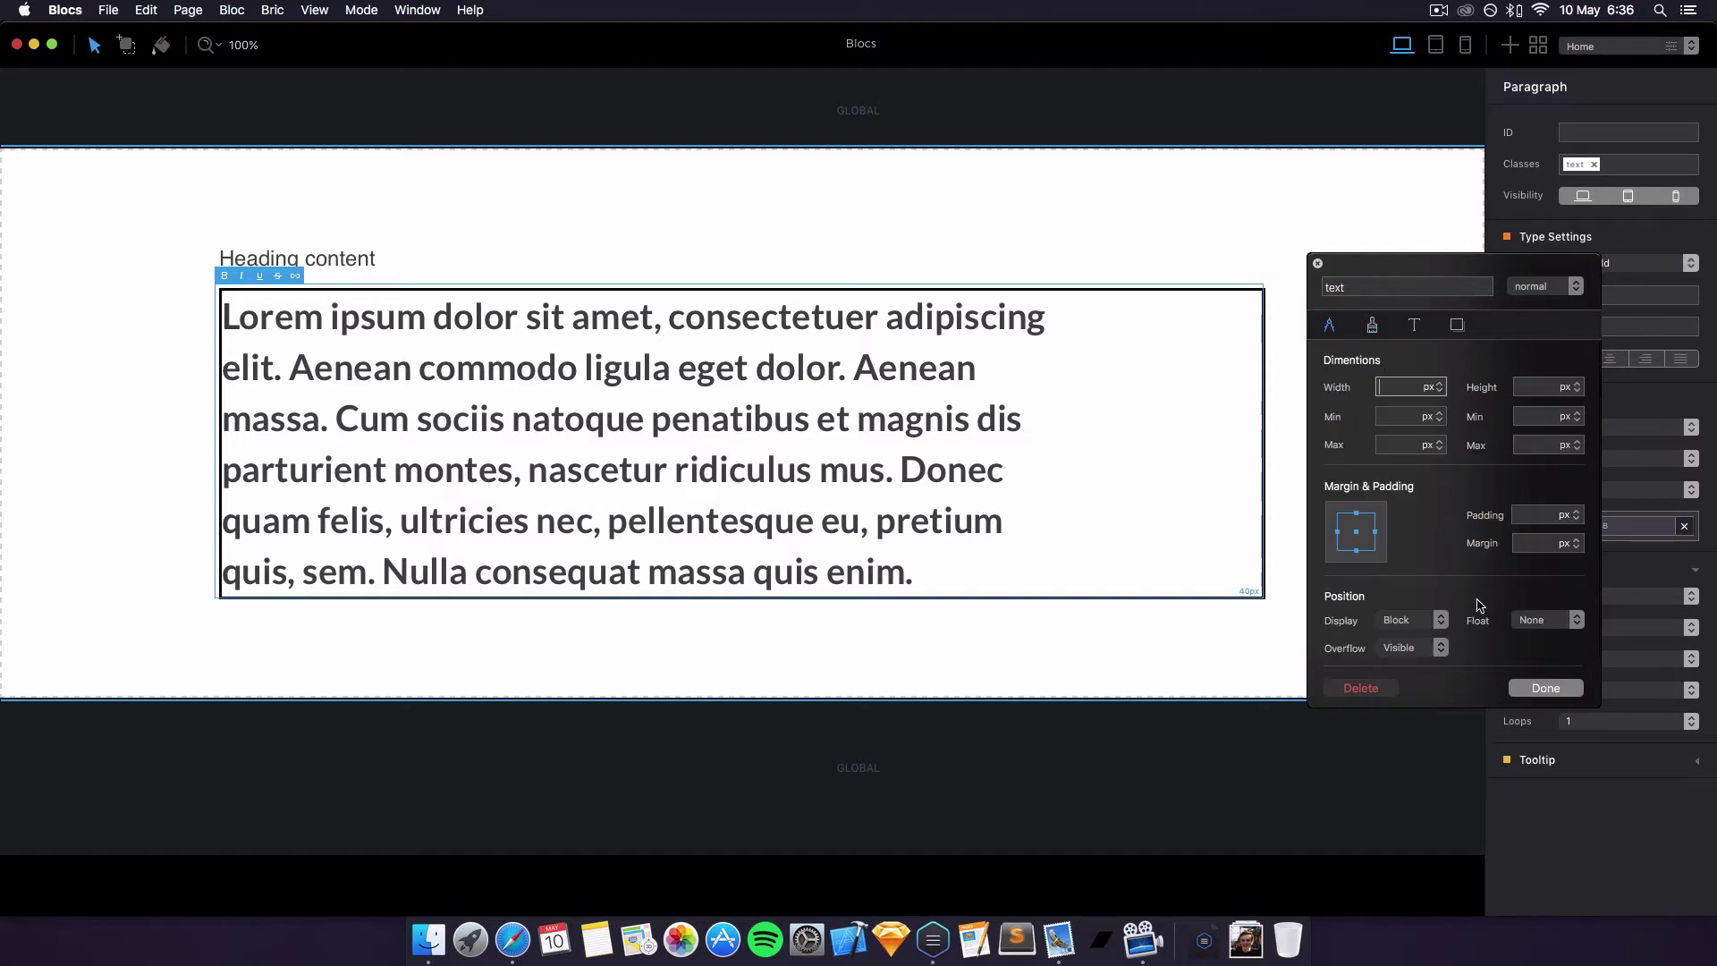
click(1376, 532)
click(1357, 515)
drag(1534, 518, 1512, 513)
key(BackSpace)
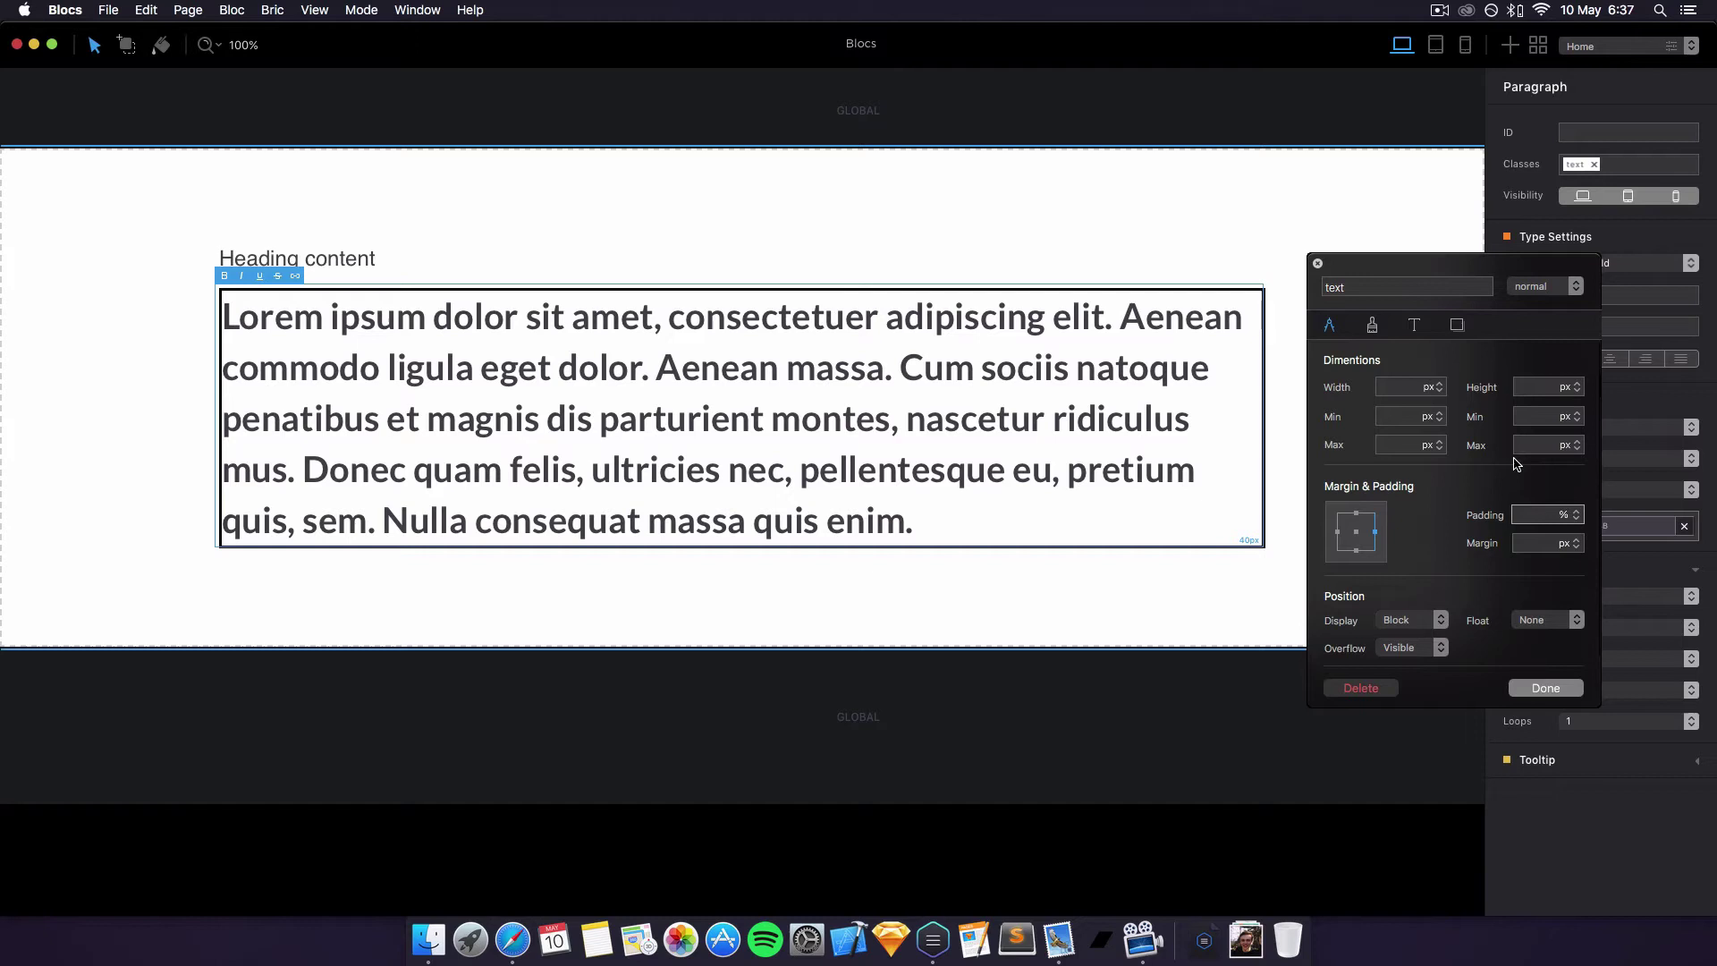
click(1372, 325)
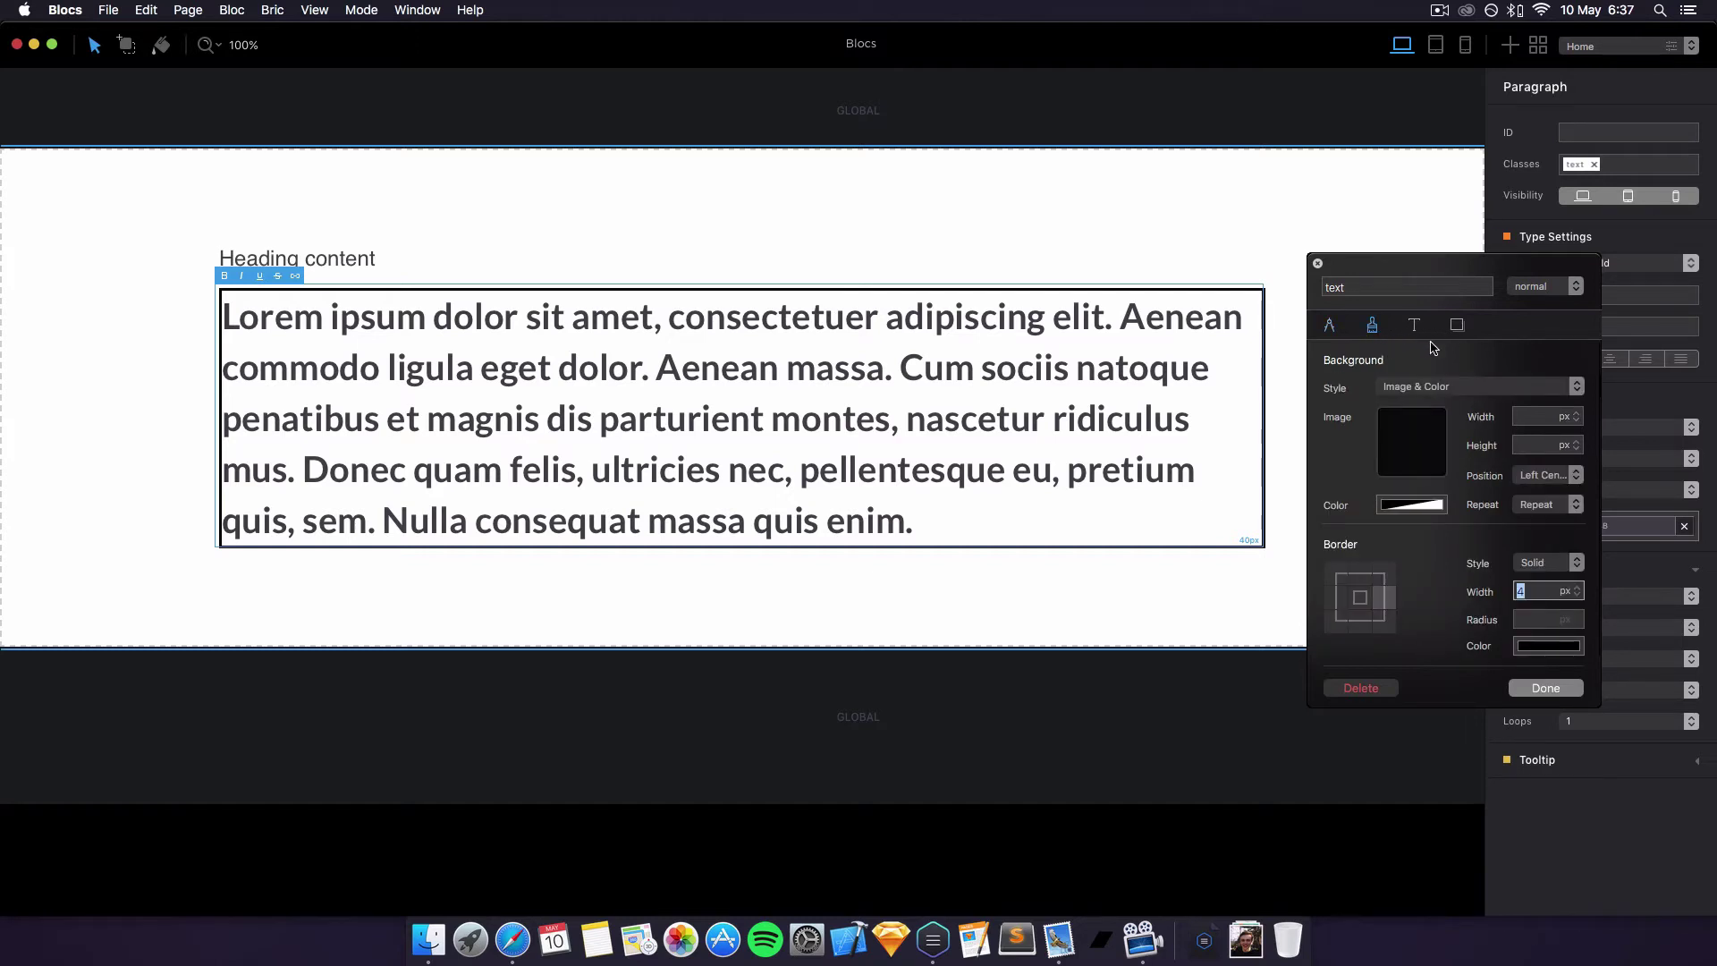
Set the text class typeface to Berkshire Swash in normal style
click(1417, 328)
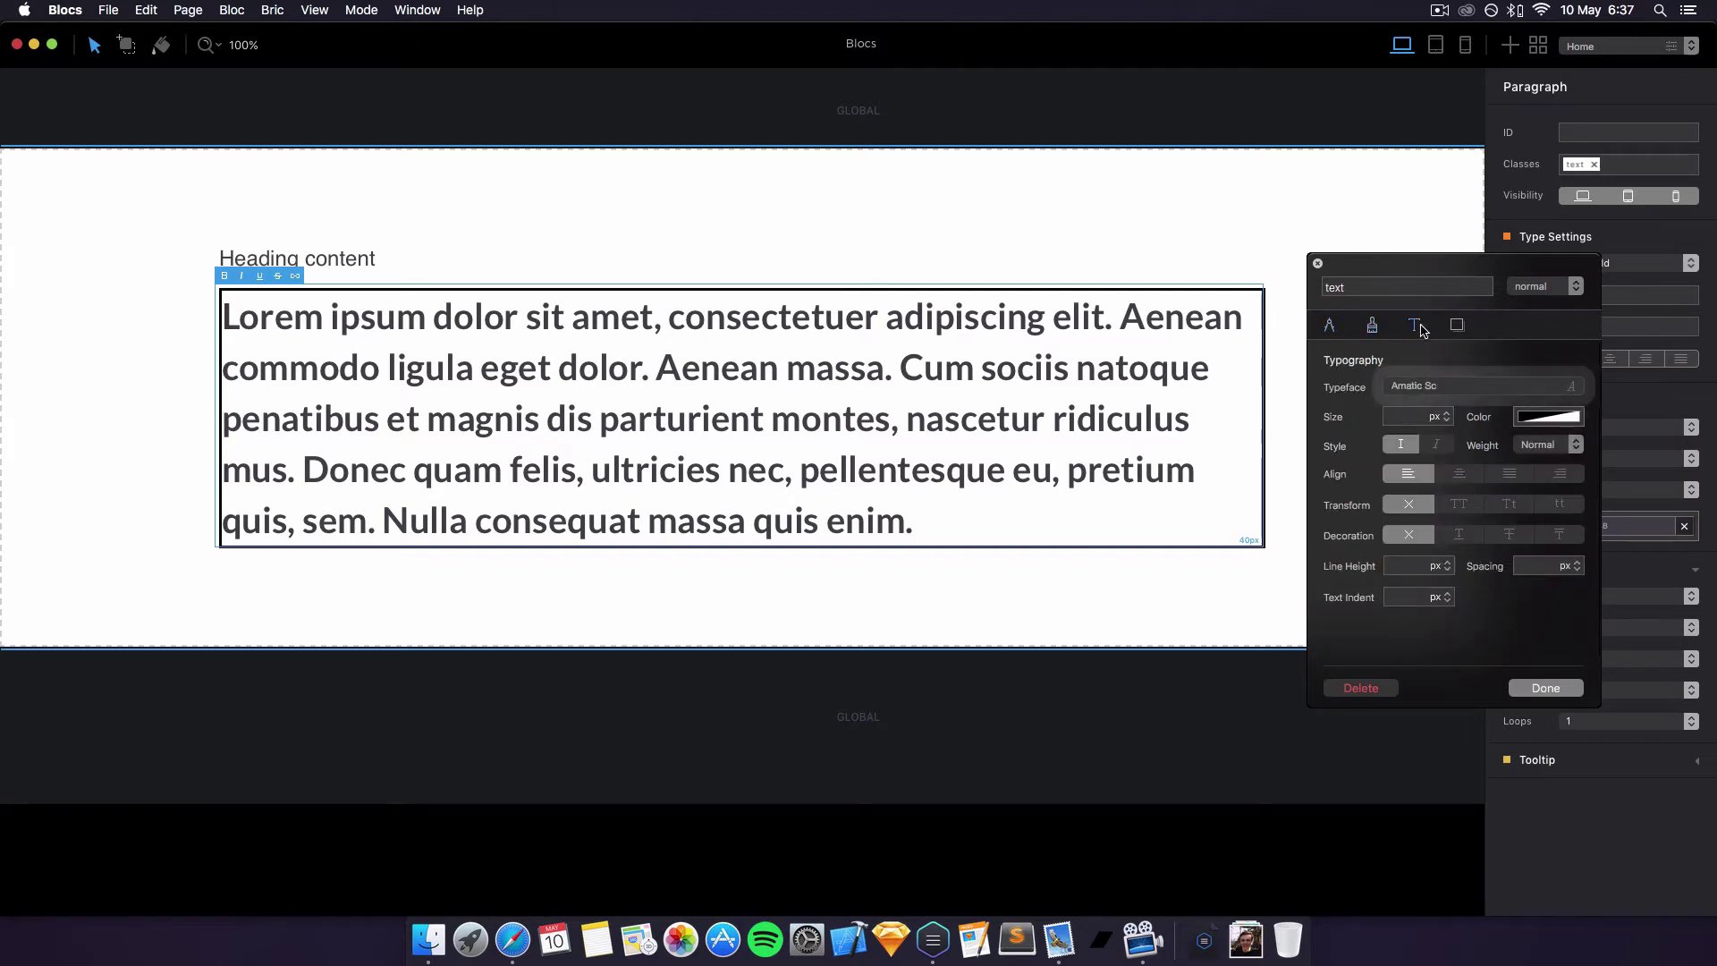
click(1487, 393)
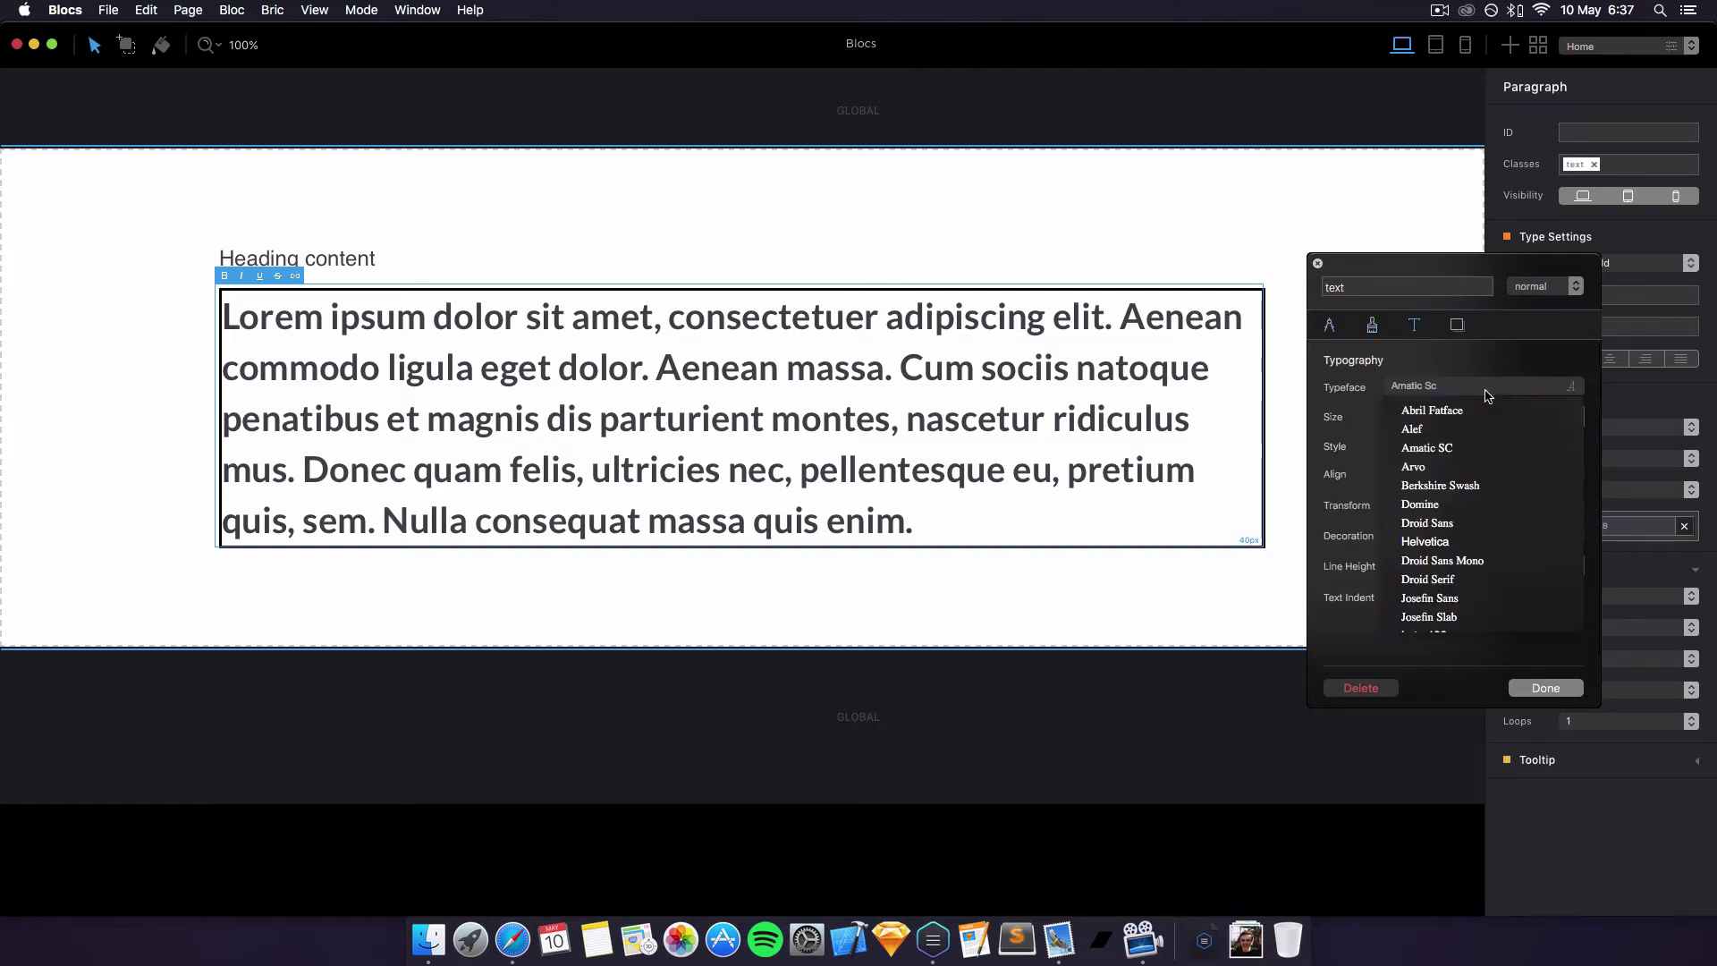
click(1484, 484)
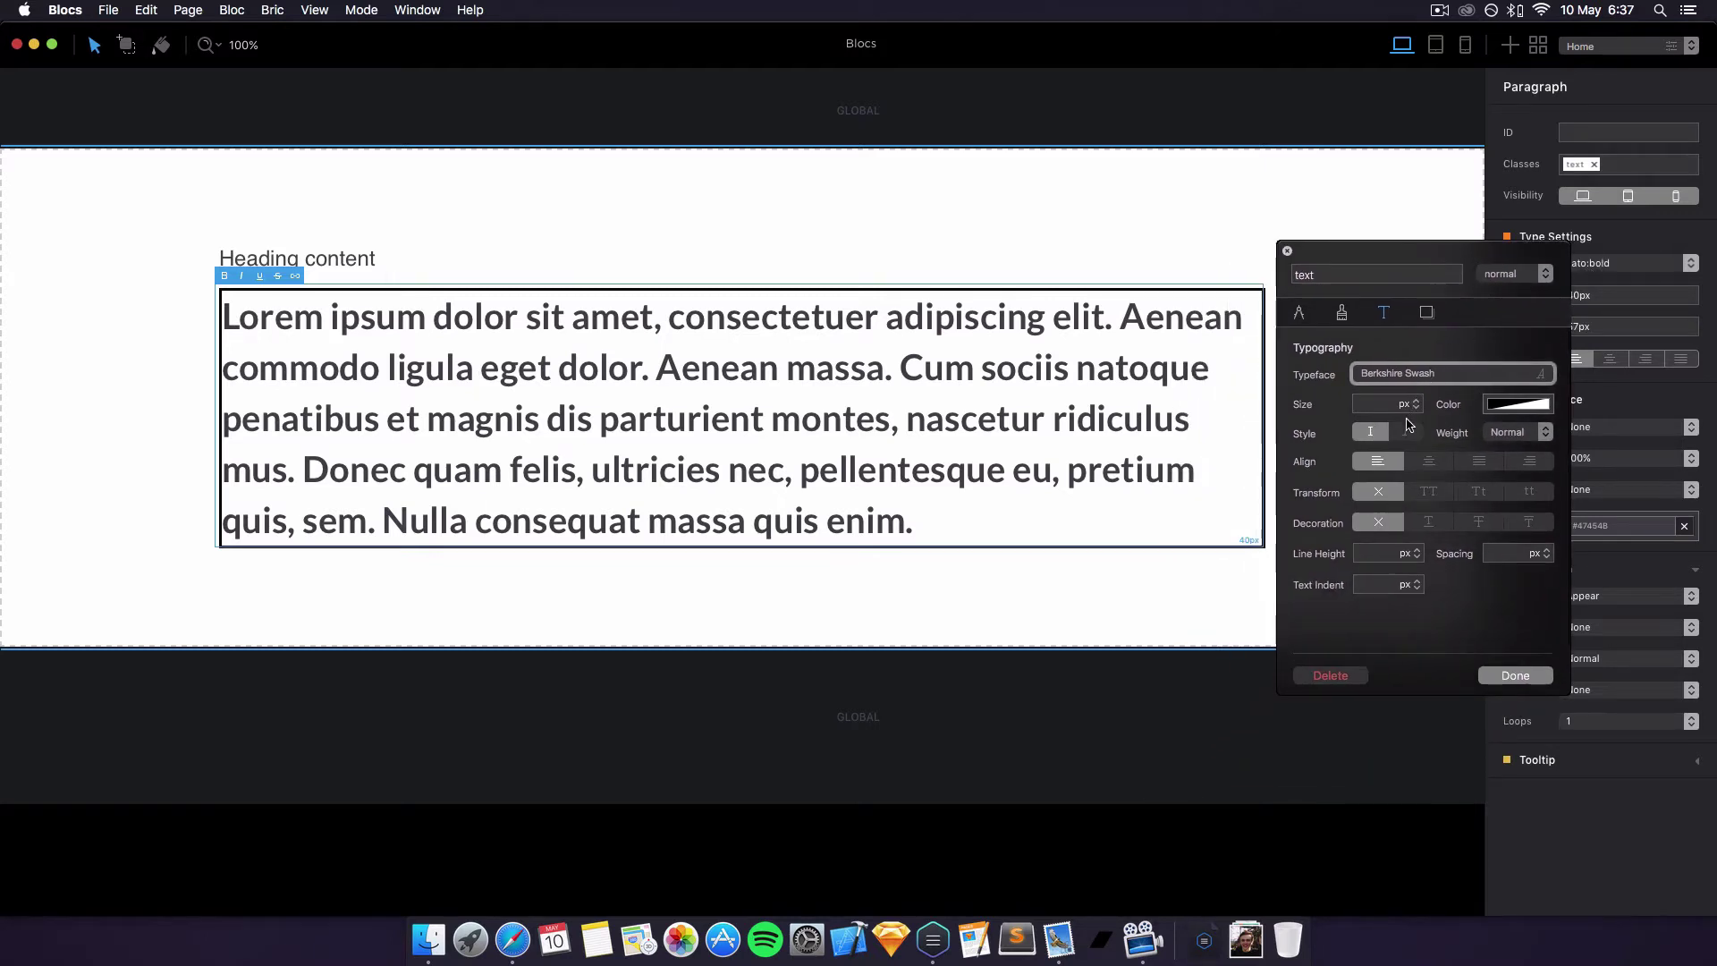
click(1406, 432)
click(1370, 432)
Try transform and decoration options, settling on capitalized words and no decoration
click(1429, 491)
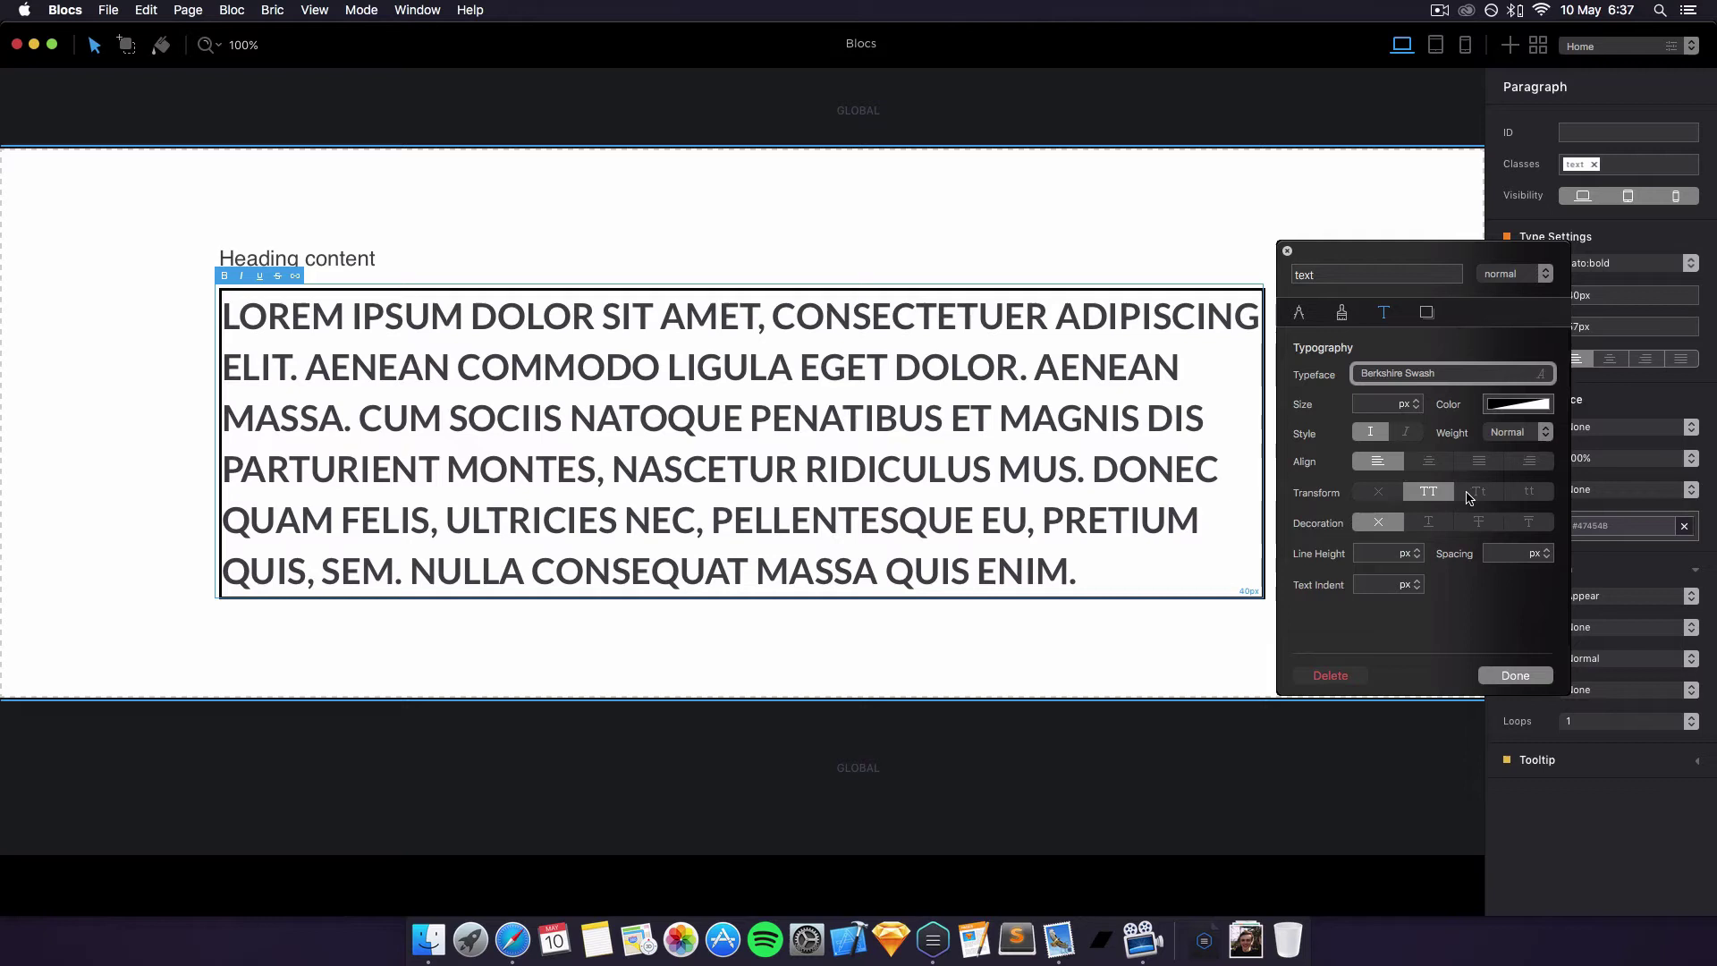
click(1477, 492)
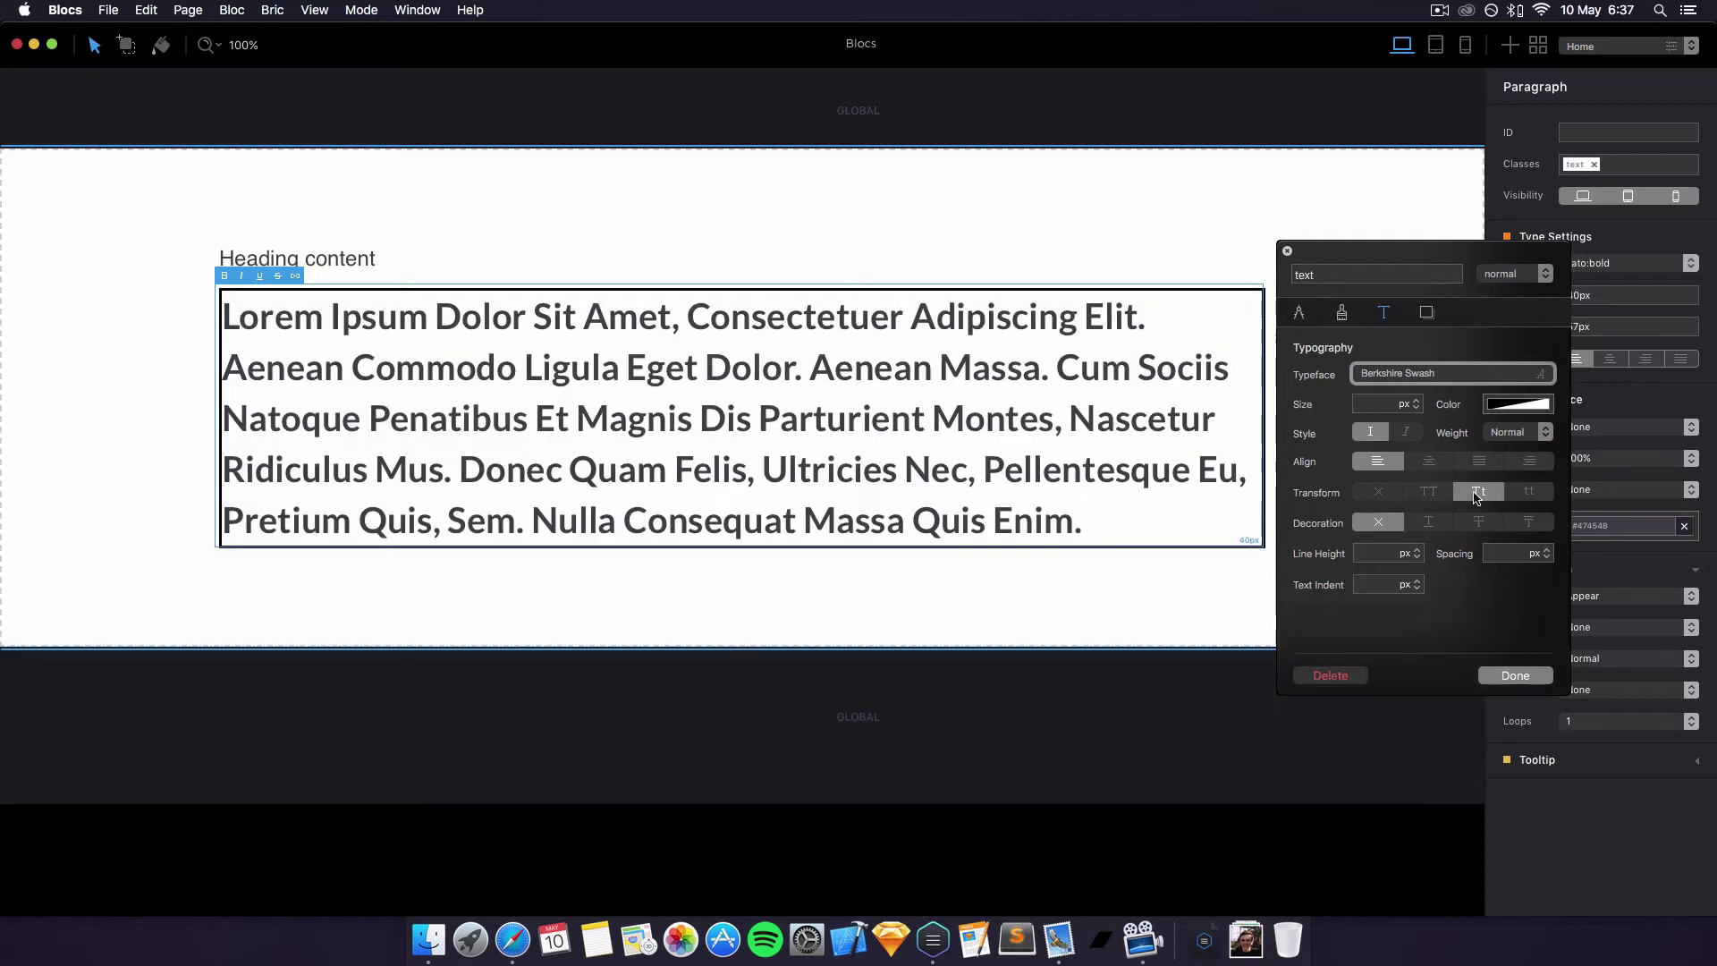
click(1531, 495)
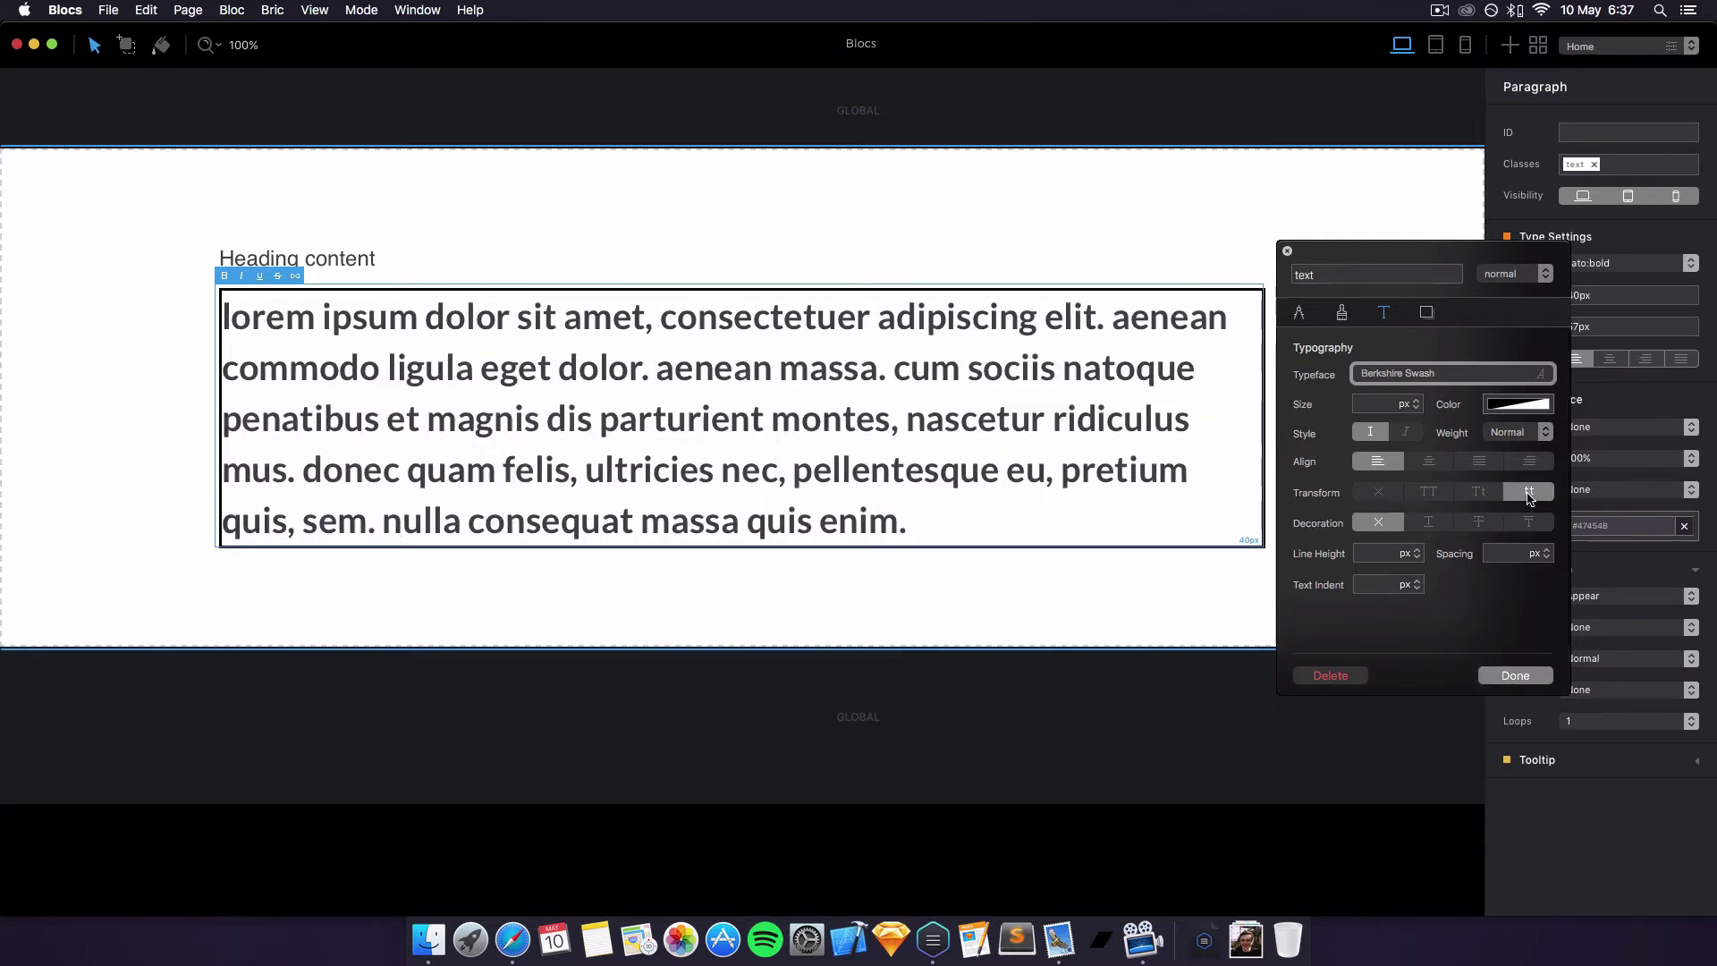
click(1480, 493)
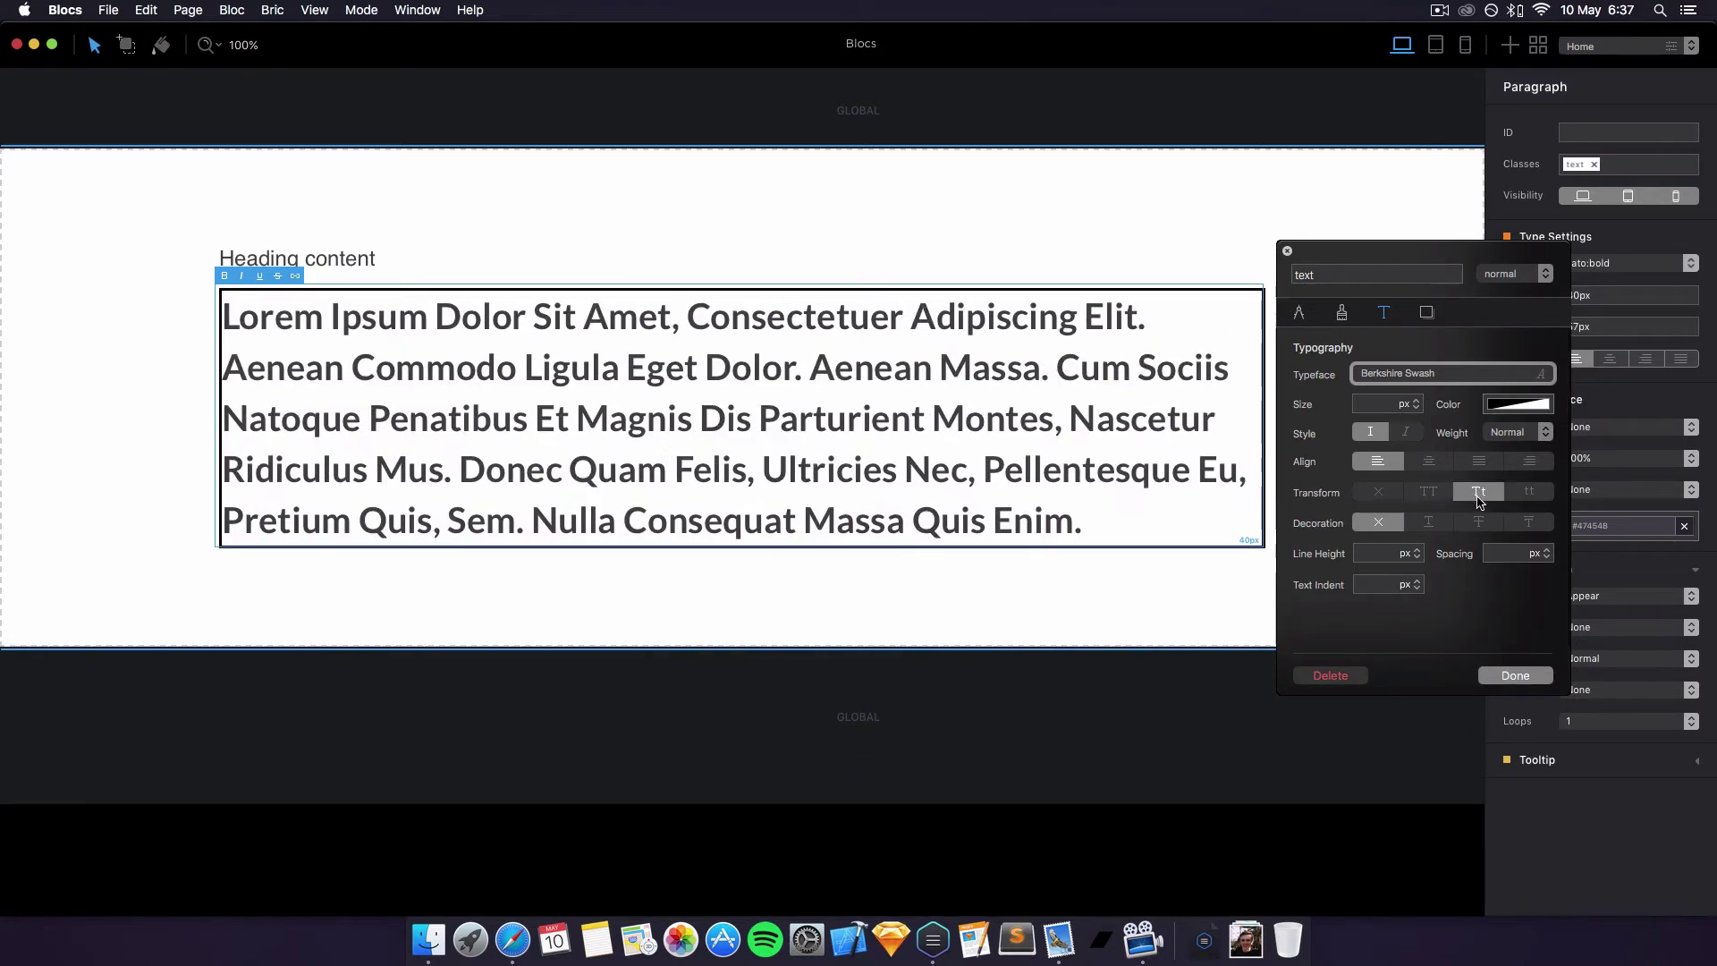
click(1428, 522)
click(1479, 522)
click(1528, 522)
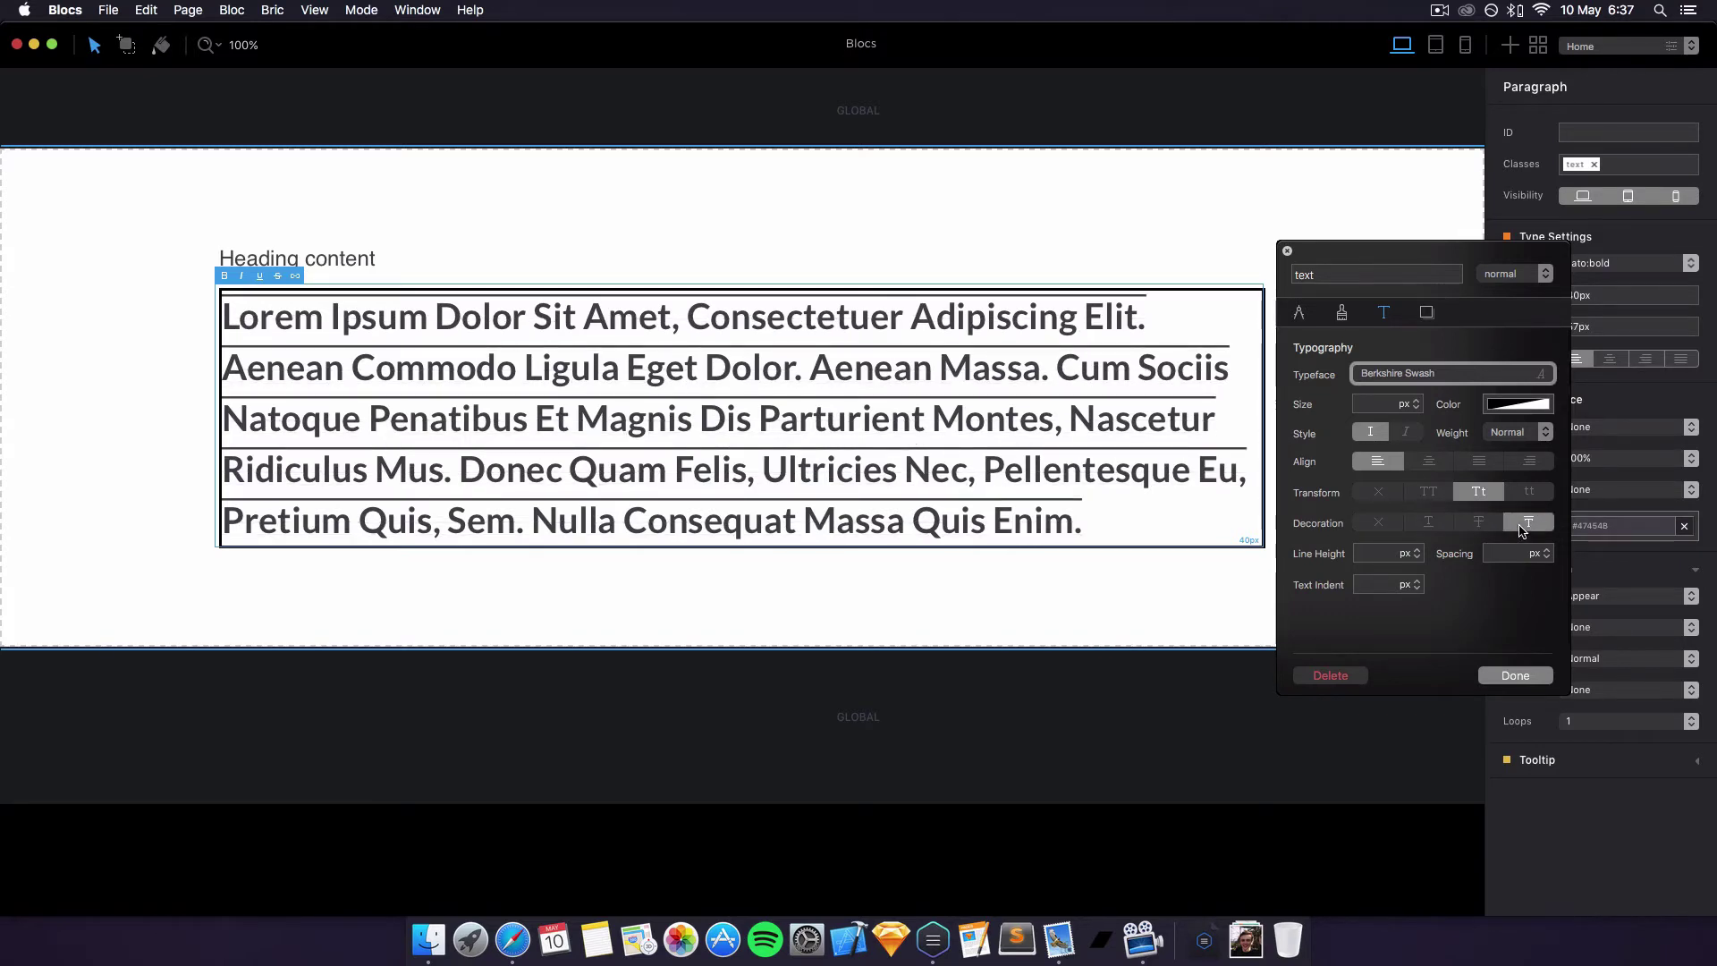
click(1371, 523)
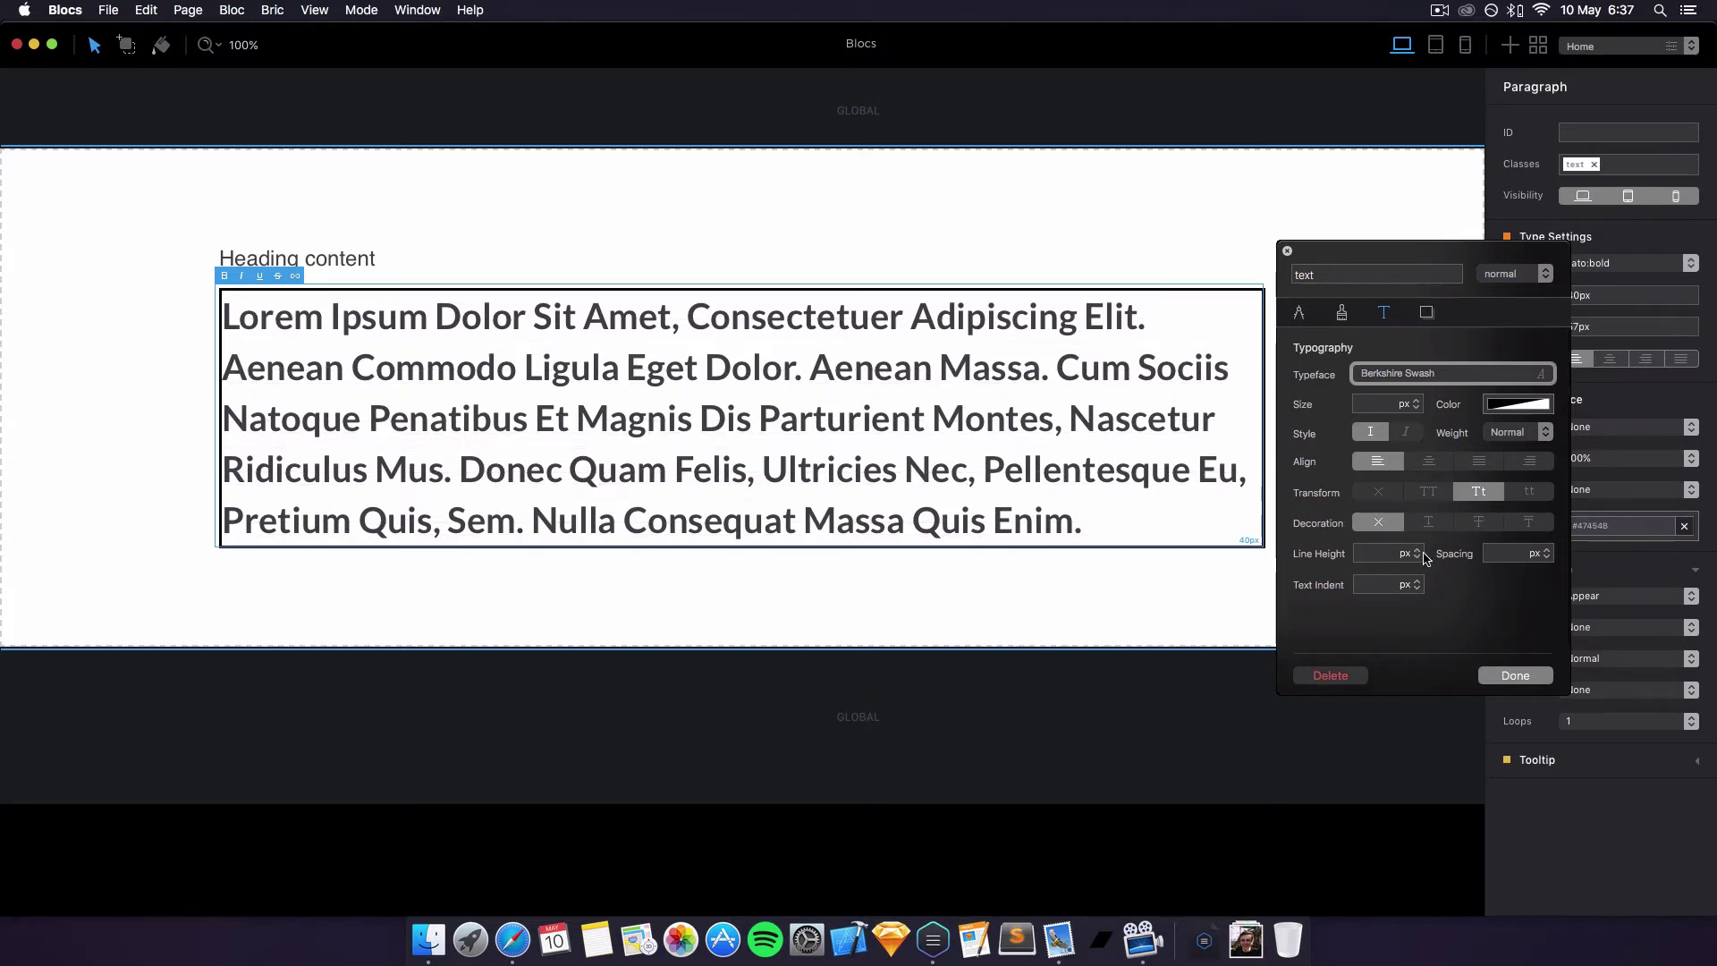
Try a 30 px letter spacing, then clear it
click(1502, 556)
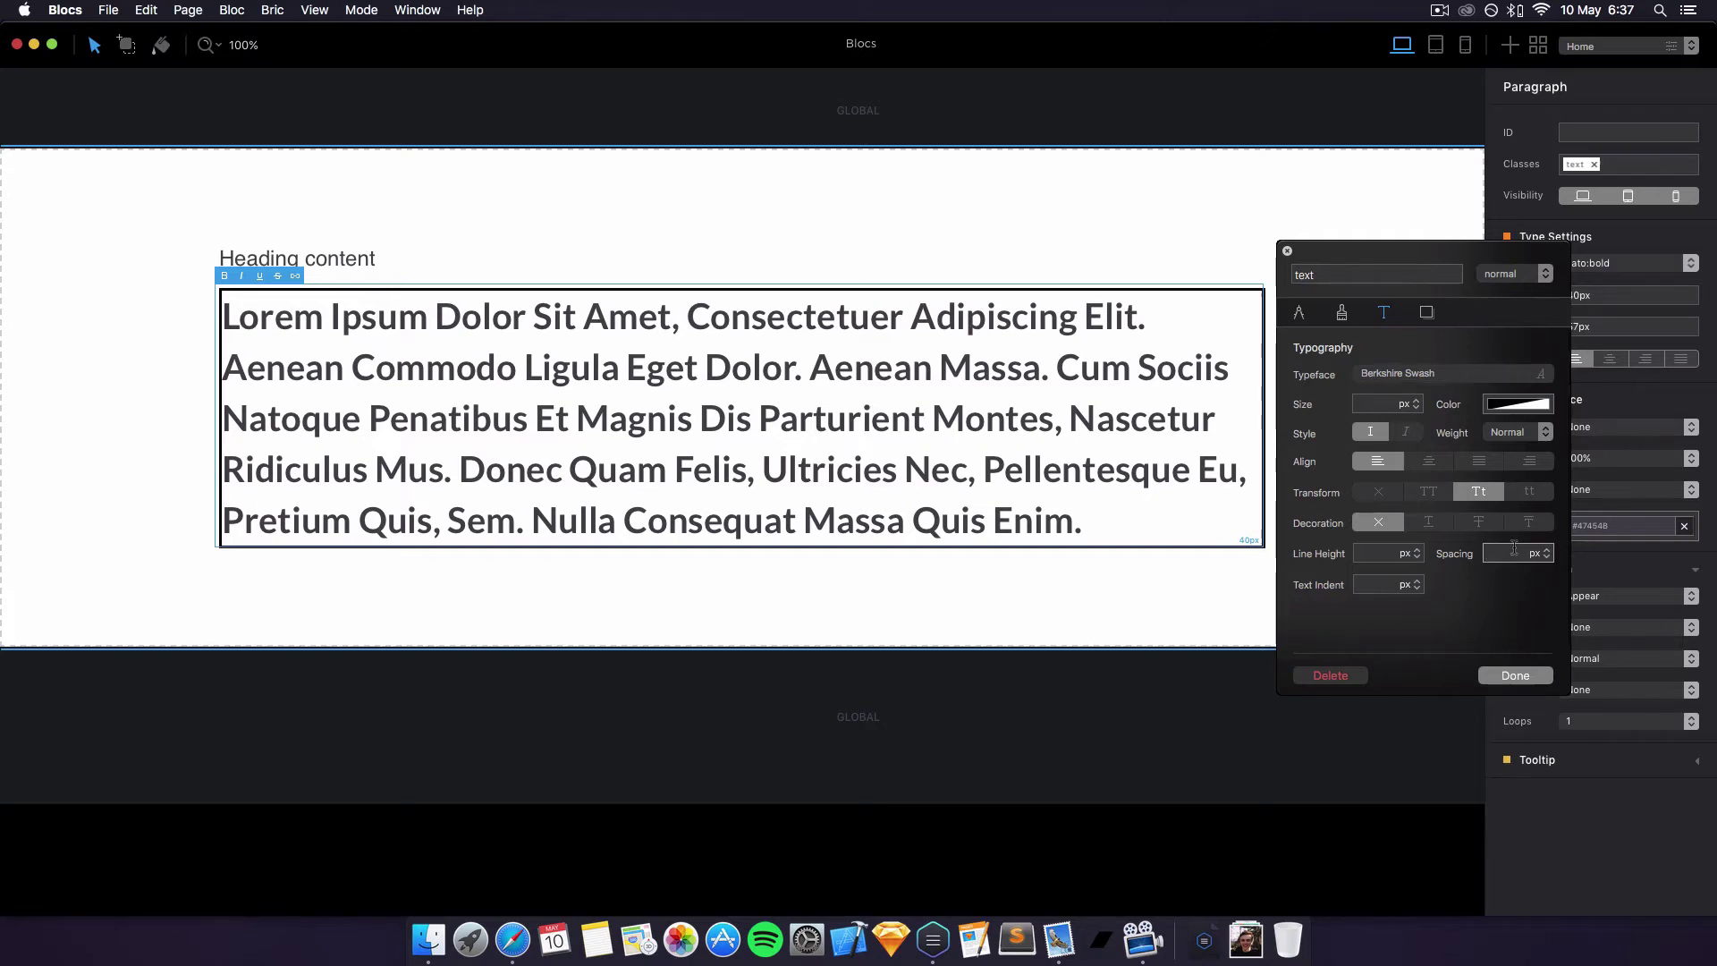
text(30)
key(BackSpace)
Set the text shadow colour to black at 60% opacity
click(1427, 314)
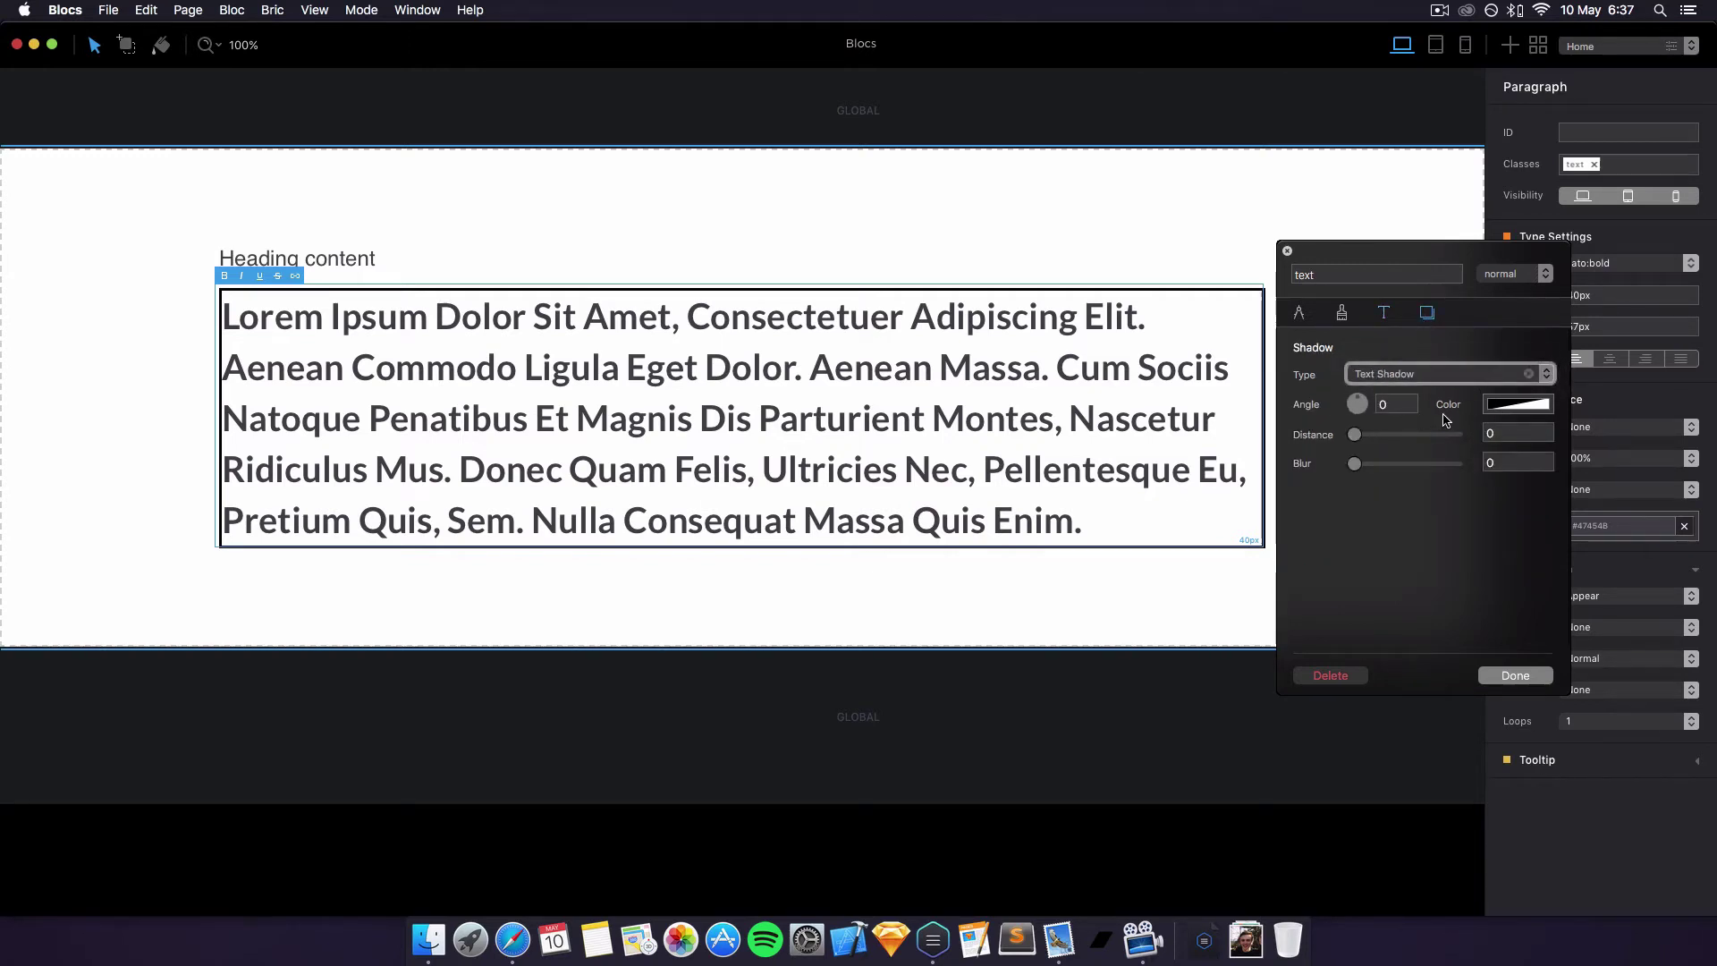
click(1517, 404)
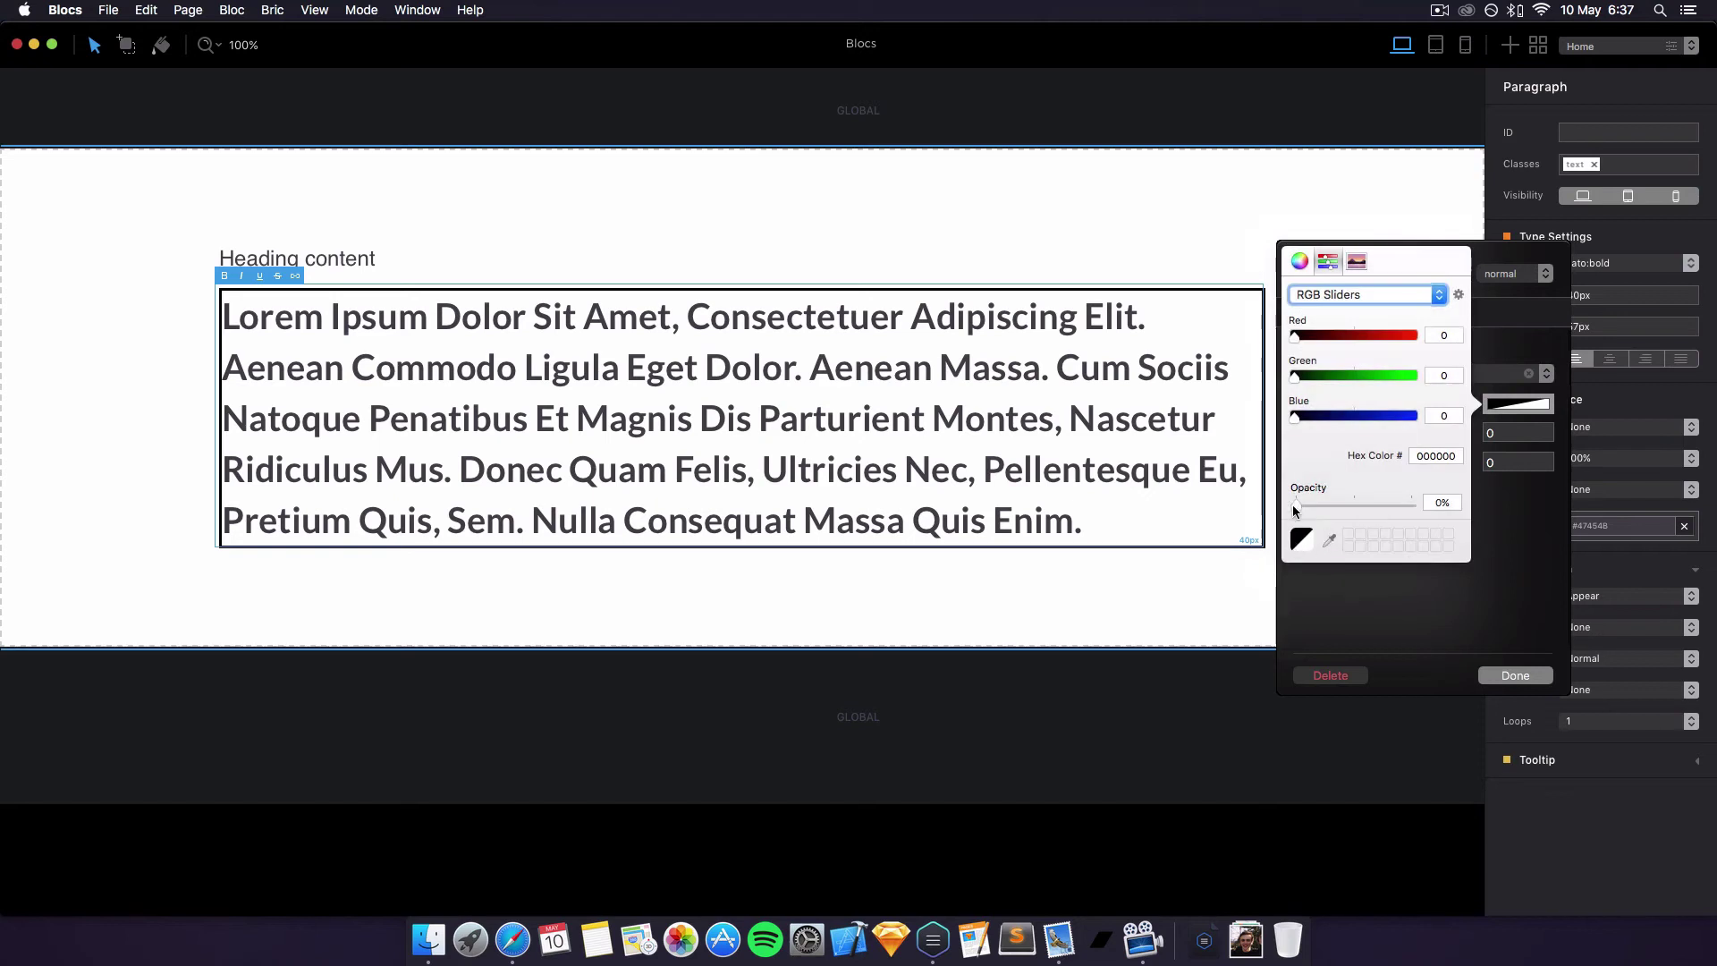
drag(1293, 505, 1425, 508)
click(1502, 506)
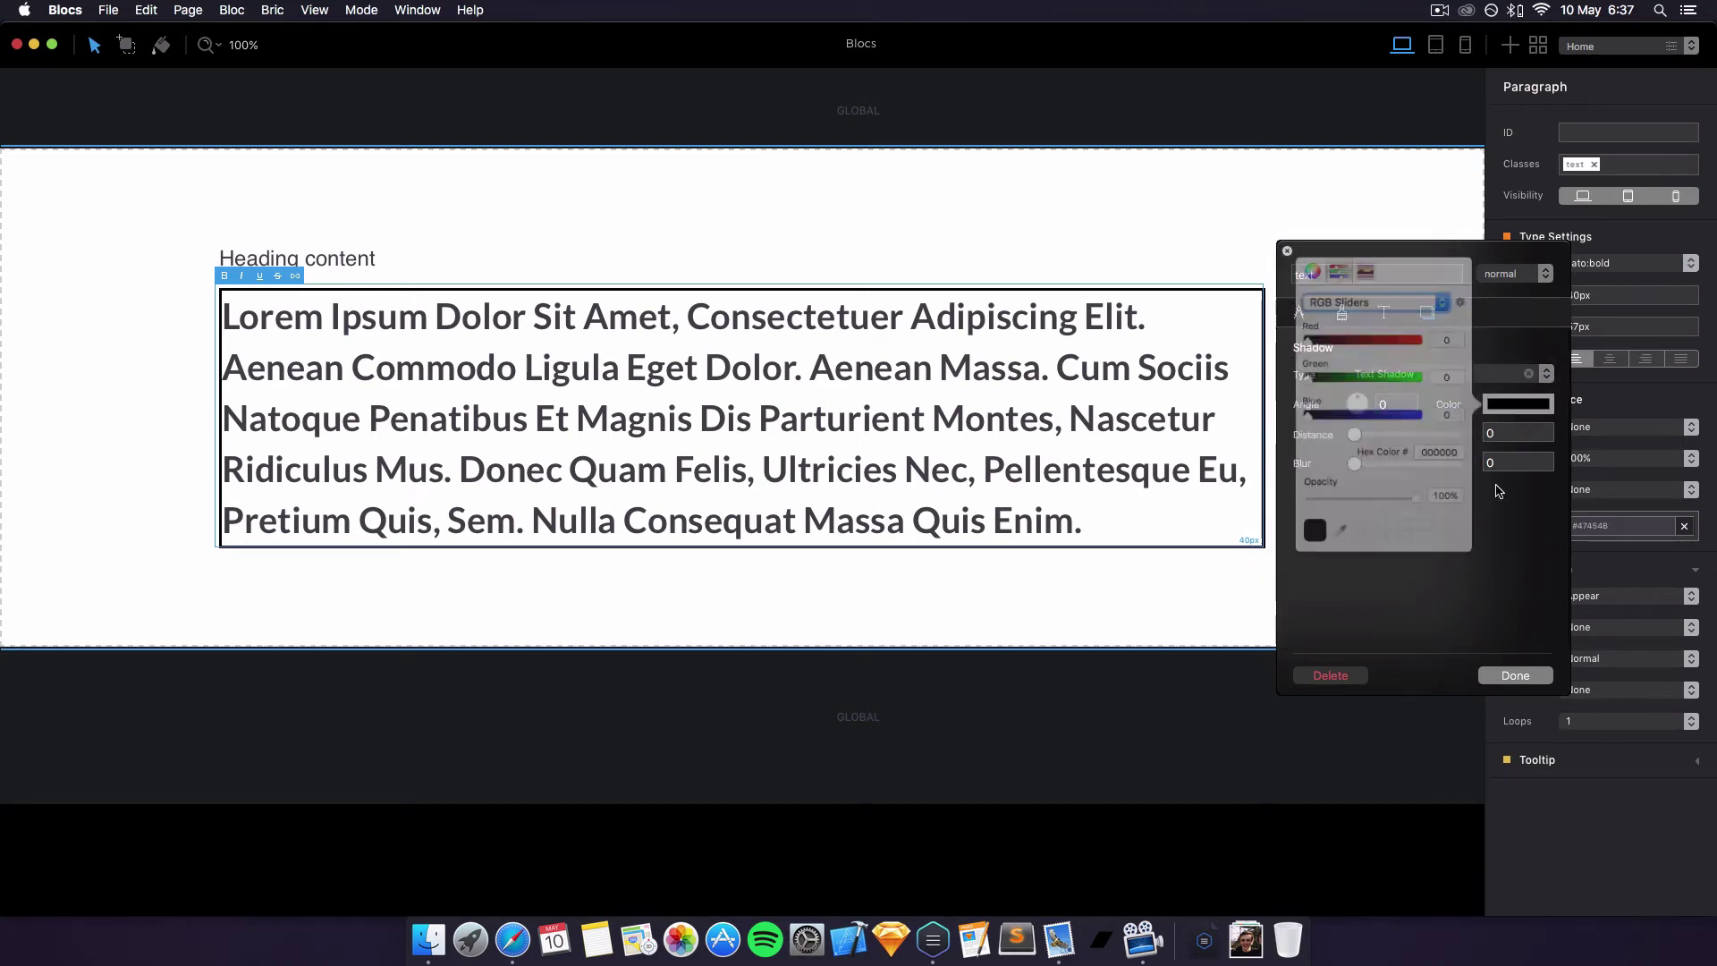
mouse_move(1387, 508)
mouse_down()
mouse_move(1322, 505)
mouse_move(1367, 507)
mouse_up()
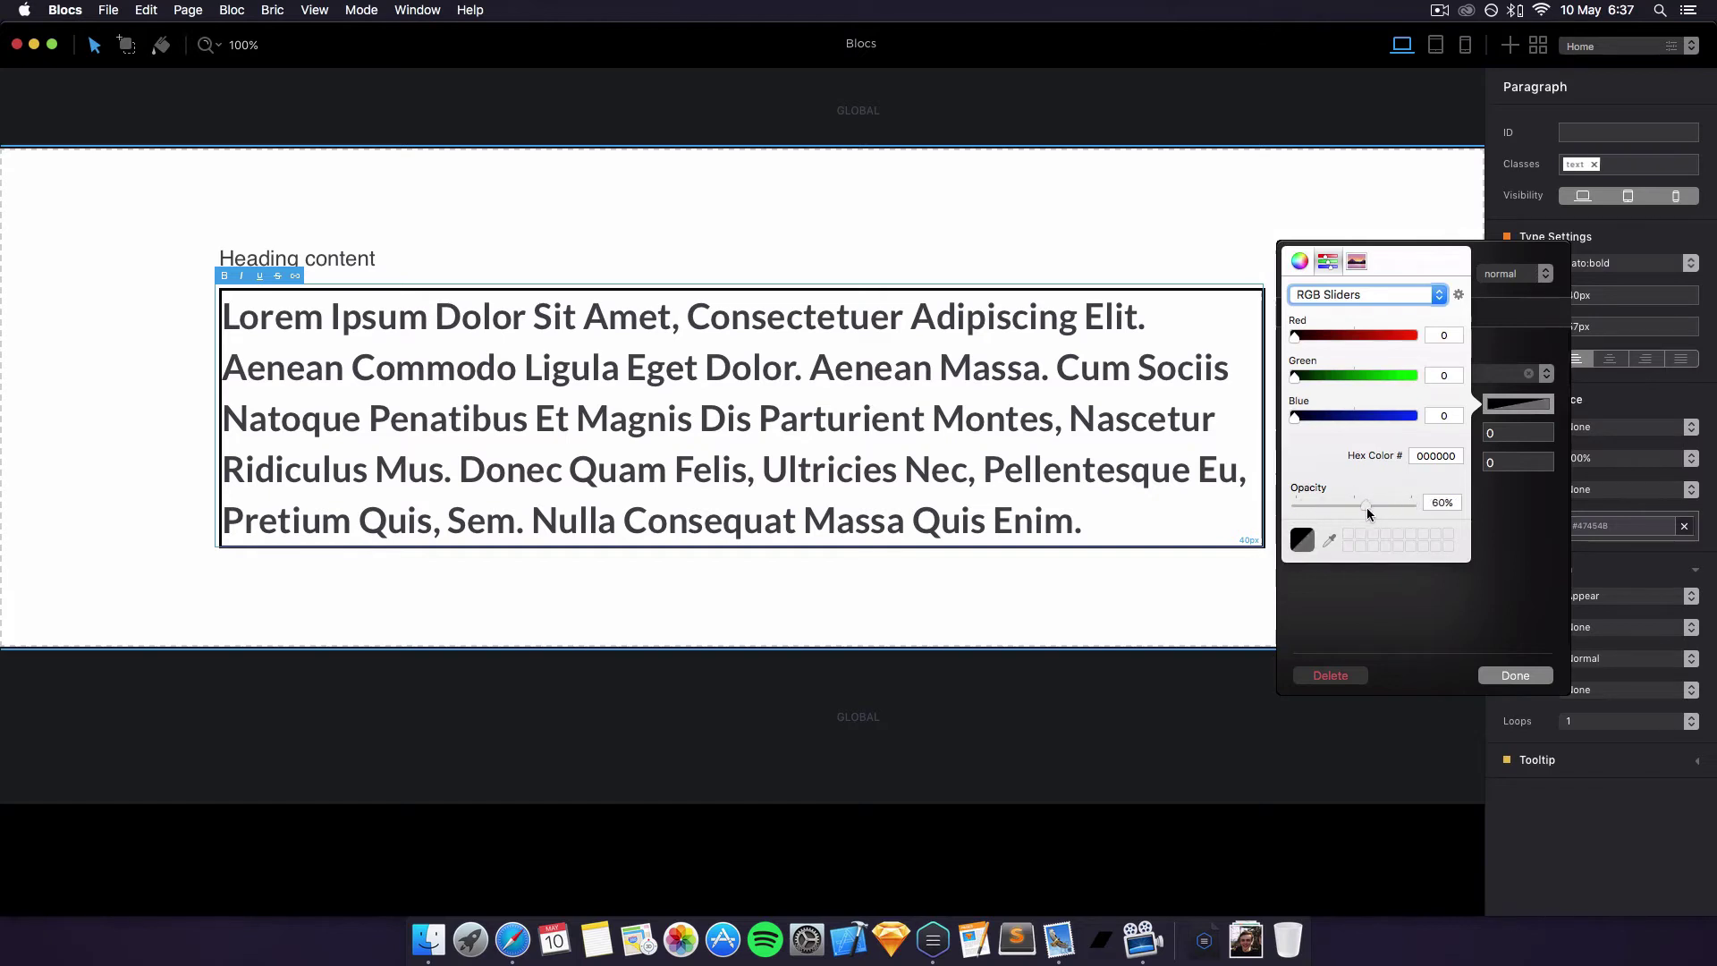
click(1493, 544)
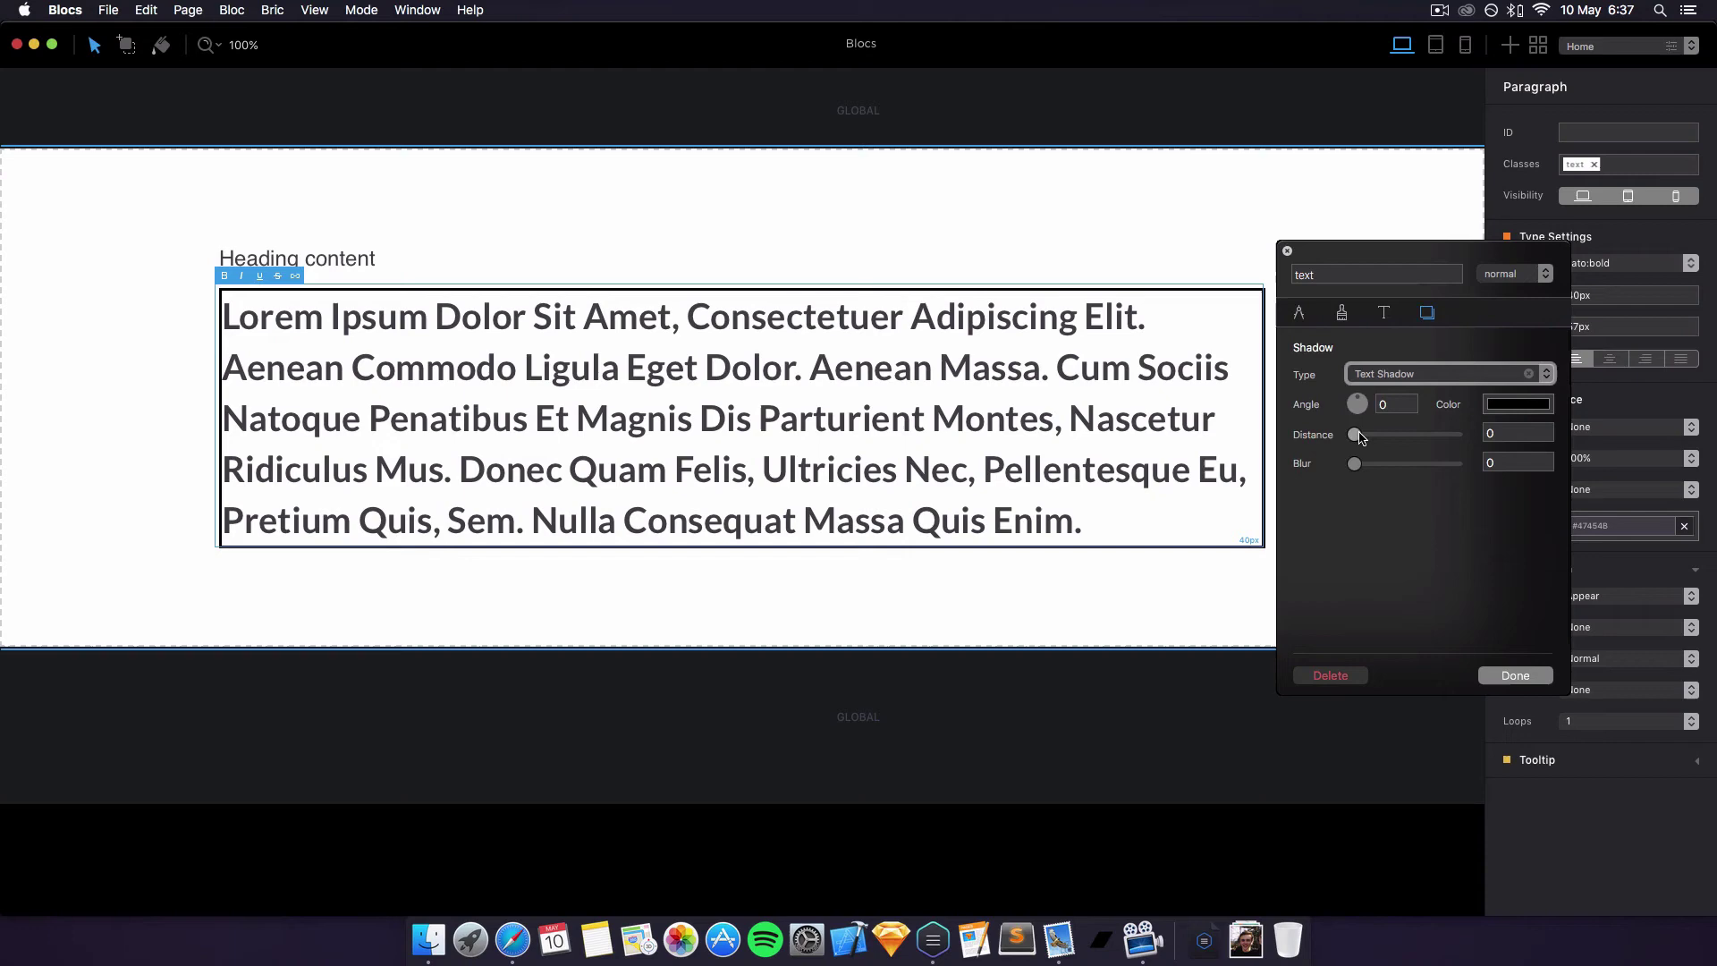
Set the text shadow to distance 15, blur 6 and angle 267
drag(1356, 436, 1406, 469)
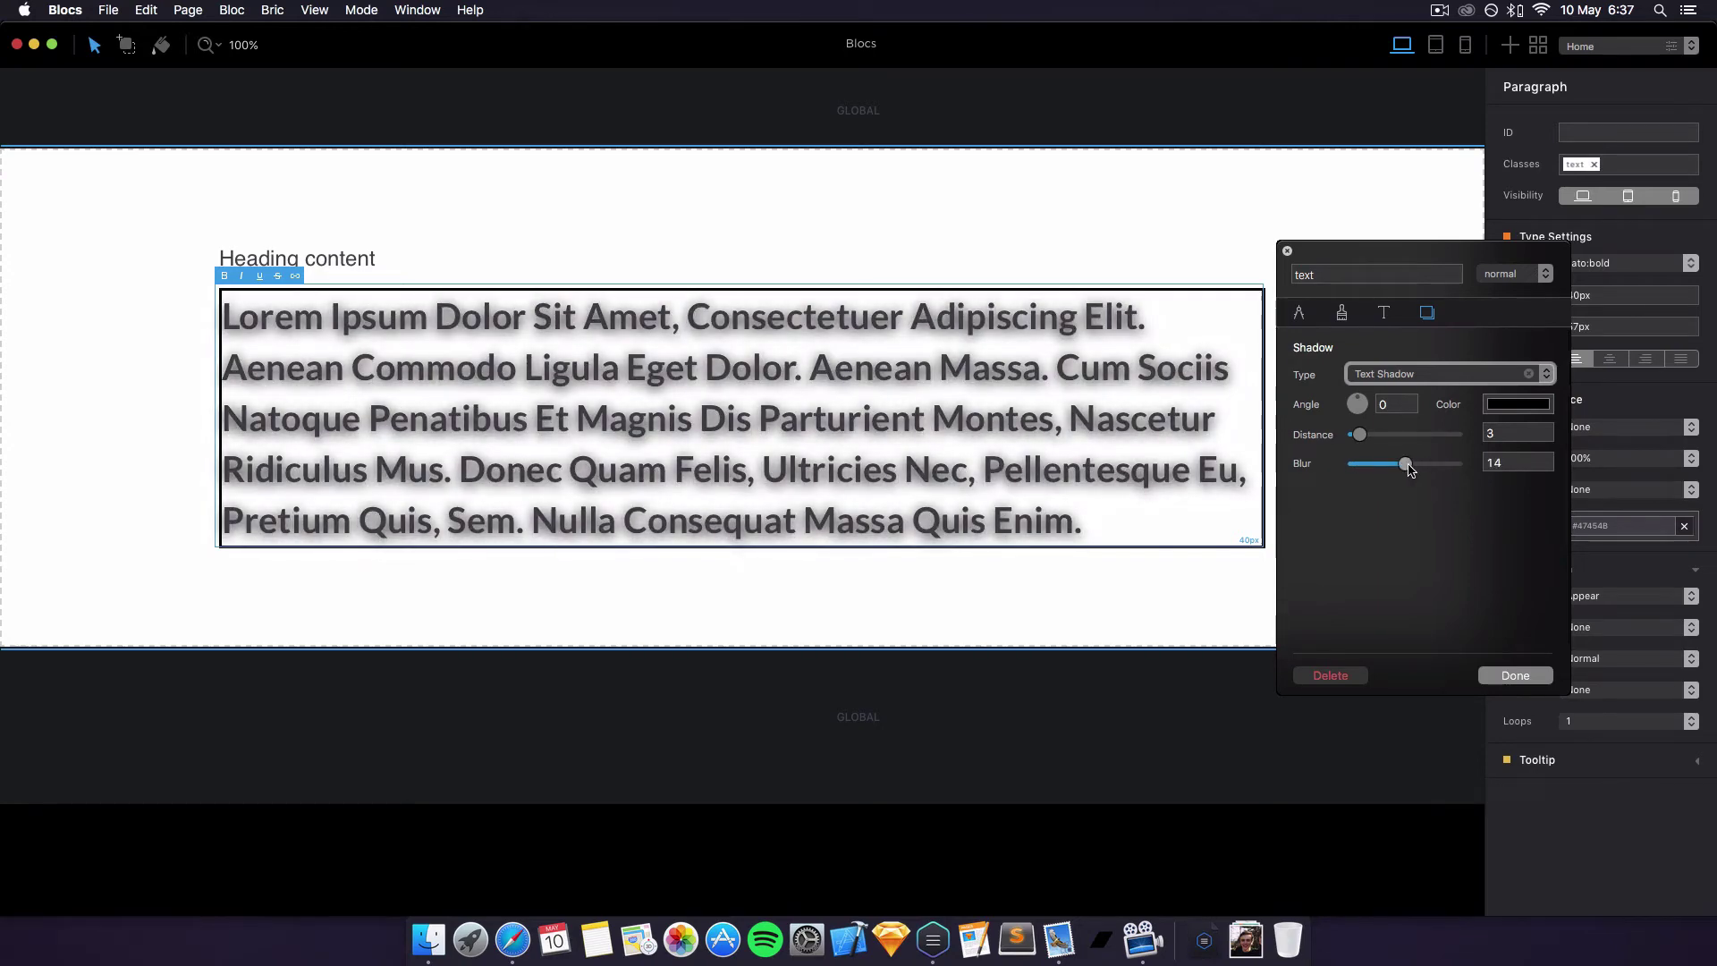
drag(1415, 466, 1378, 465)
mouse_move(1357, 404)
mouse_down()
mouse_move(1343, 420)
mouse_move(1326, 384)
mouse_move(1341, 421)
mouse_move(1372, 414)
mouse_move(1283, 460)
mouse_move(1372, 429)
mouse_move(1381, 398)
mouse_up()
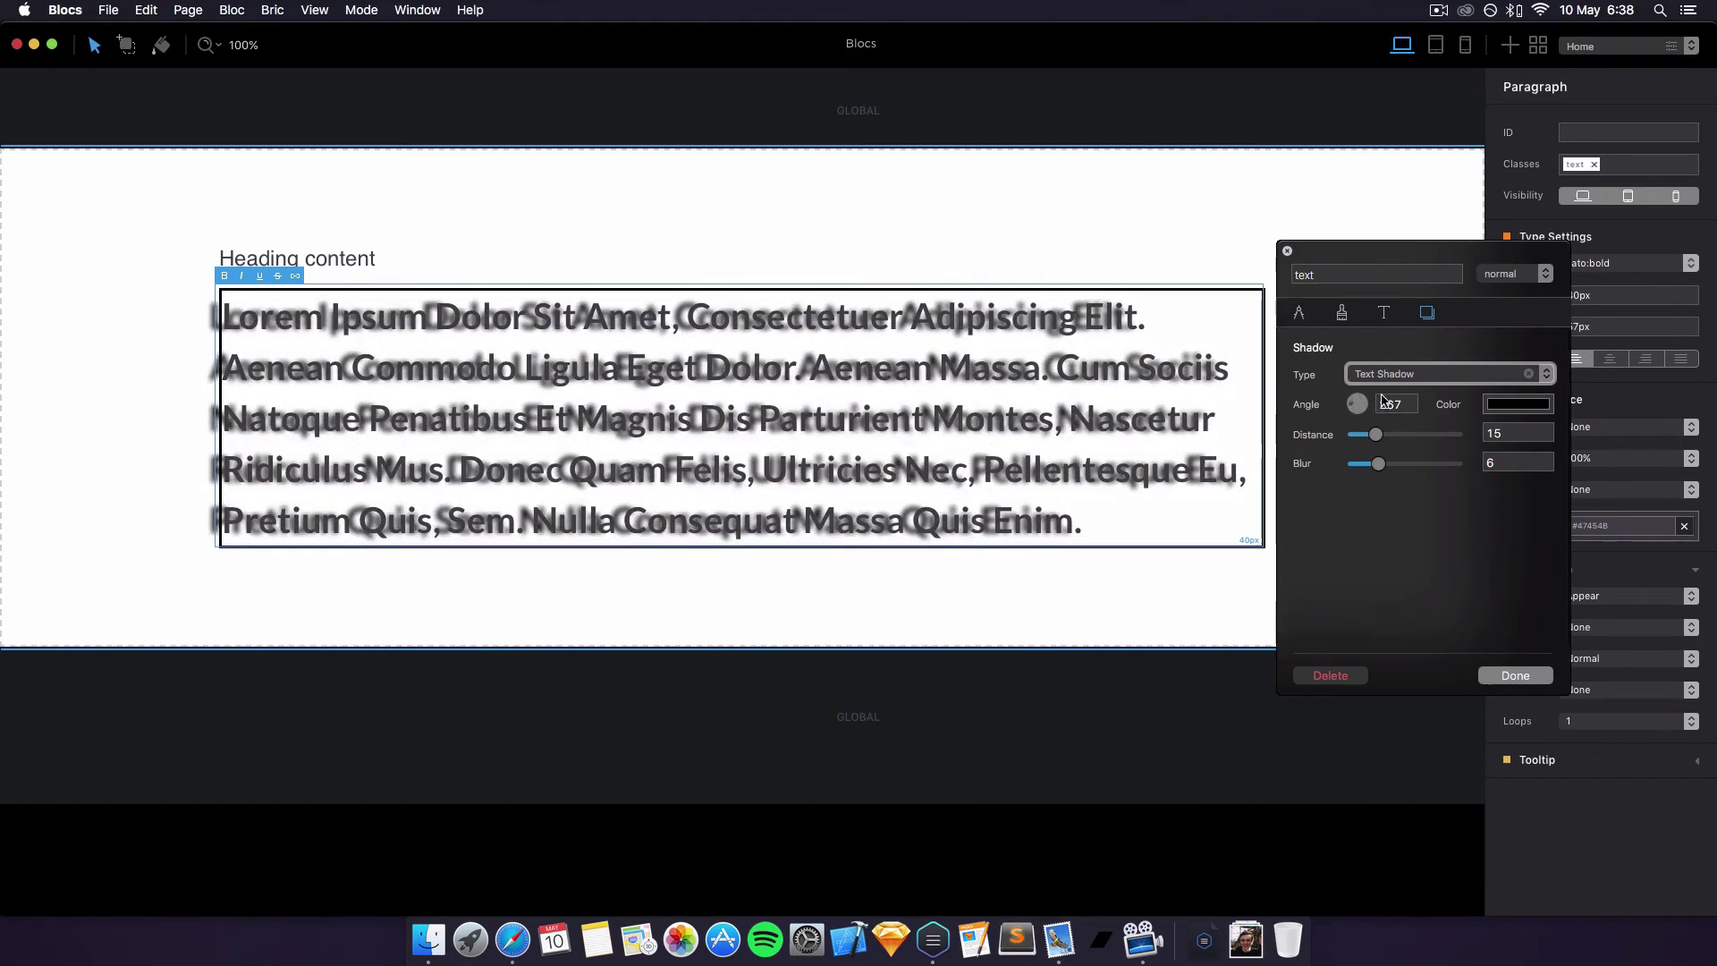
Replace the text shadow with a box shadow in a fully opaque colour
click(1529, 373)
click(992, 320)
click(1395, 374)
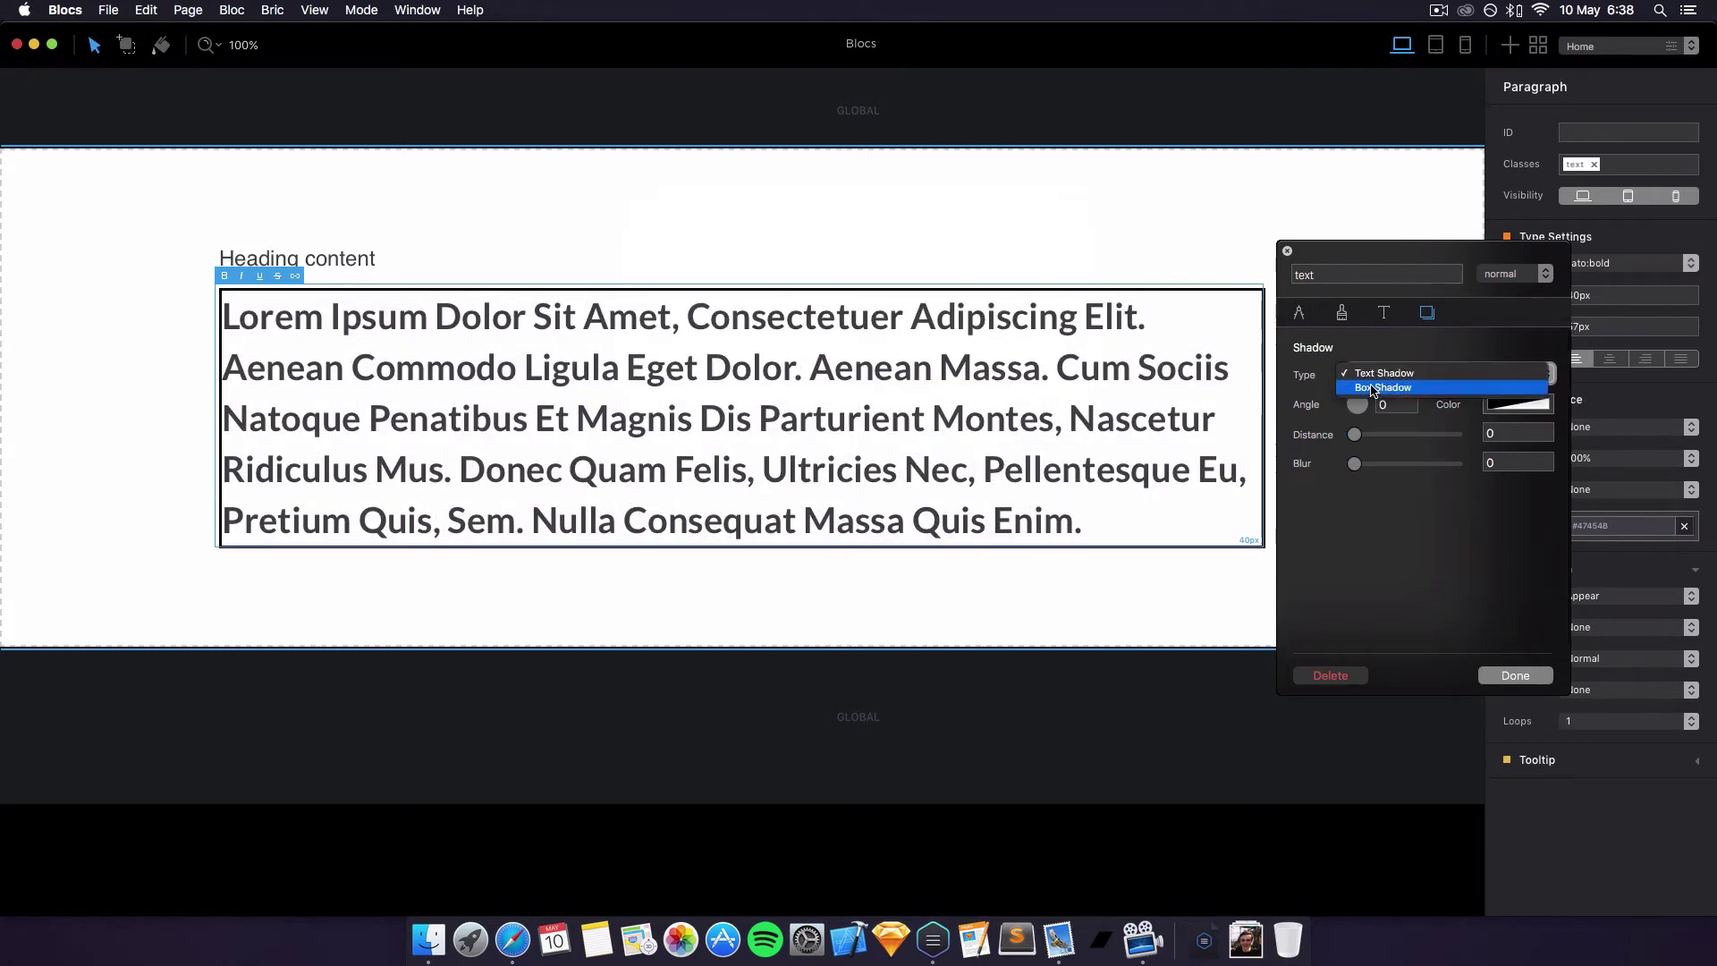
click(1359, 393)
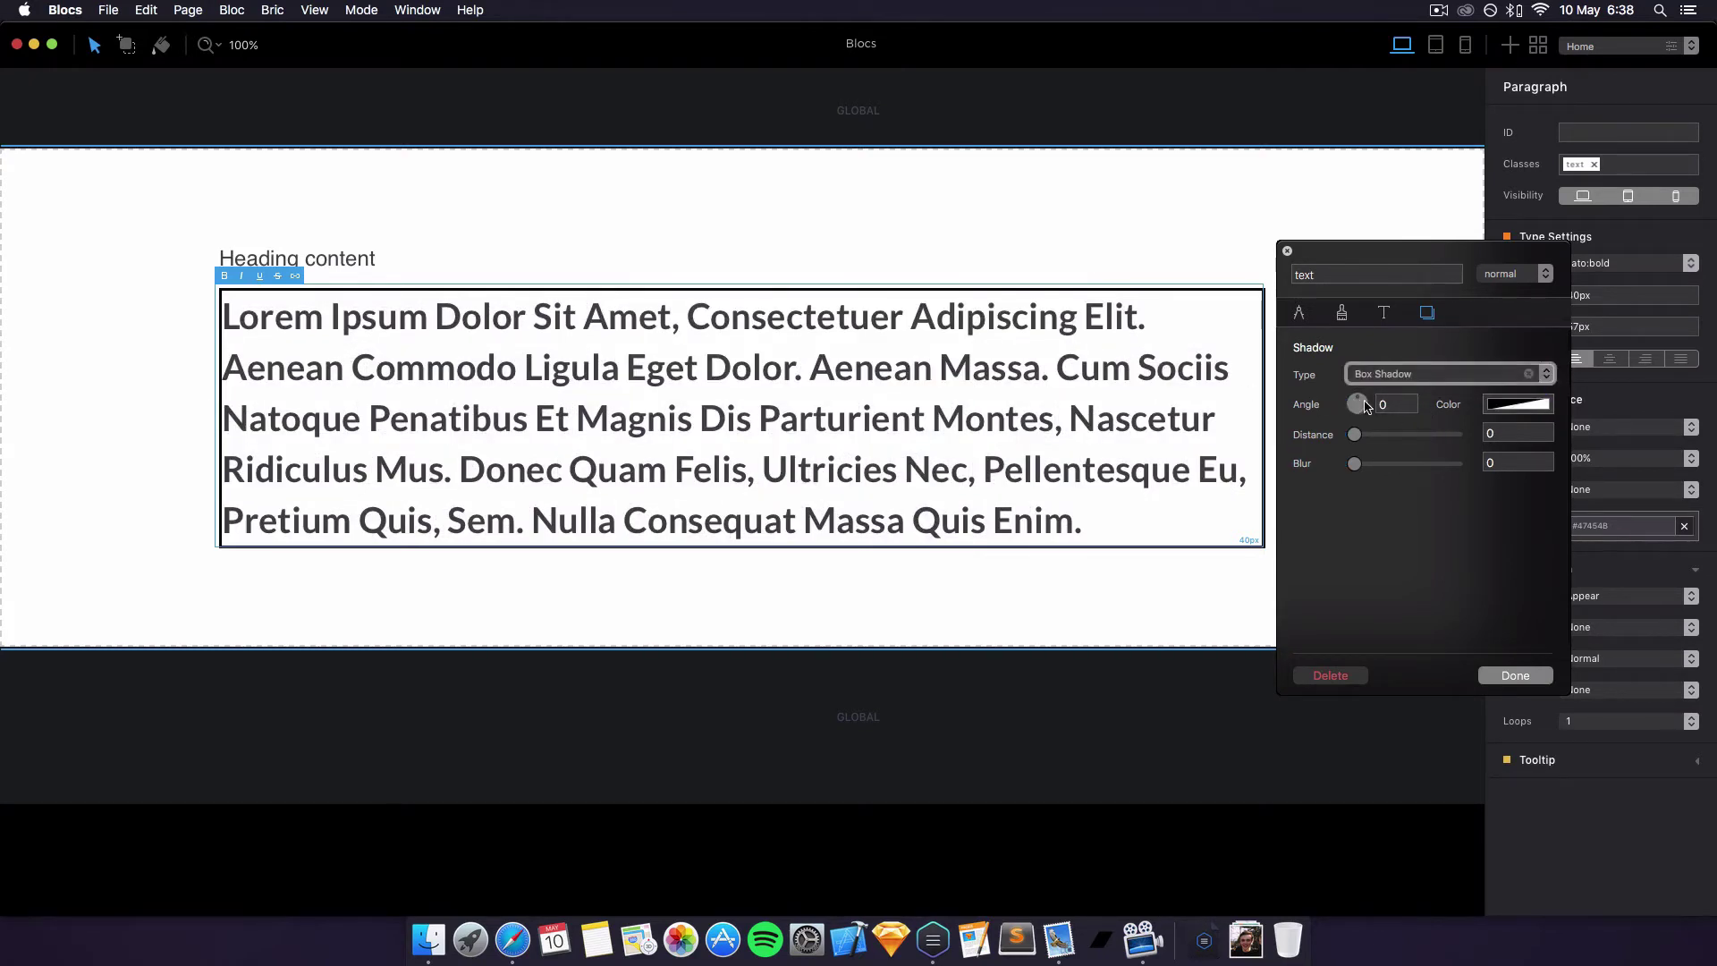
click(1503, 404)
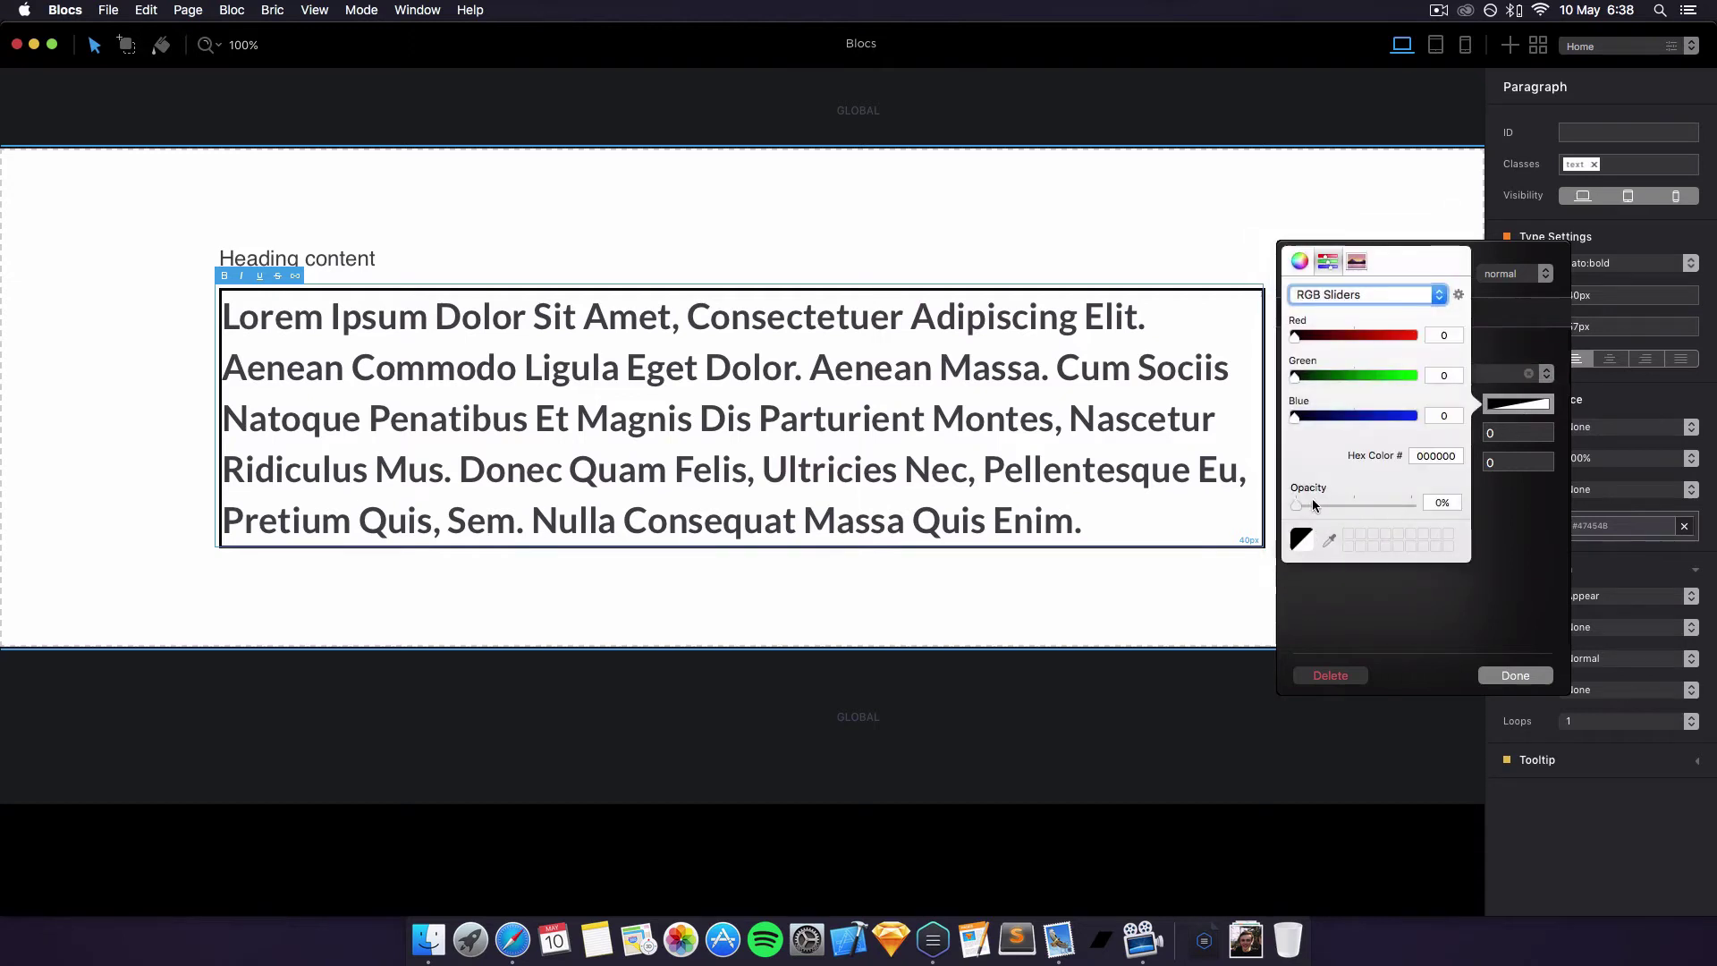
drag(1313, 504, 1412, 506)
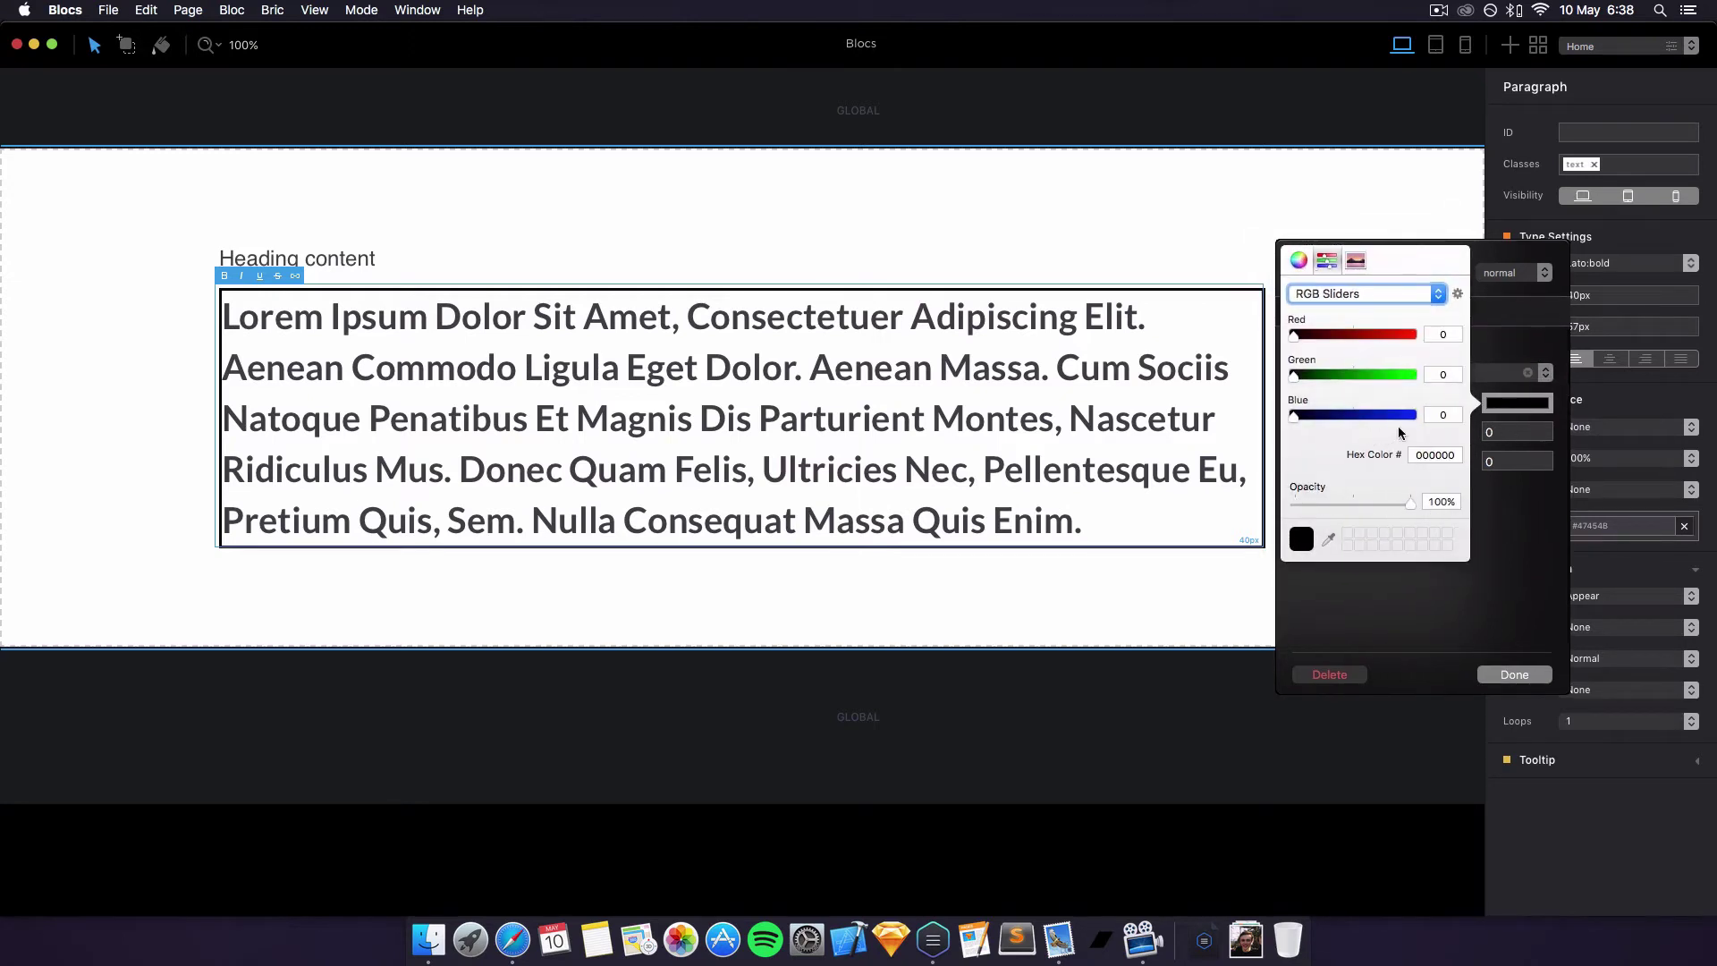
click(1489, 480)
Set the box shadow to distance 16, blur 30, angle 349 and lime green A0F300
drag(1353, 434, 1374, 391)
drag(1353, 462, 1491, 468)
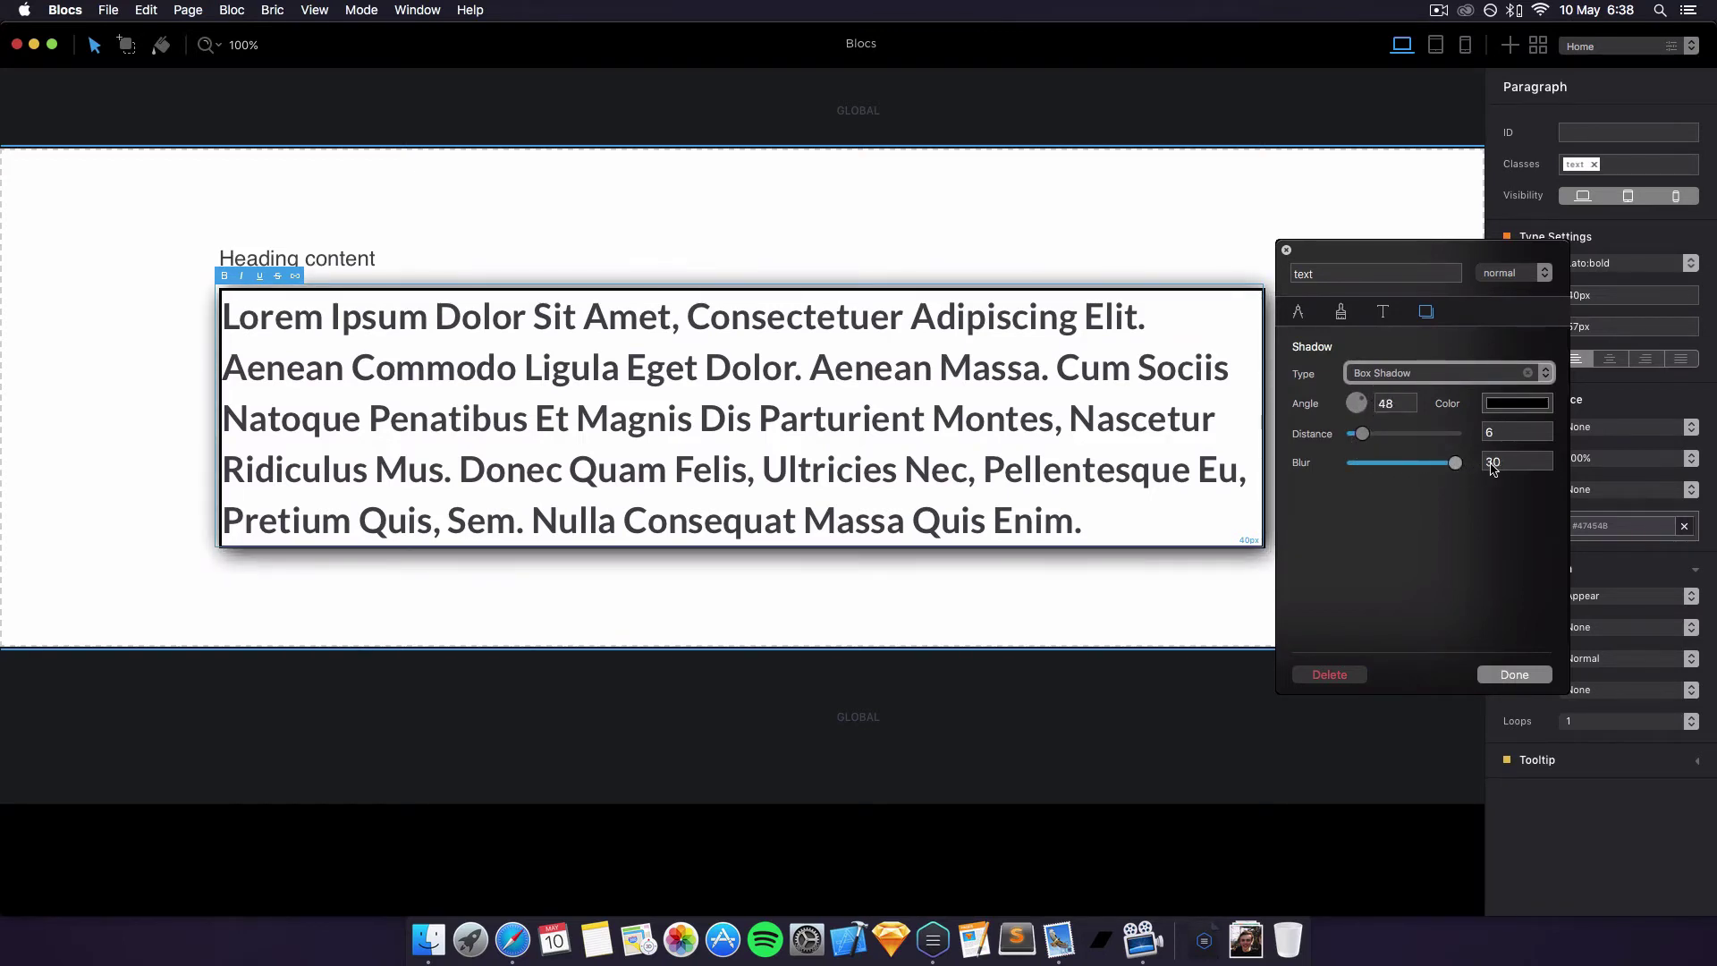
mouse_move(1365, 395)
mouse_down()
mouse_move(1356, 383)
mouse_move(1384, 434)
mouse_move(1464, 434)
mouse_move(1376, 434)
mouse_move(1352, 374)
mouse_up()
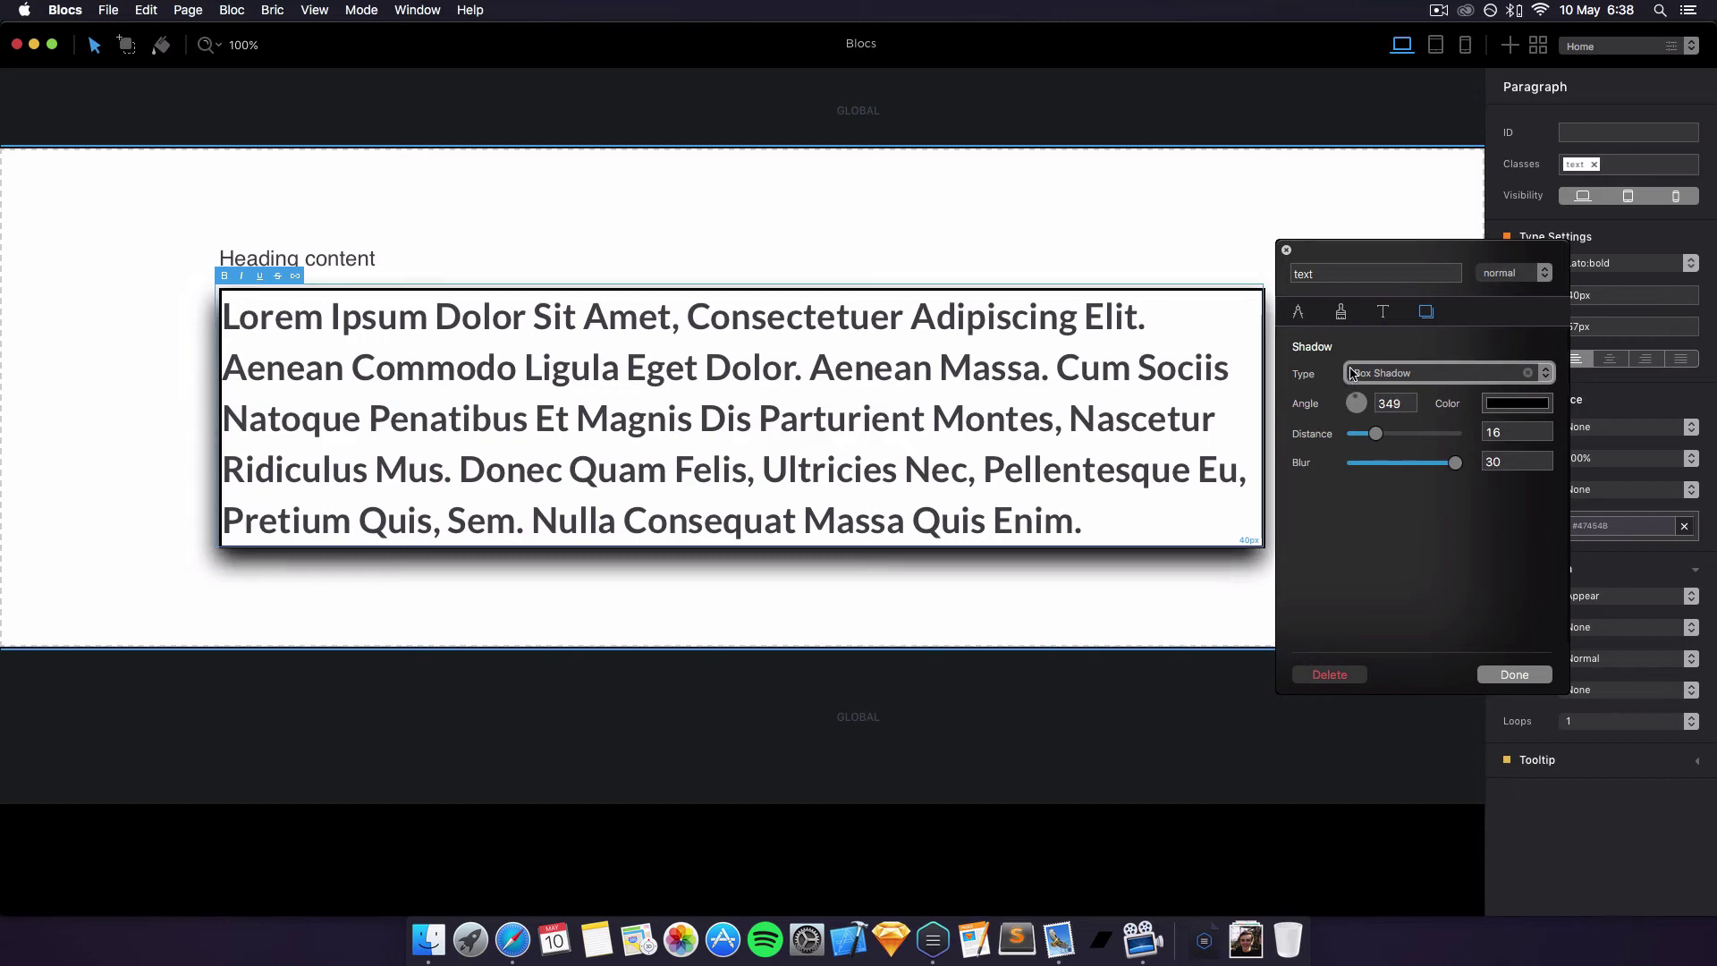
click(1499, 403)
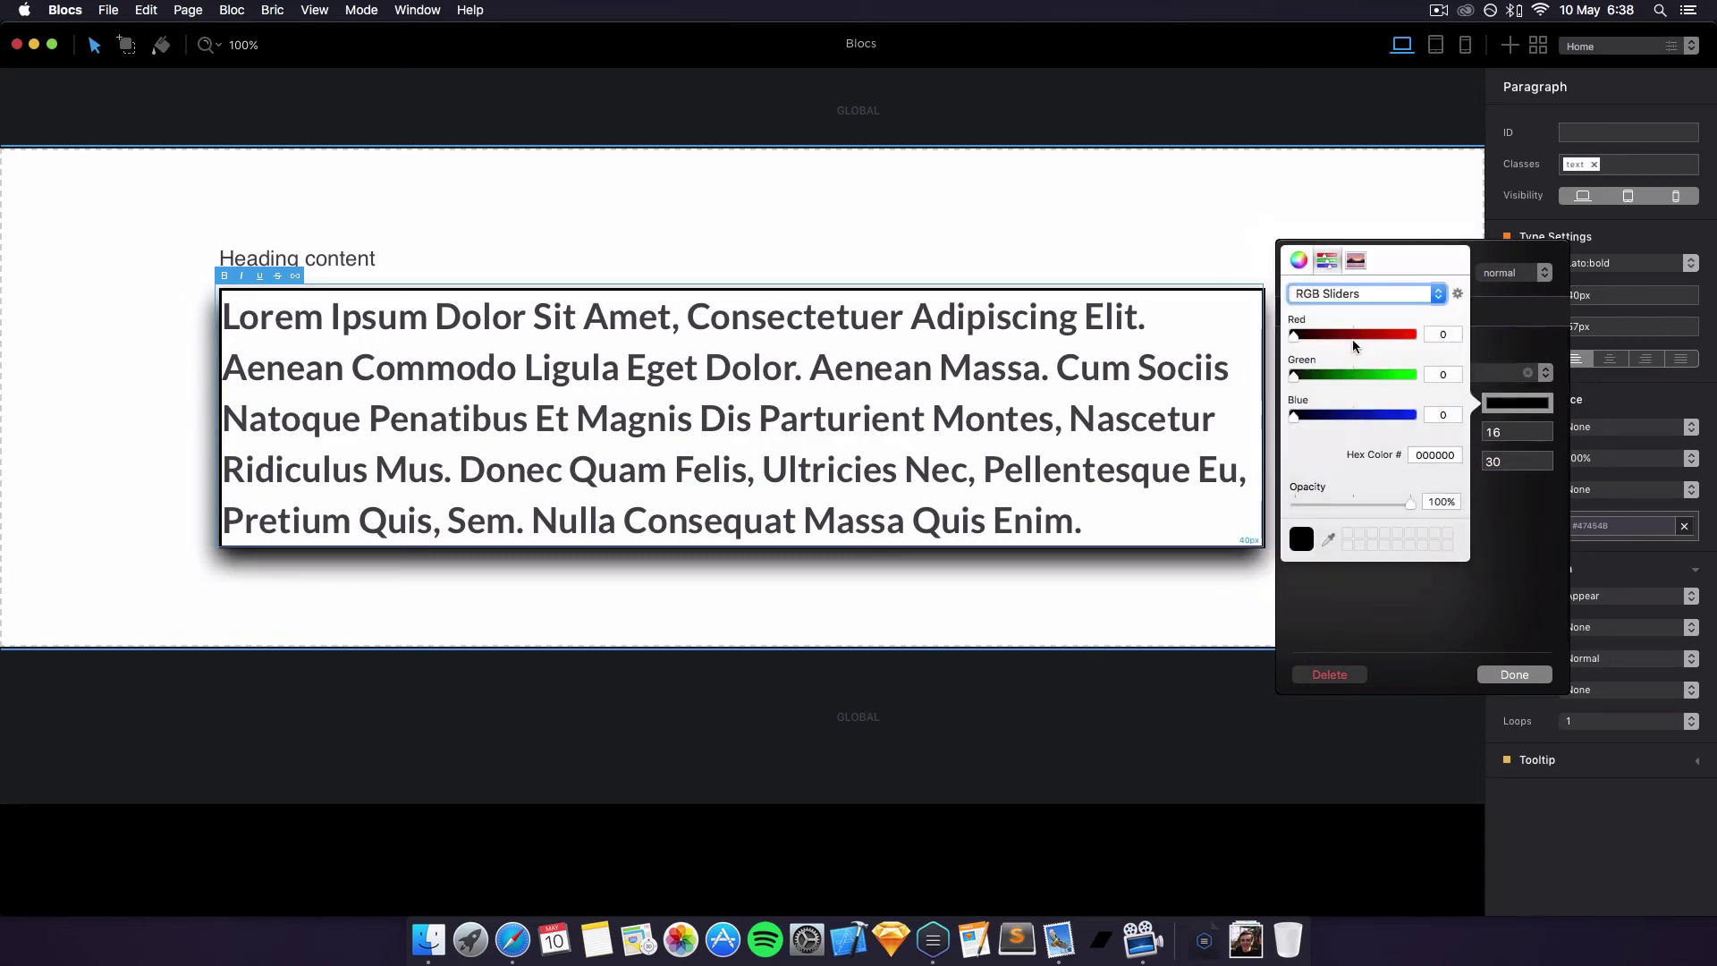
drag(1323, 337, 1413, 375)
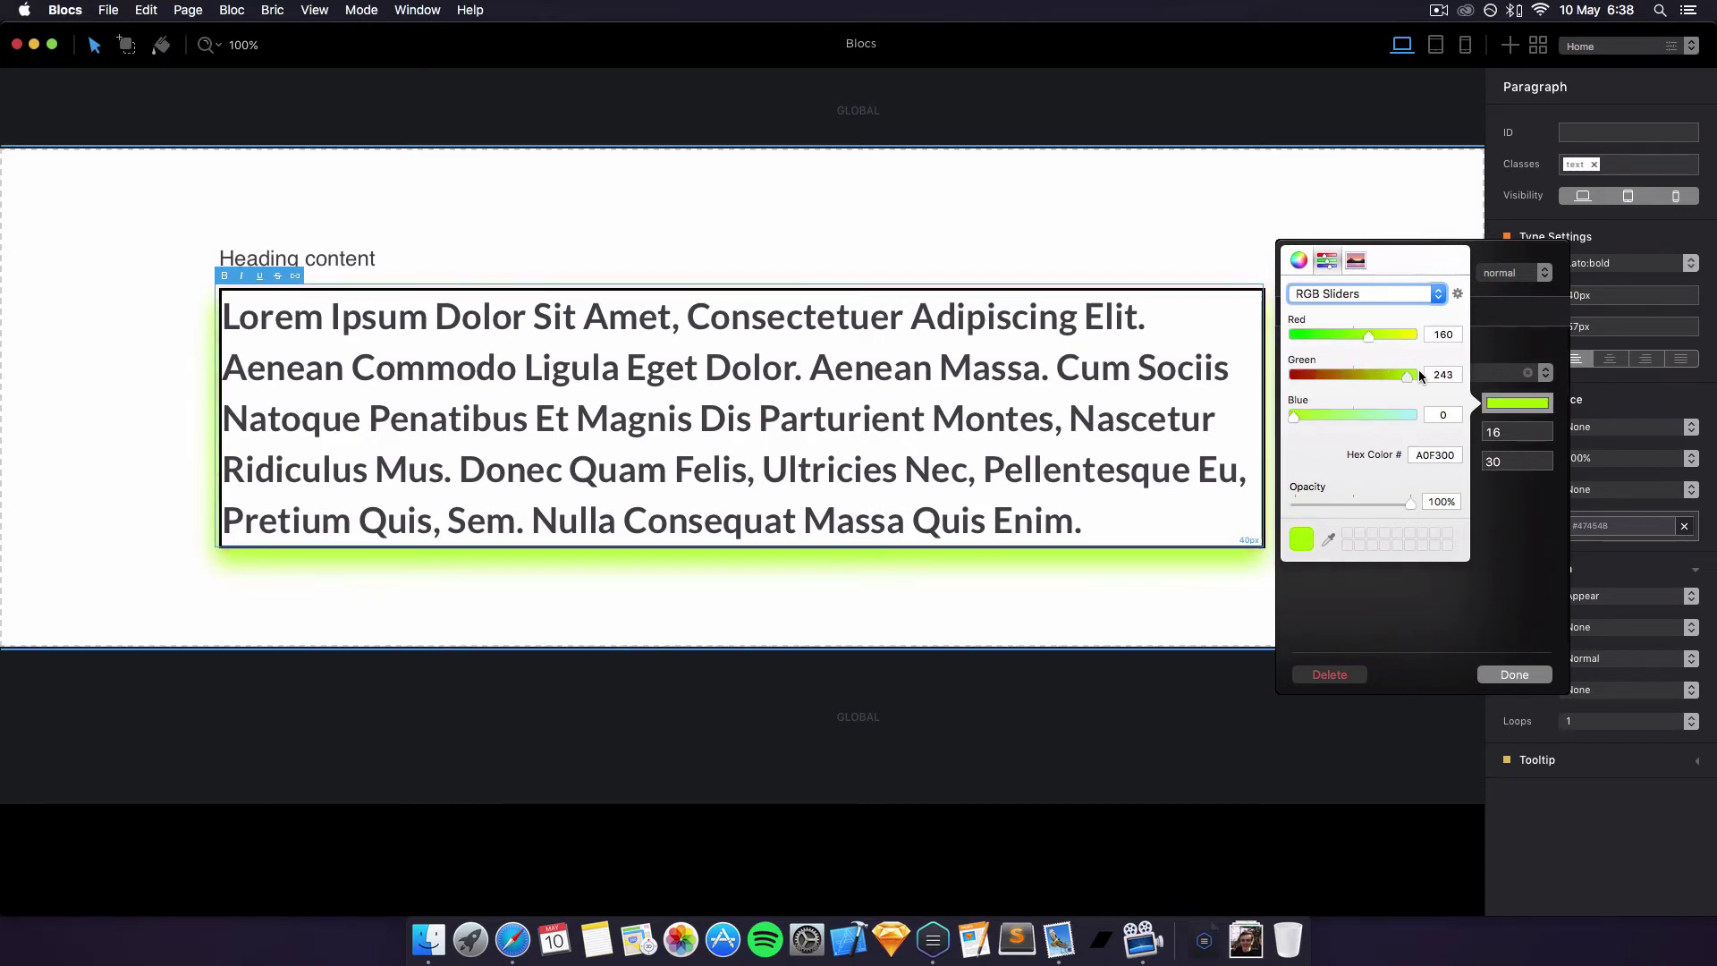
click(1507, 307)
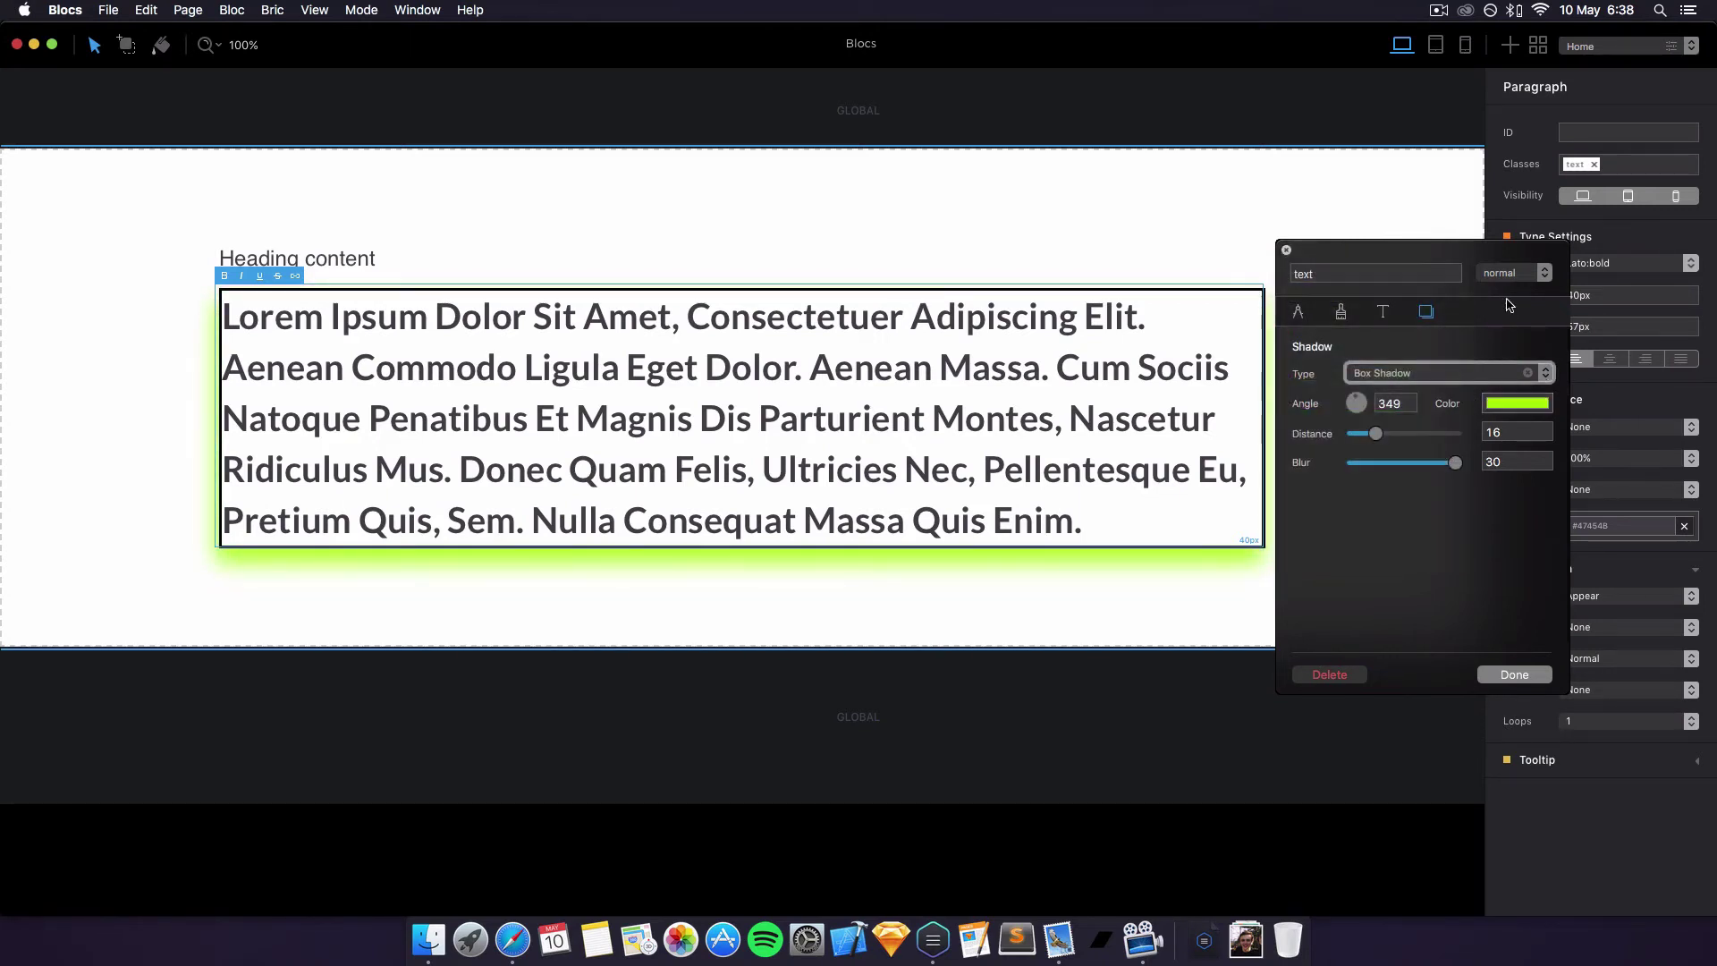
Give the :hover state an opaque black shadow, distance 30, blur 22, and close the editor
click(1510, 284)
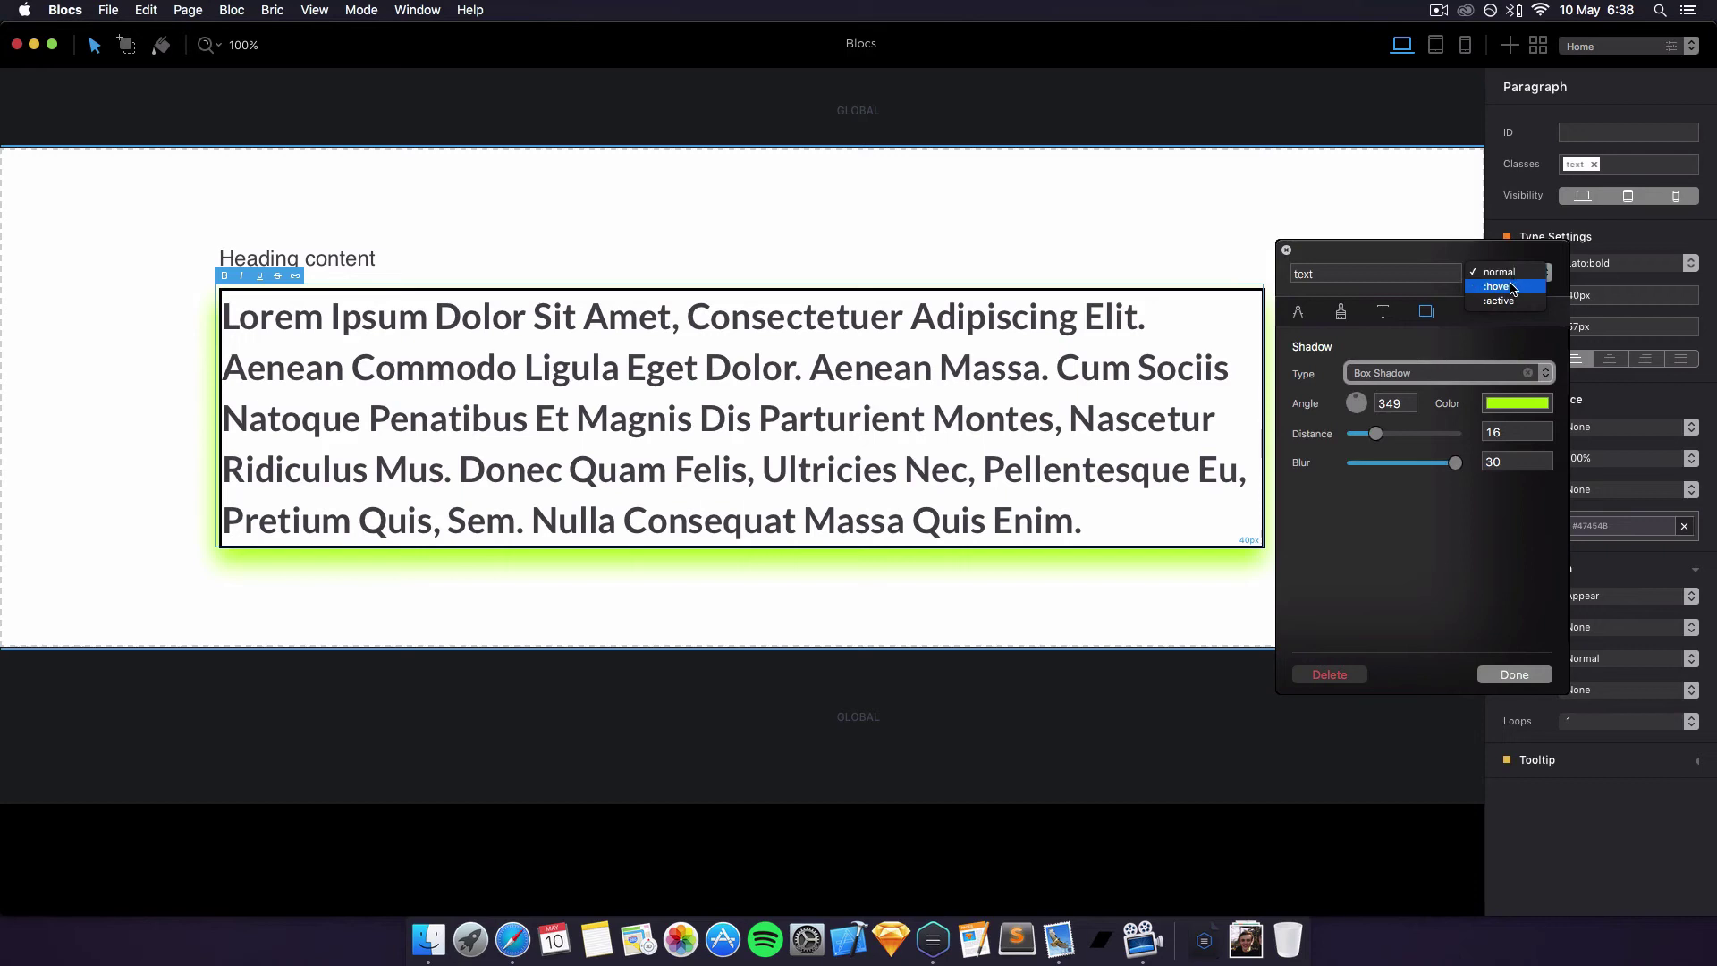
click(1512, 287)
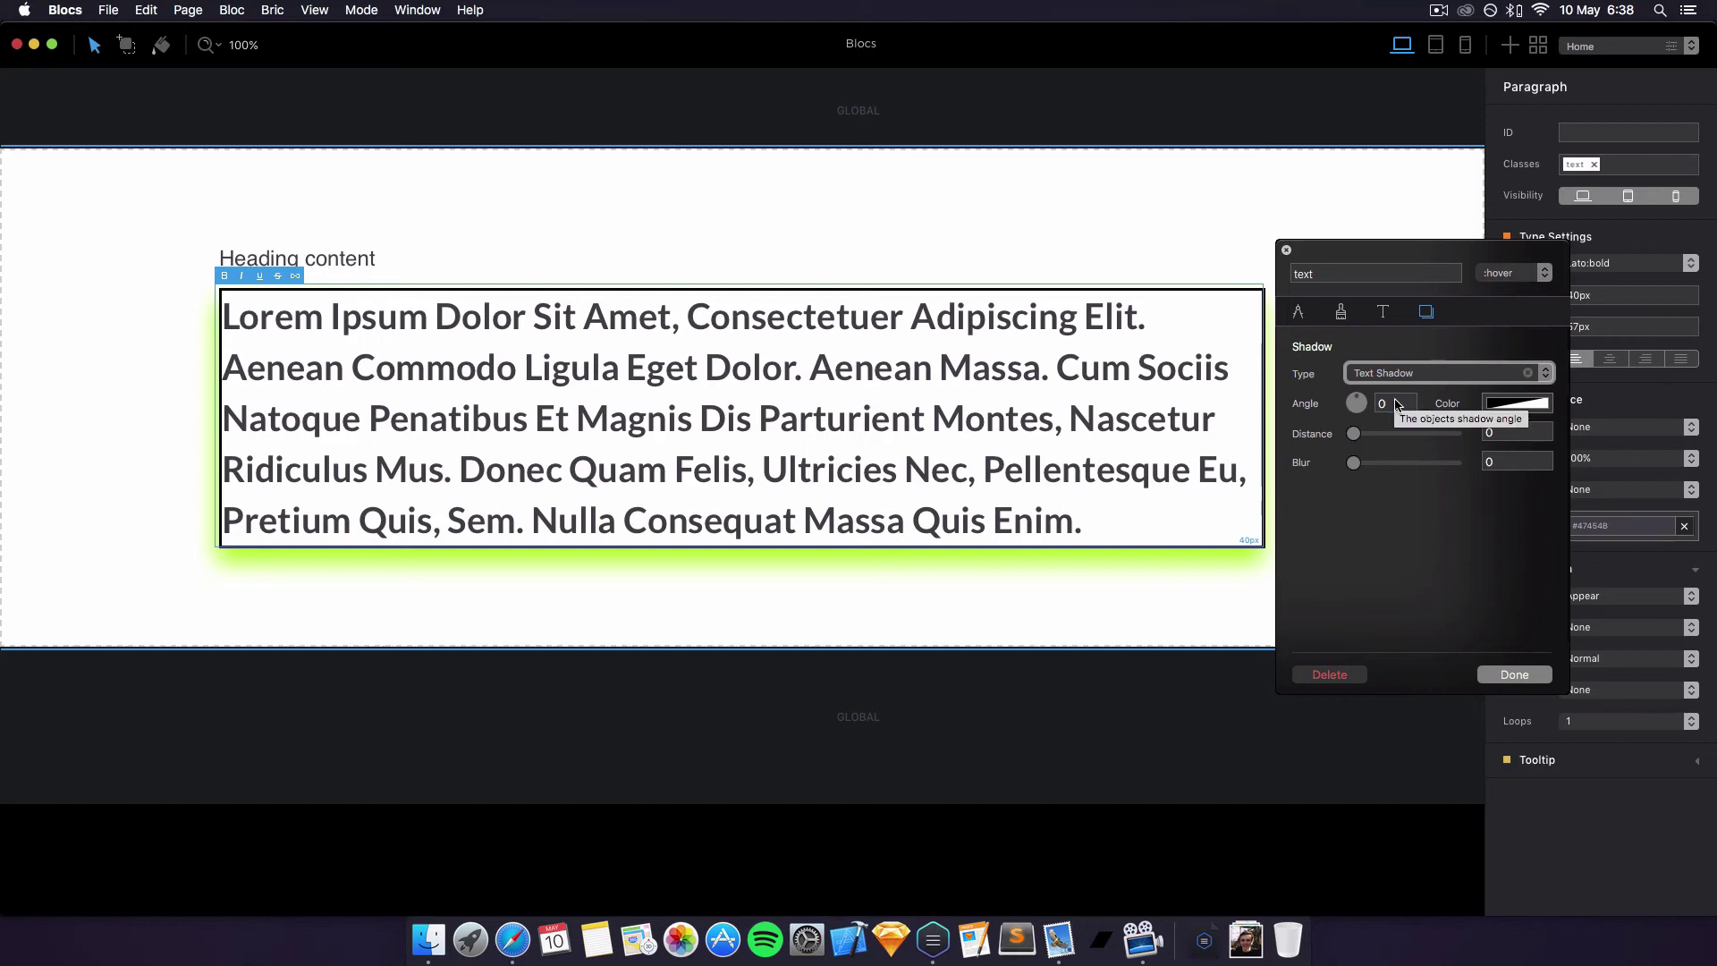
click(1518, 403)
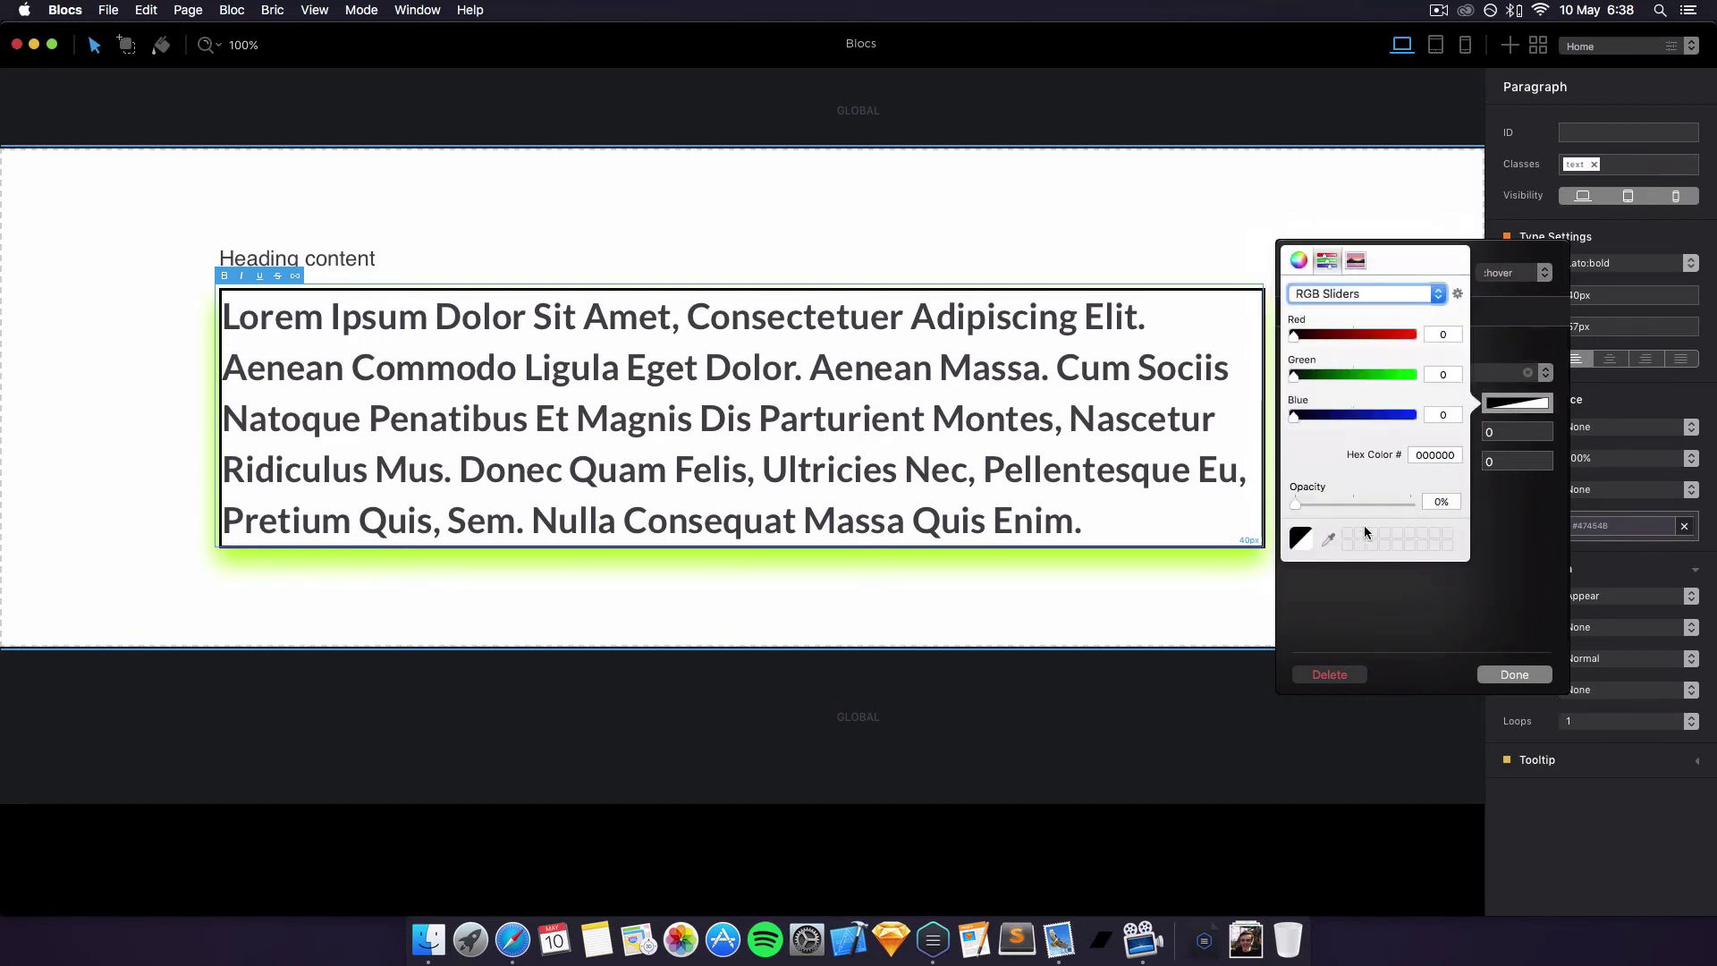
drag(1334, 505, 1413, 504)
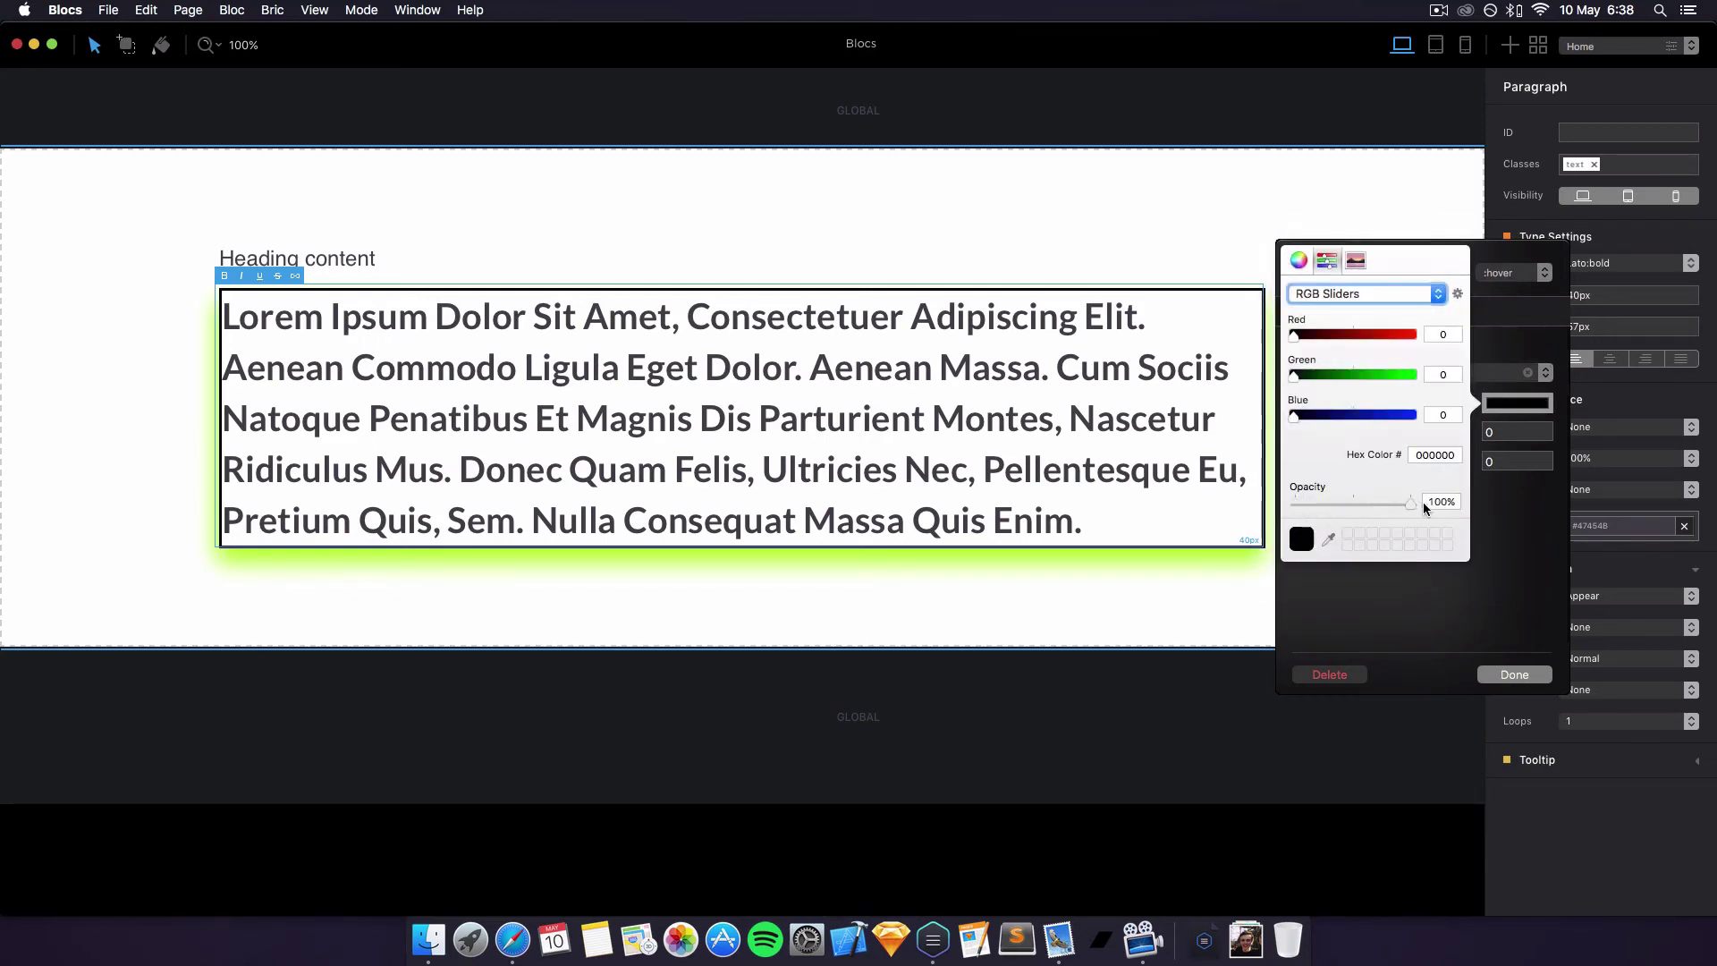
click(1487, 516)
drag(1357, 442, 1402, 466)
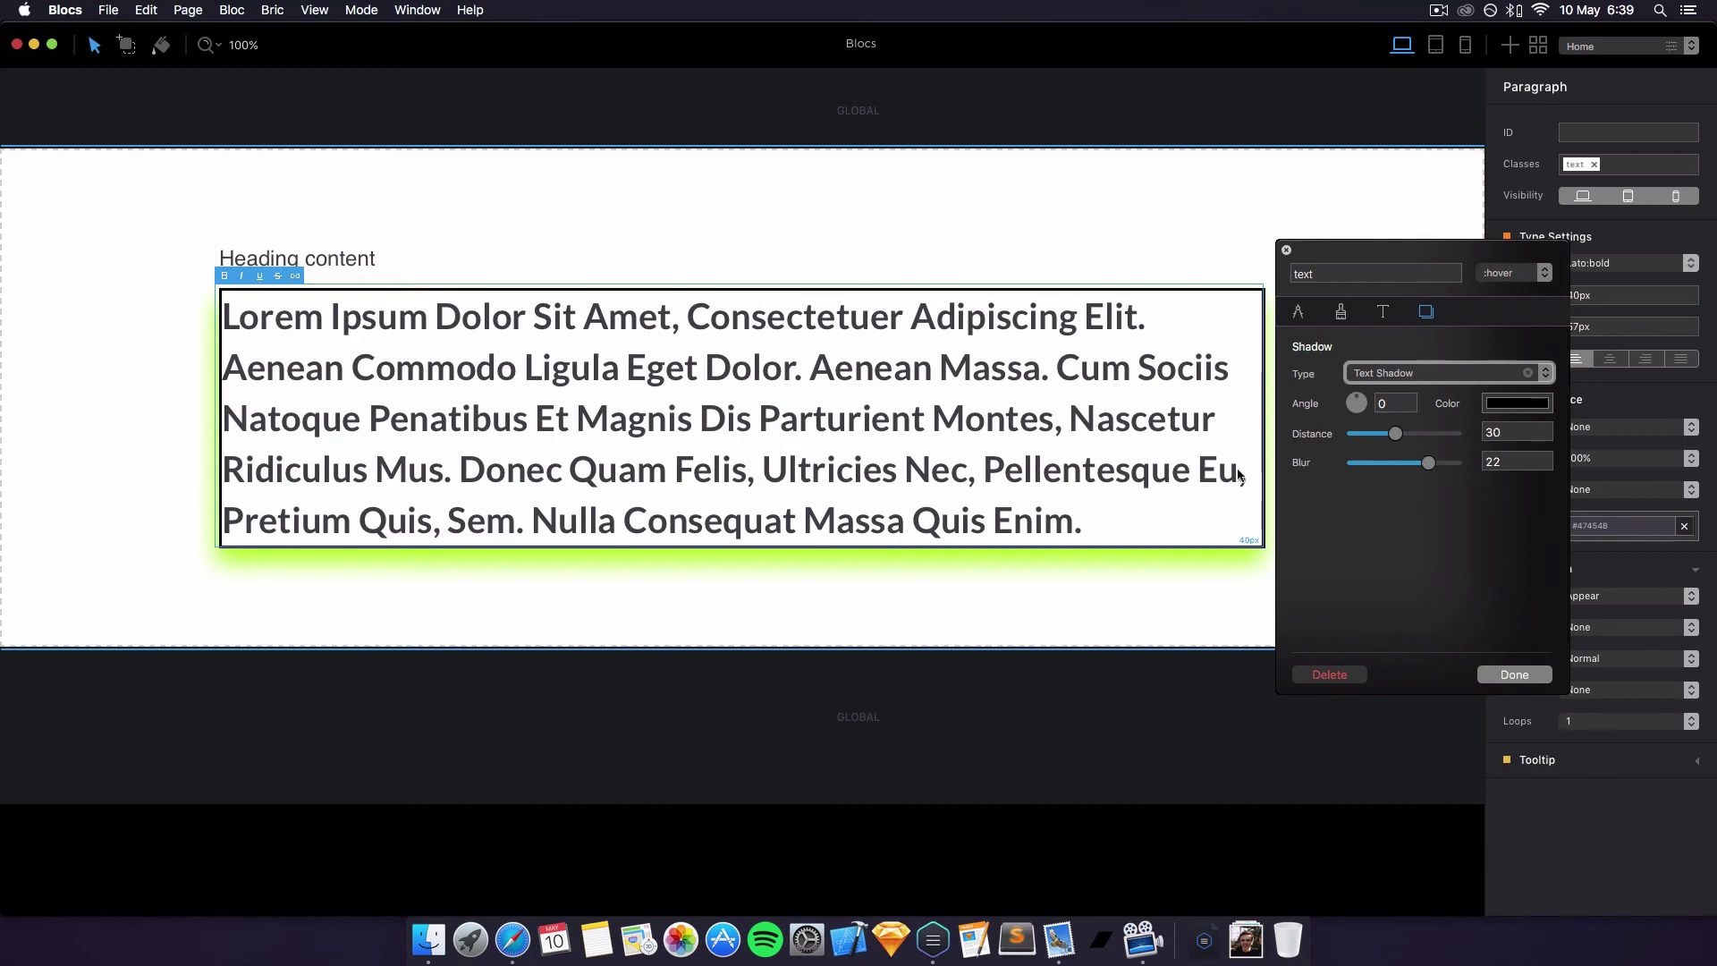
click(1513, 676)
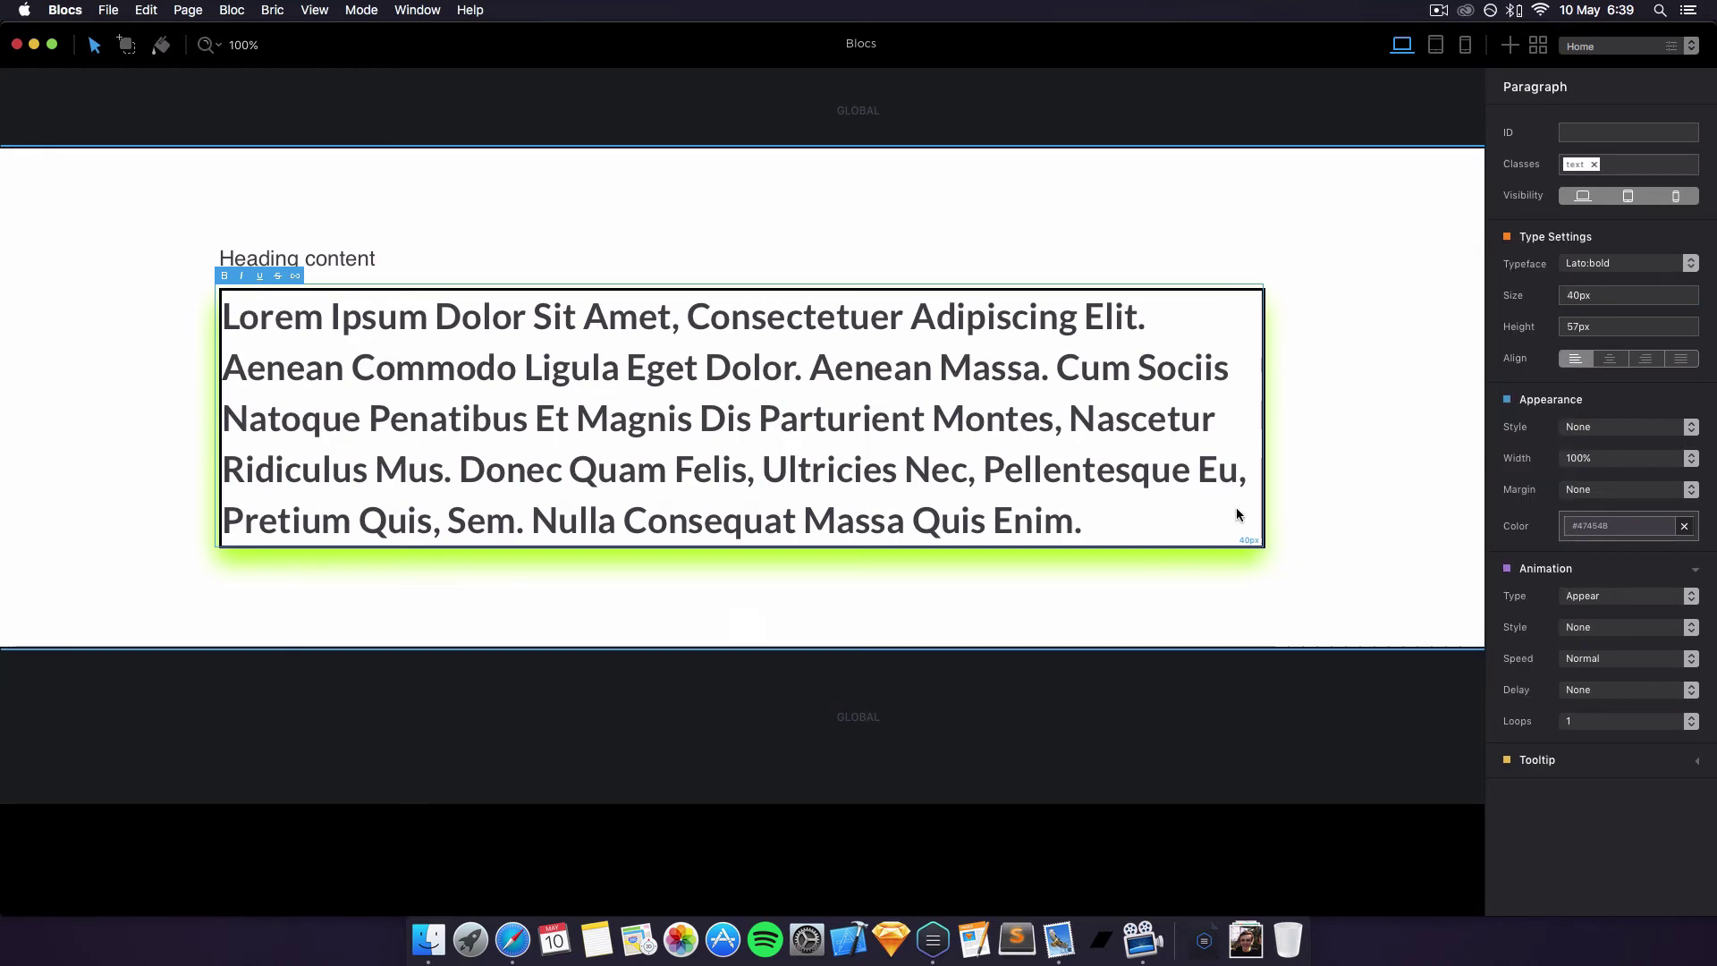
key(super+p)
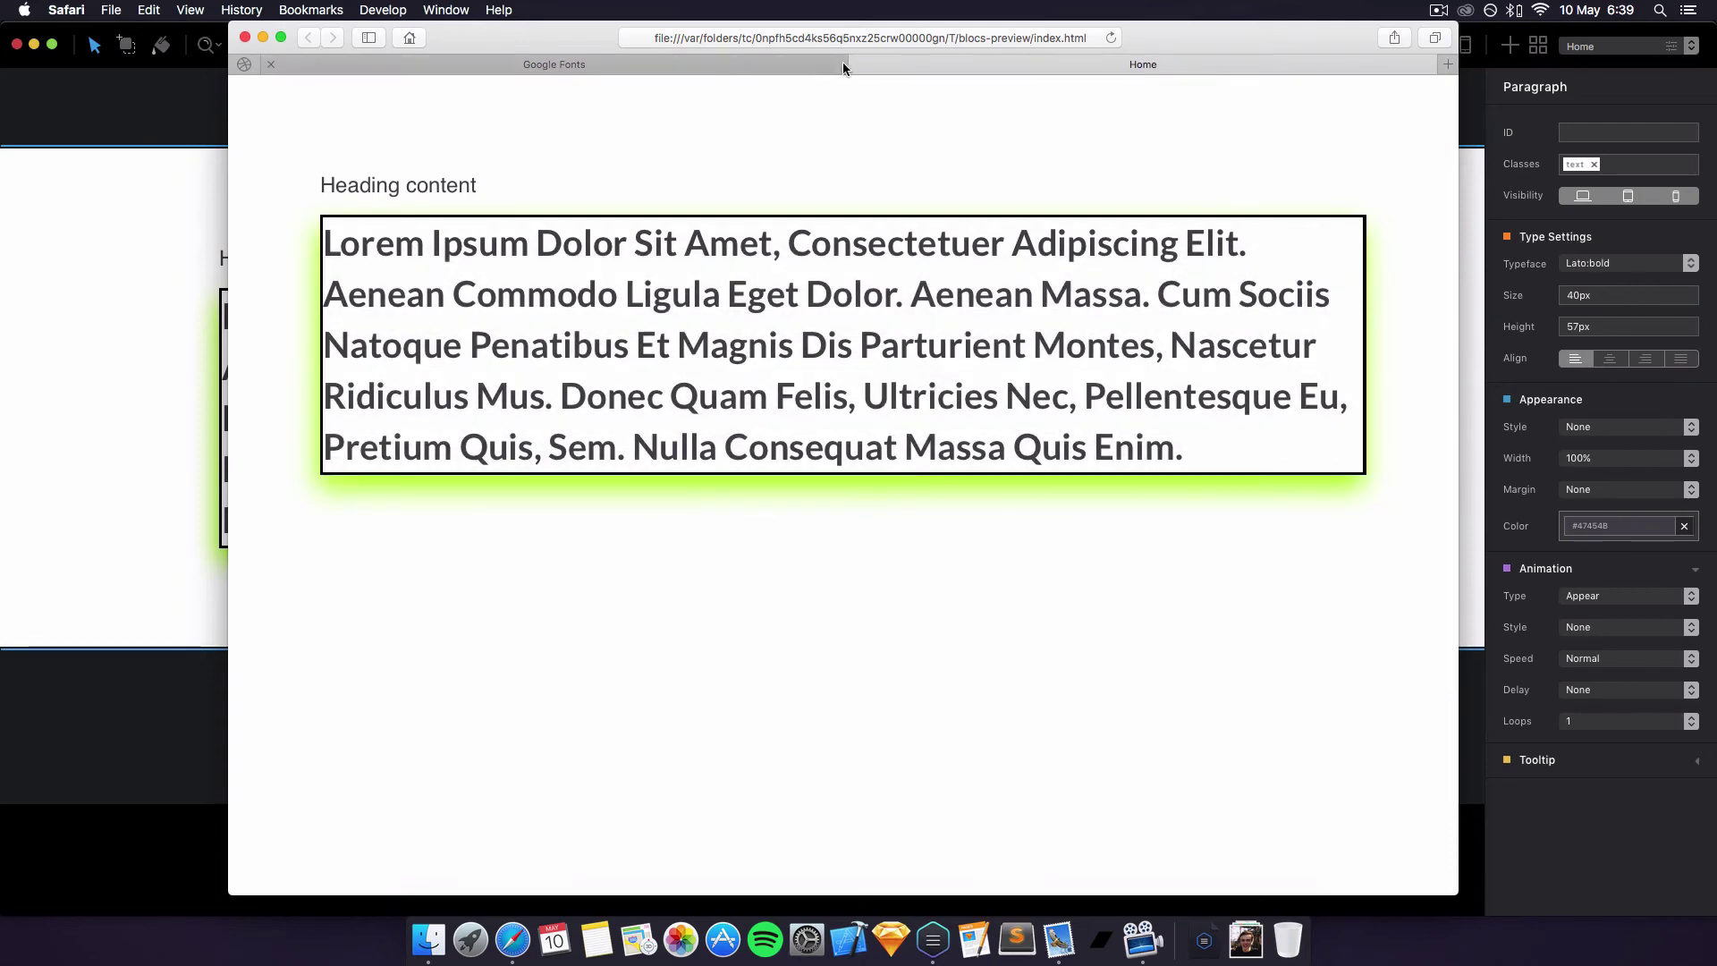
click(860, 63)
Back in Blocs, set the text class's :hover shadow distance to 0
key(super+Tab)
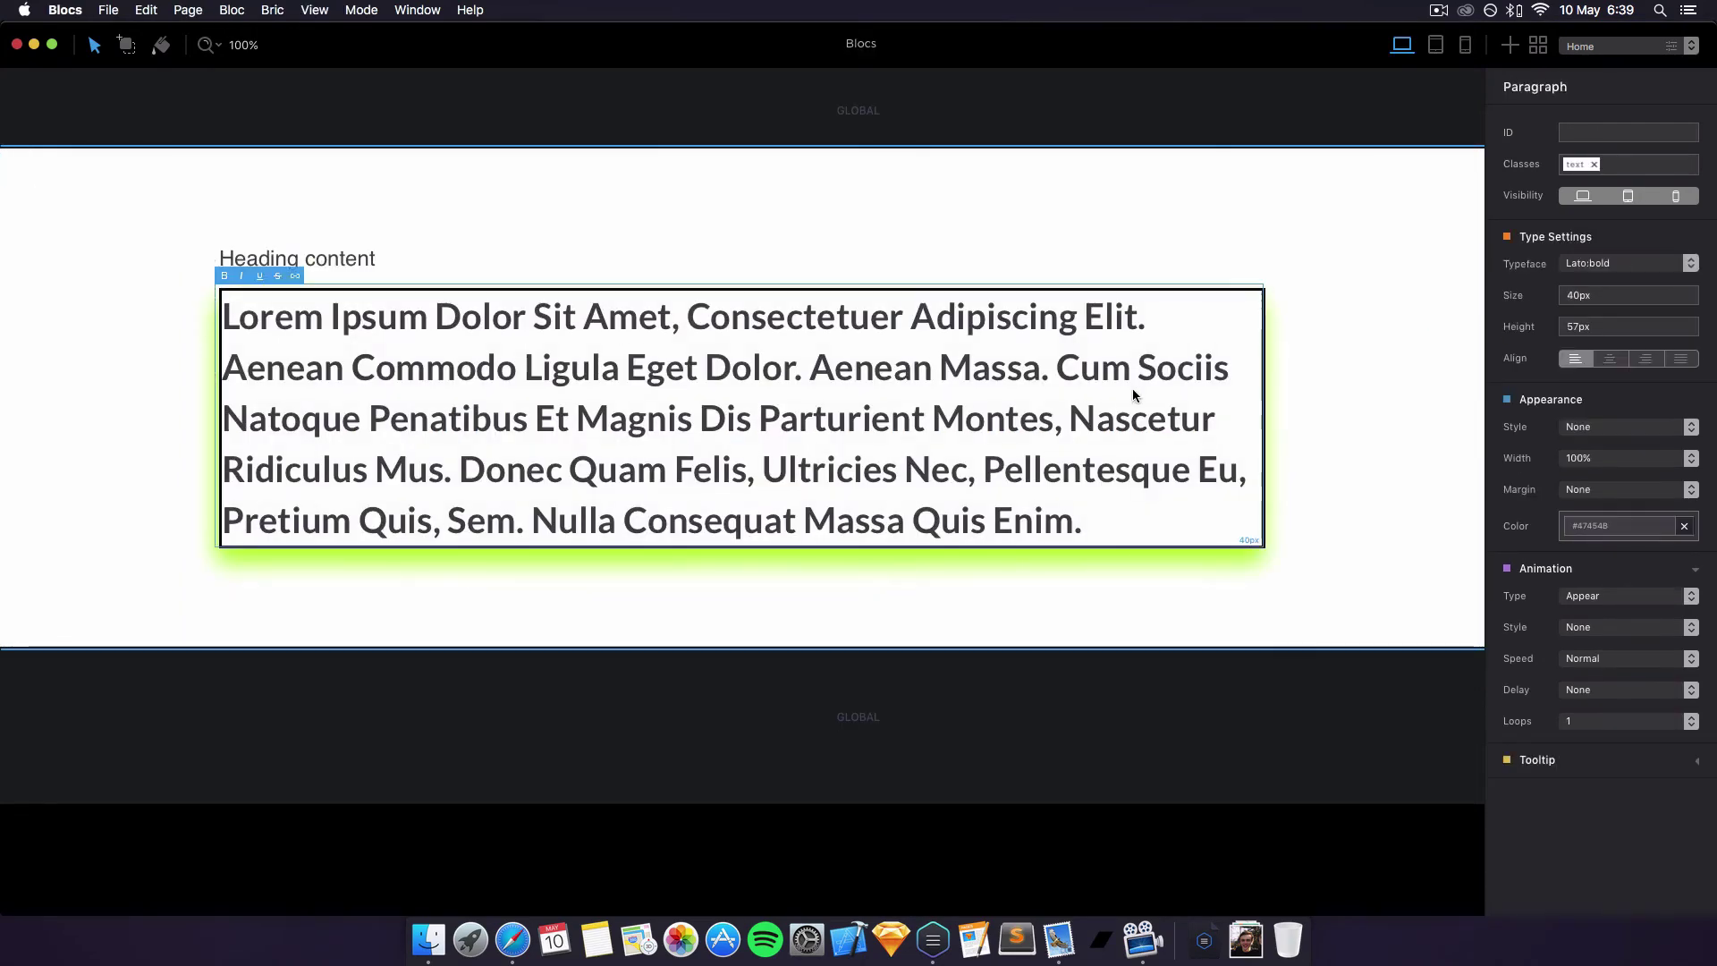
click(1577, 168)
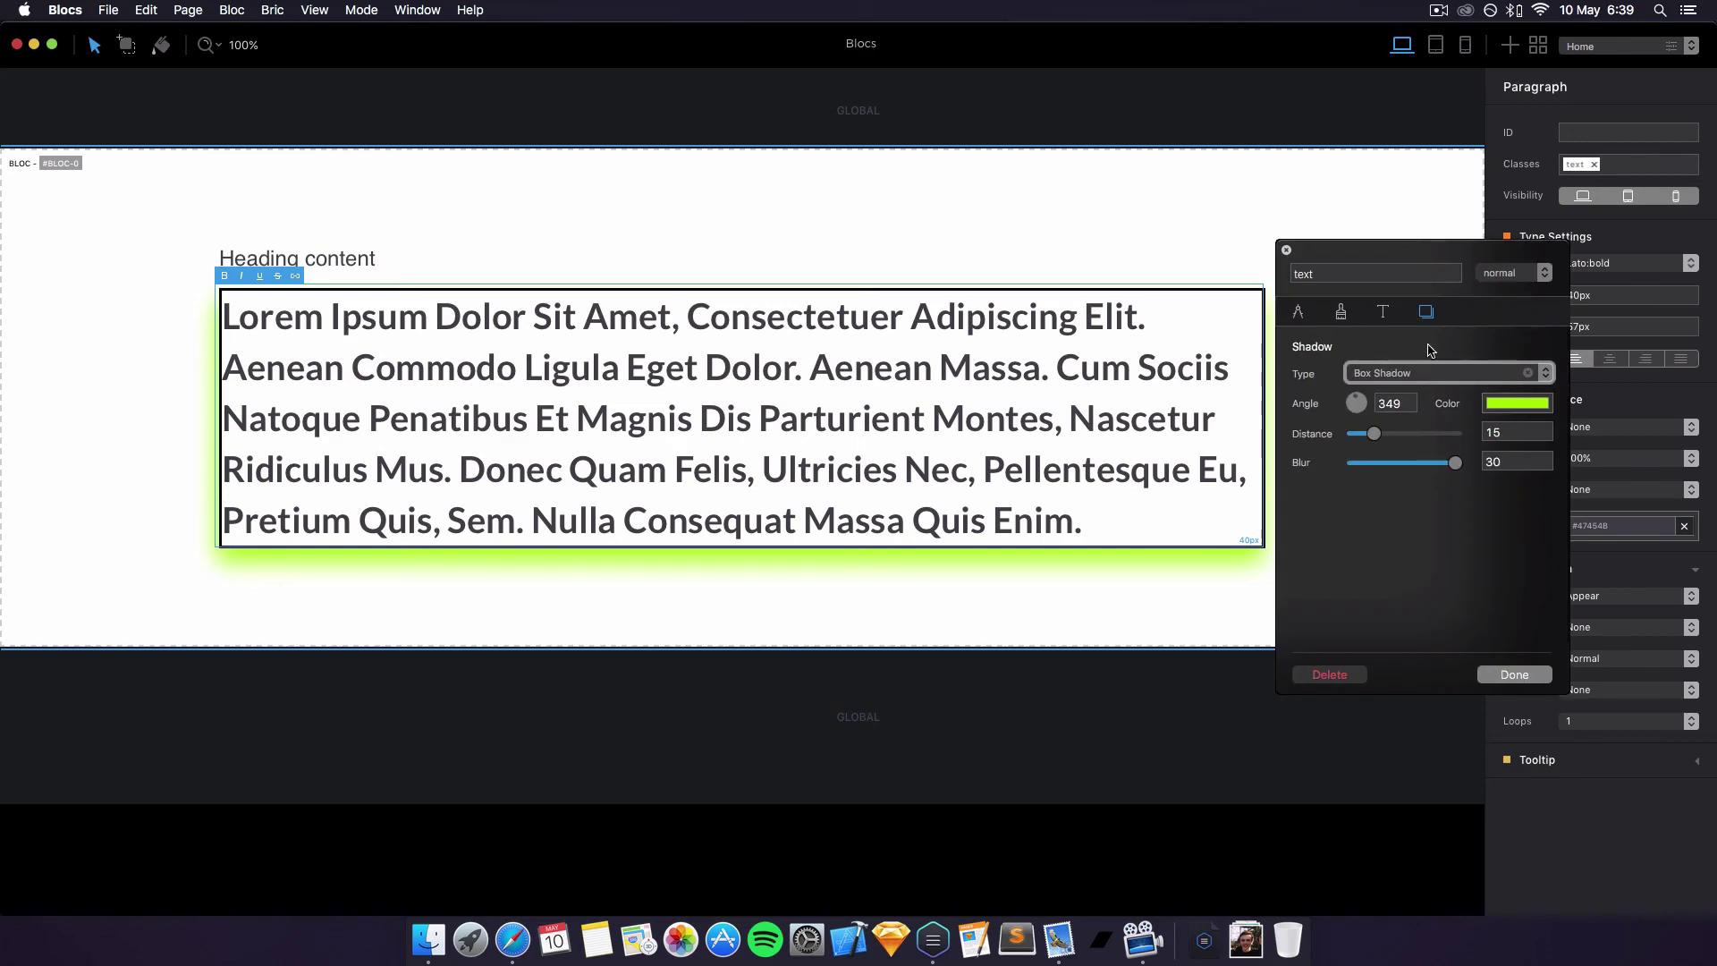
click(1515, 283)
click(1514, 293)
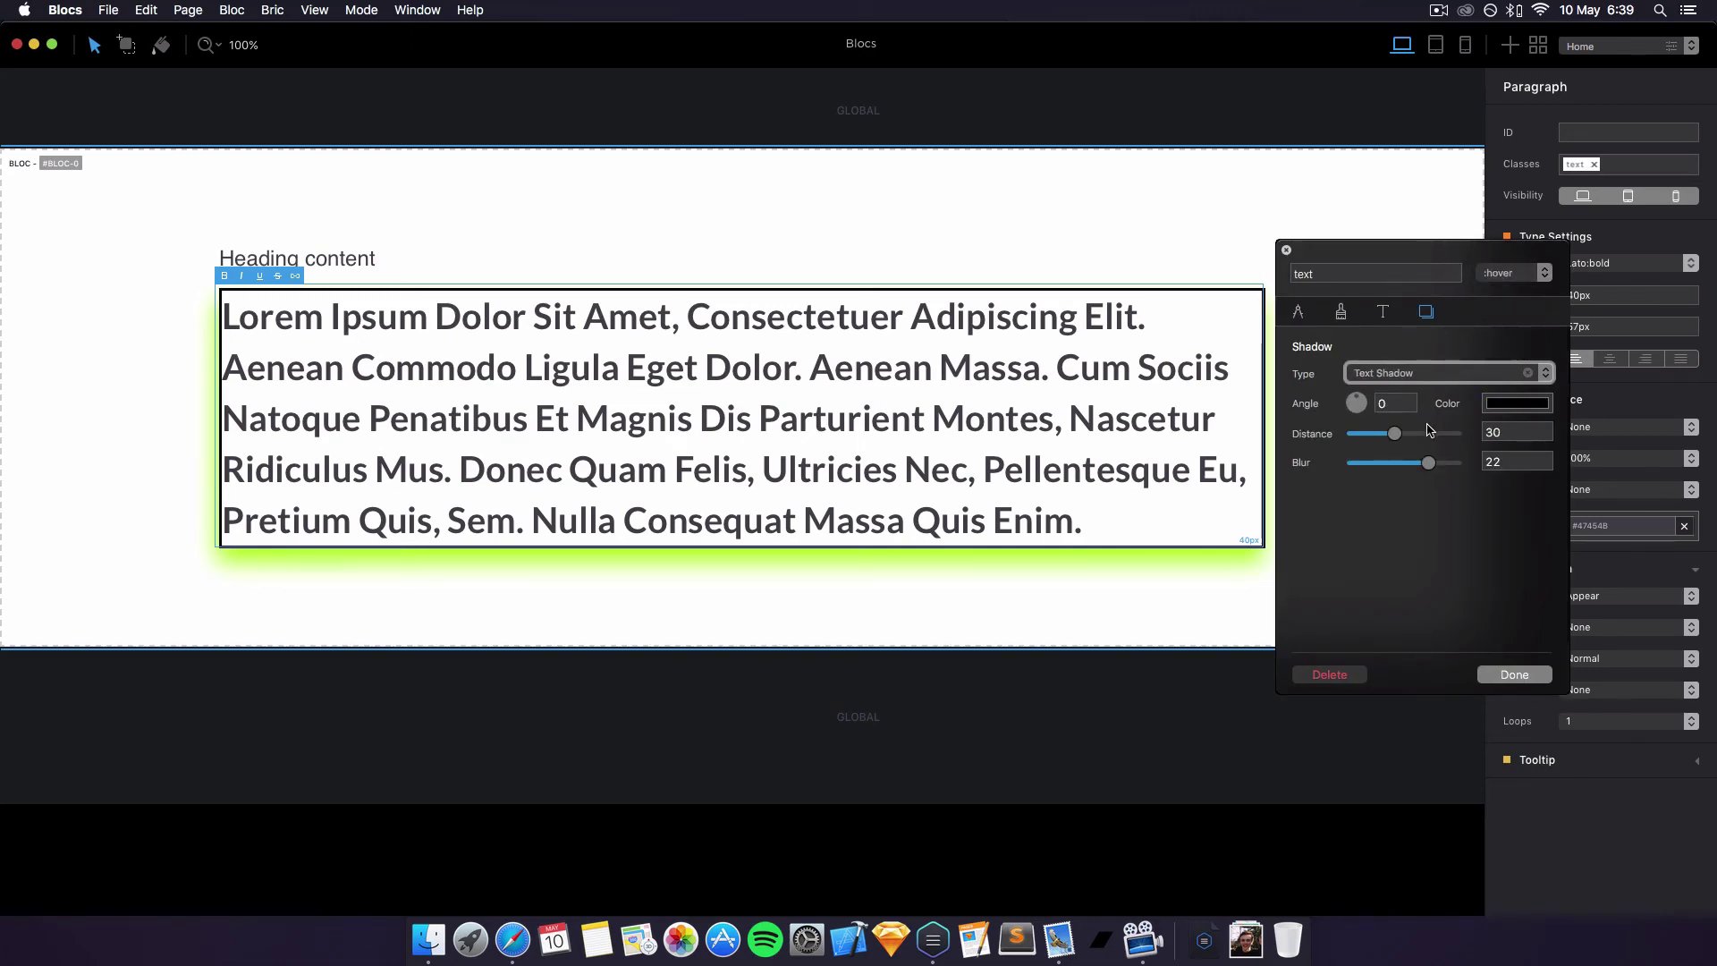
drag(1393, 435, 1334, 438)
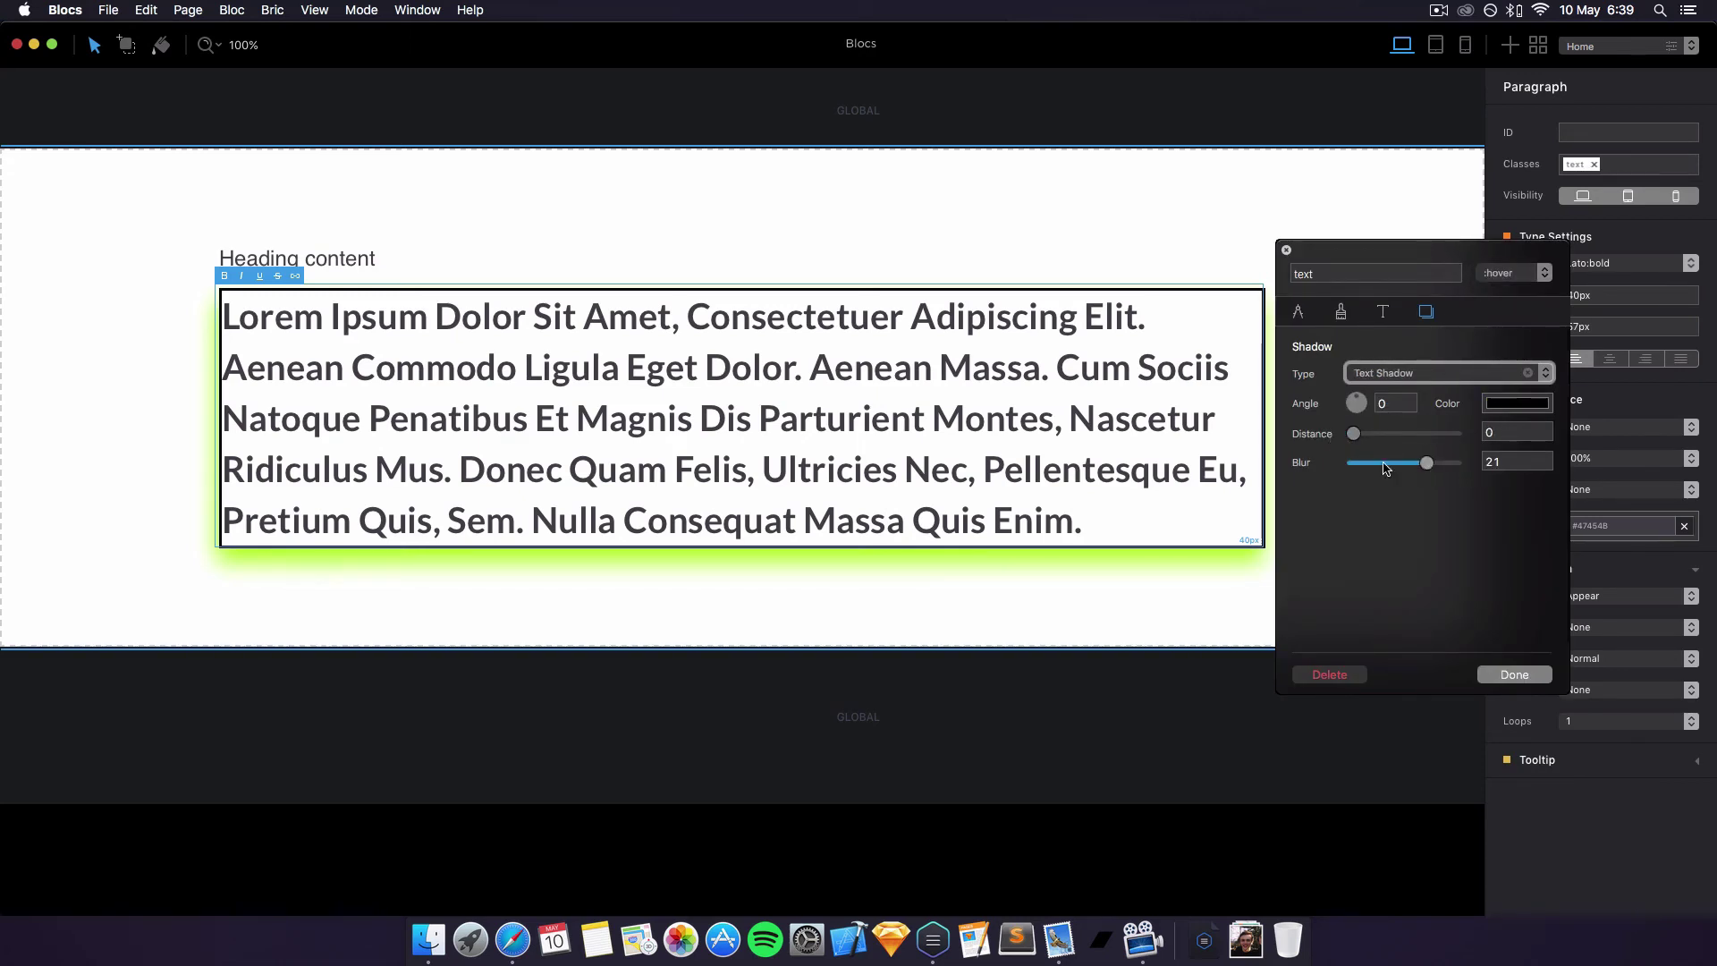
Underline the text on hover and preview the page in Safari
click(1382, 312)
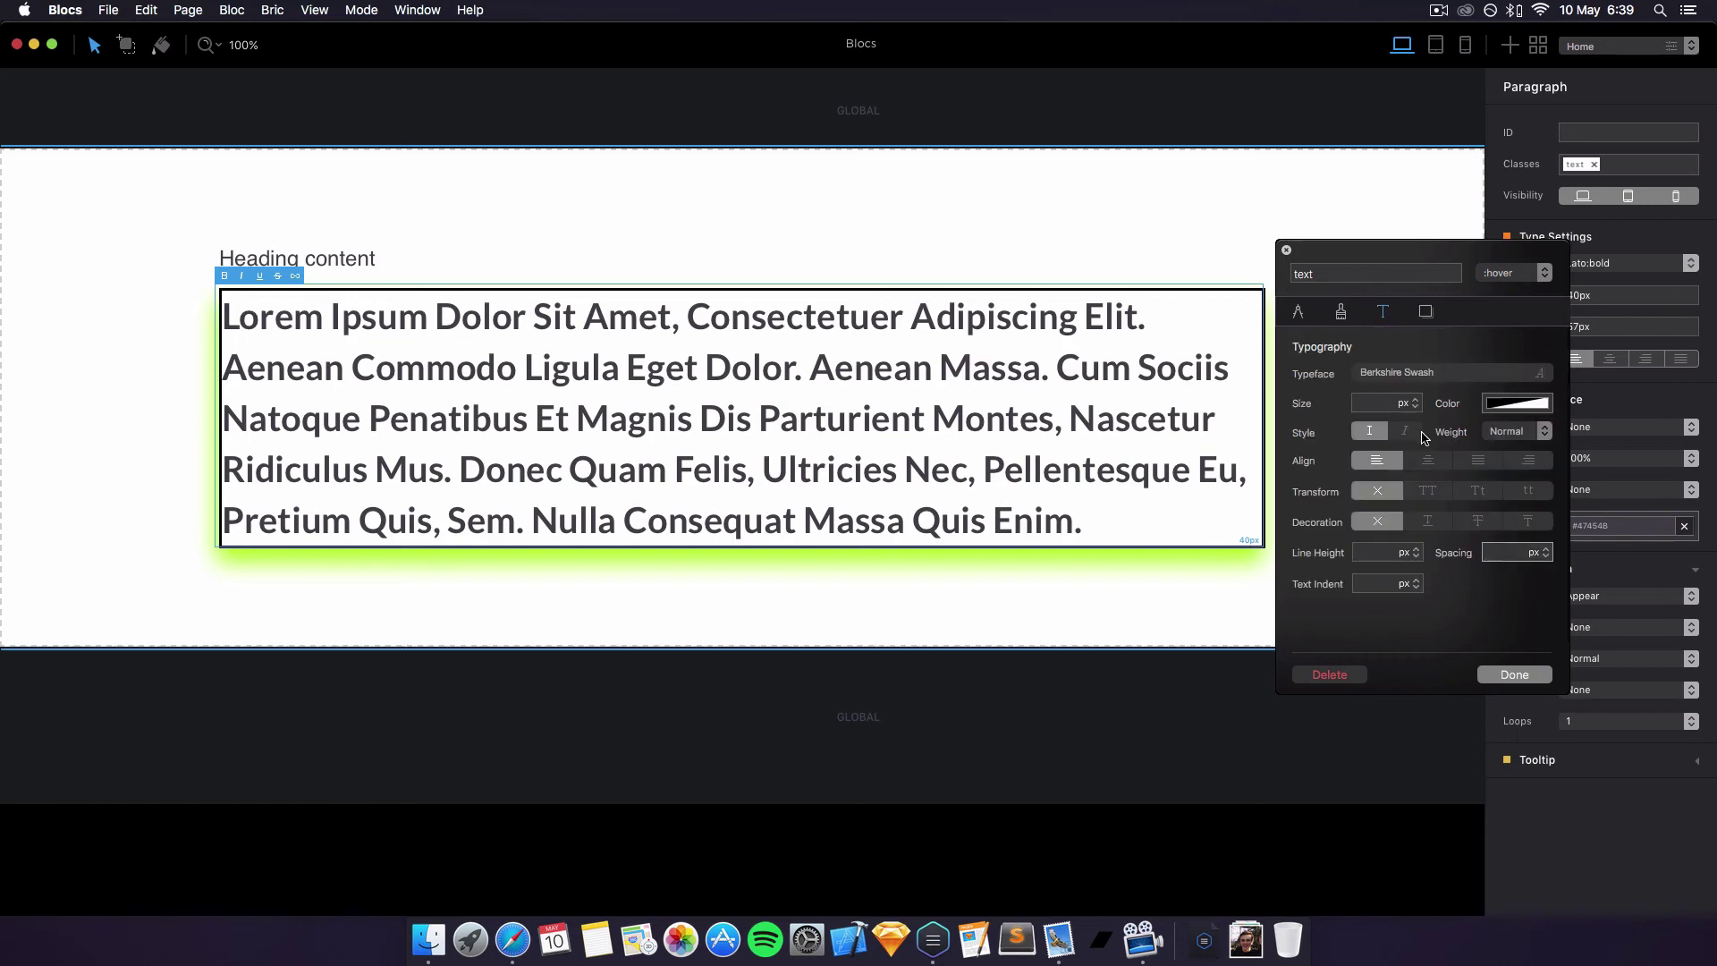
click(1431, 523)
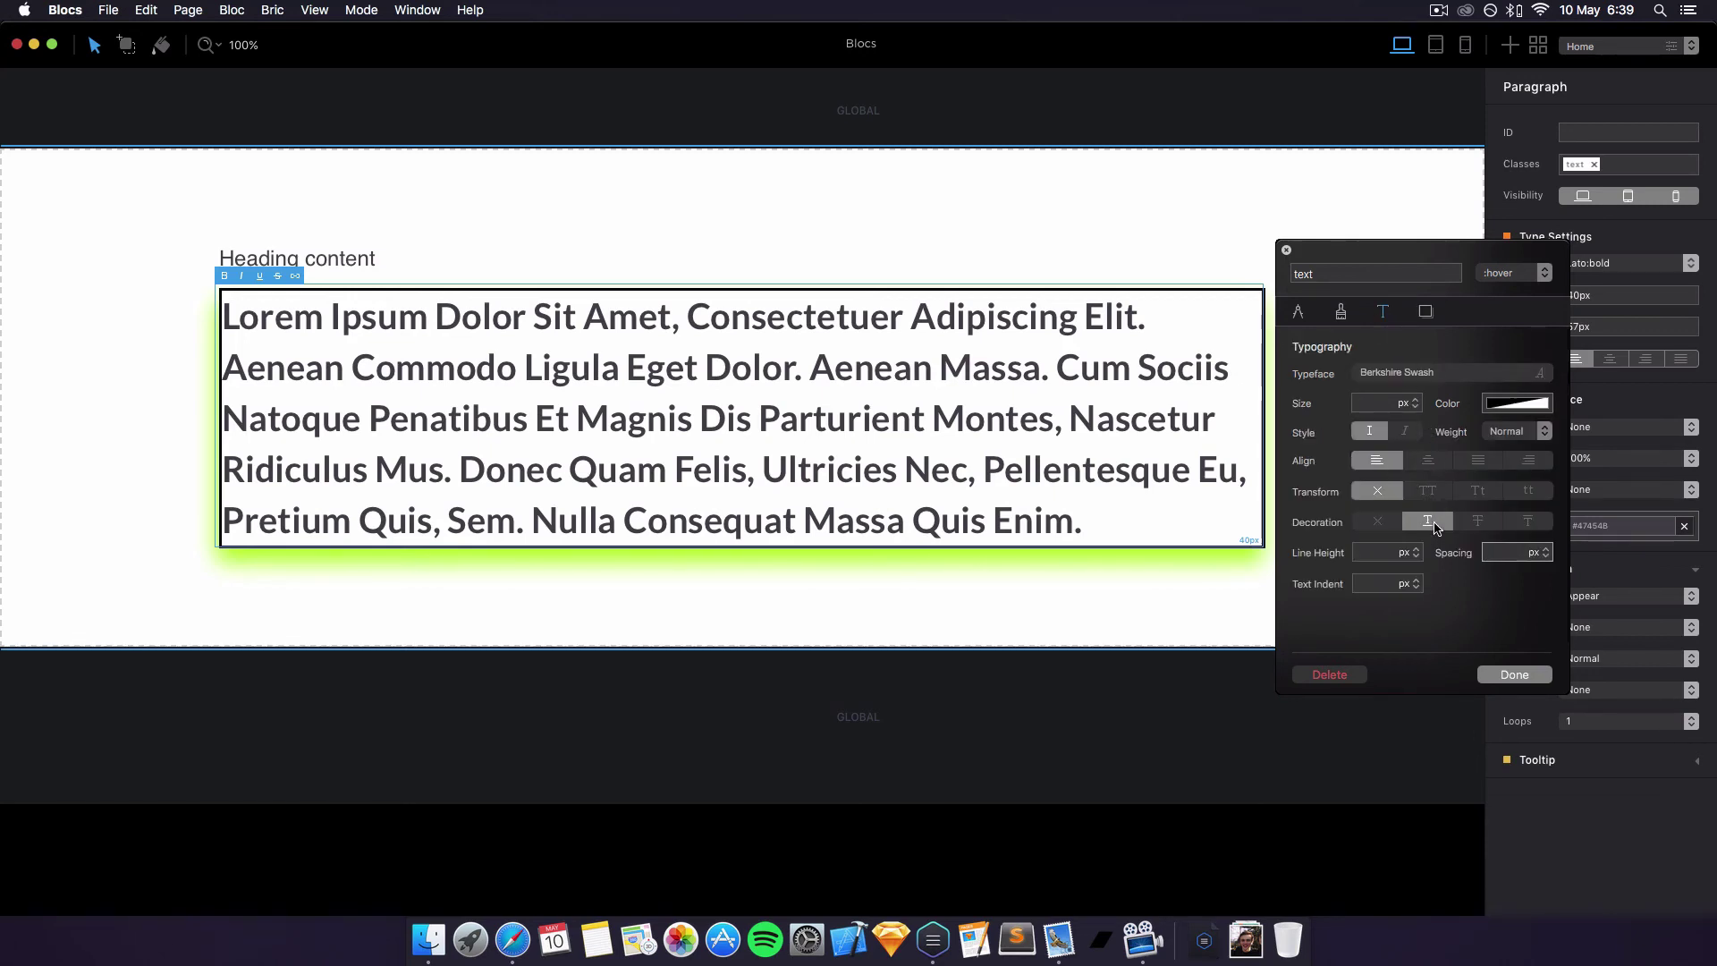
click(1517, 675)
key(super+p)
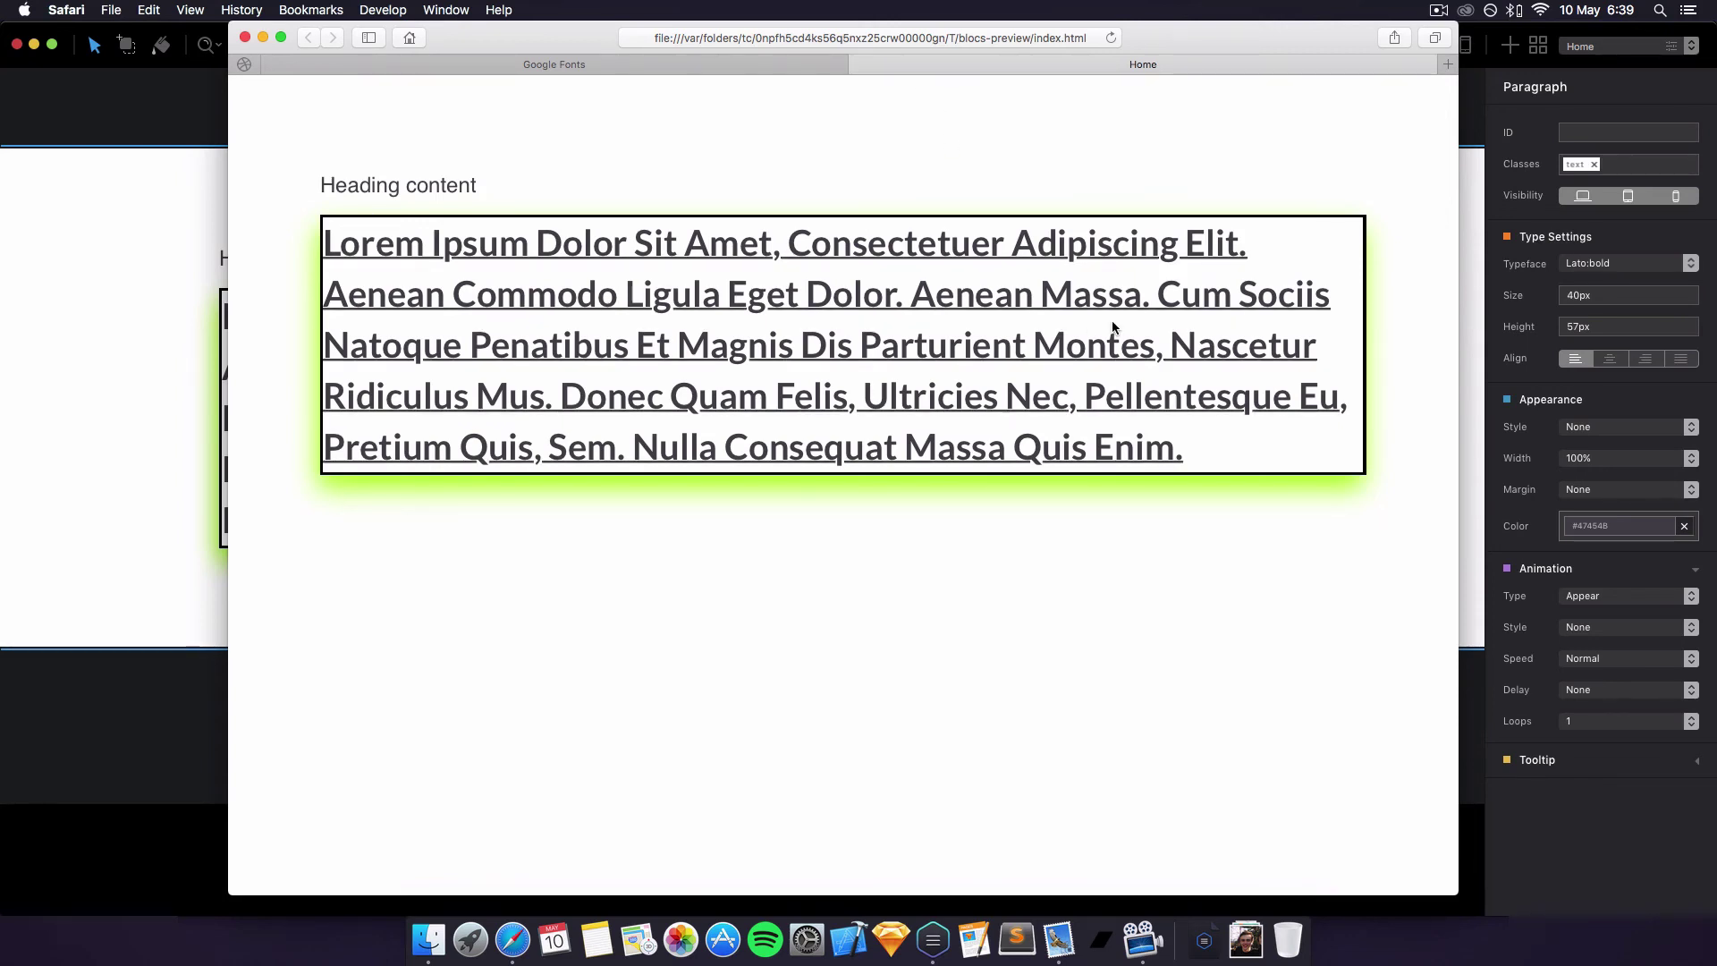
Load blocsapp.com in a new Safari tab
click(1449, 67)
text(blocsapp.com)
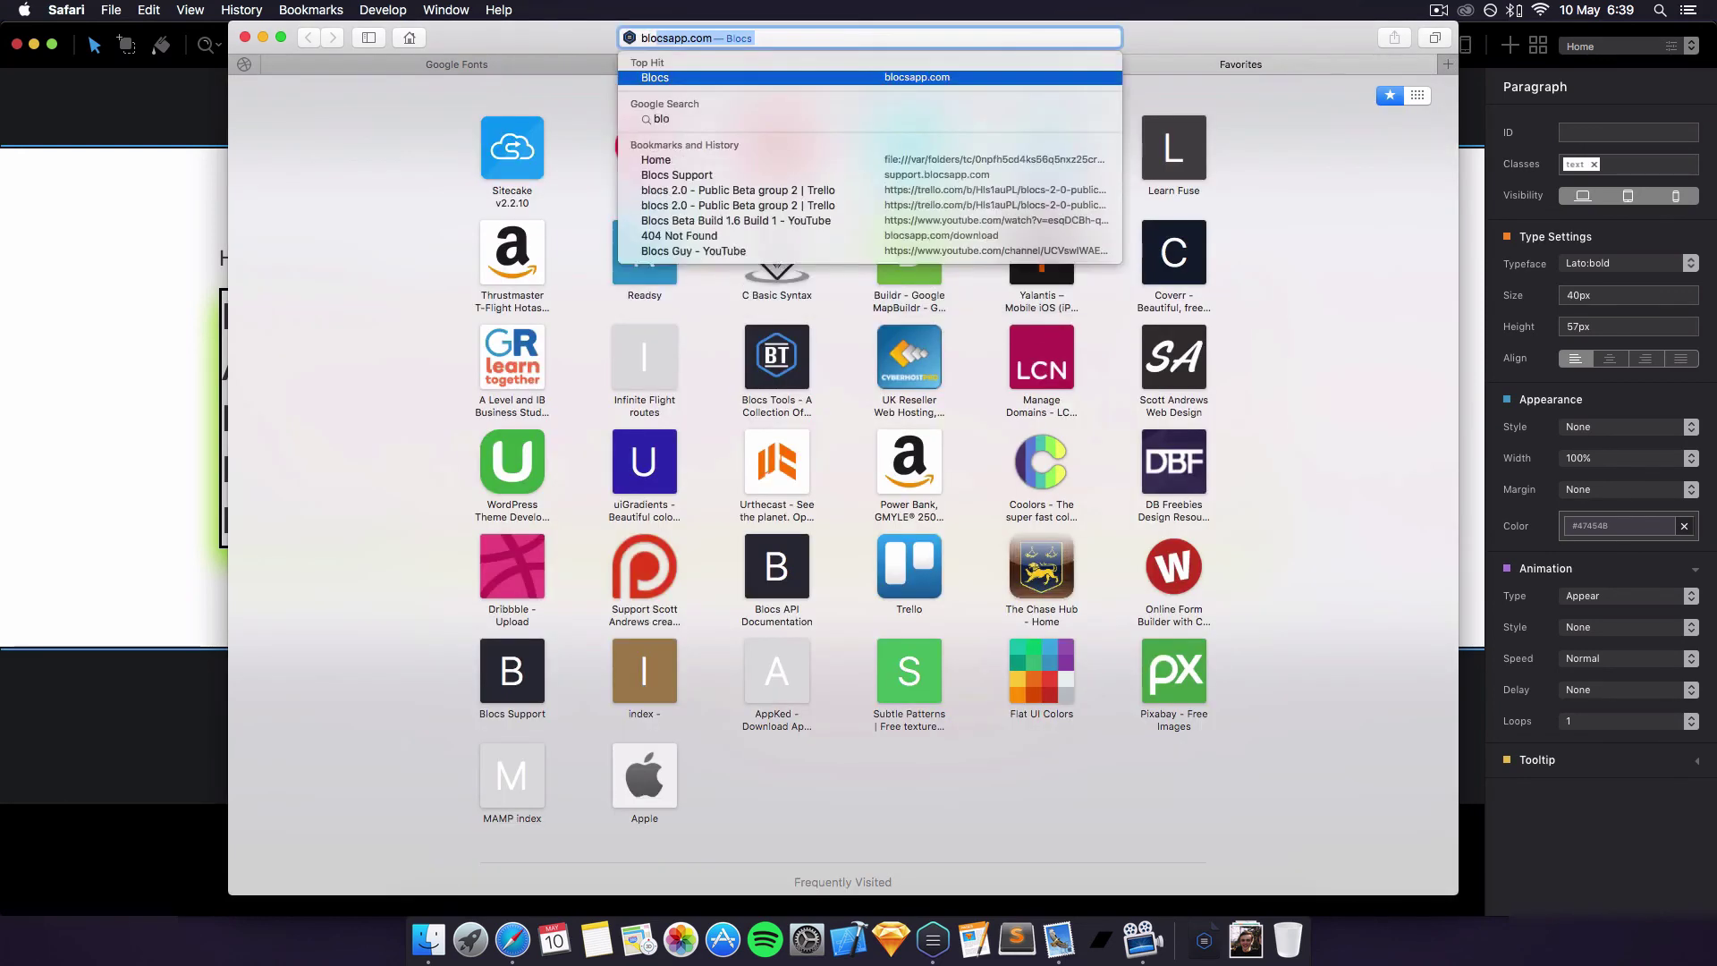
key(Return)
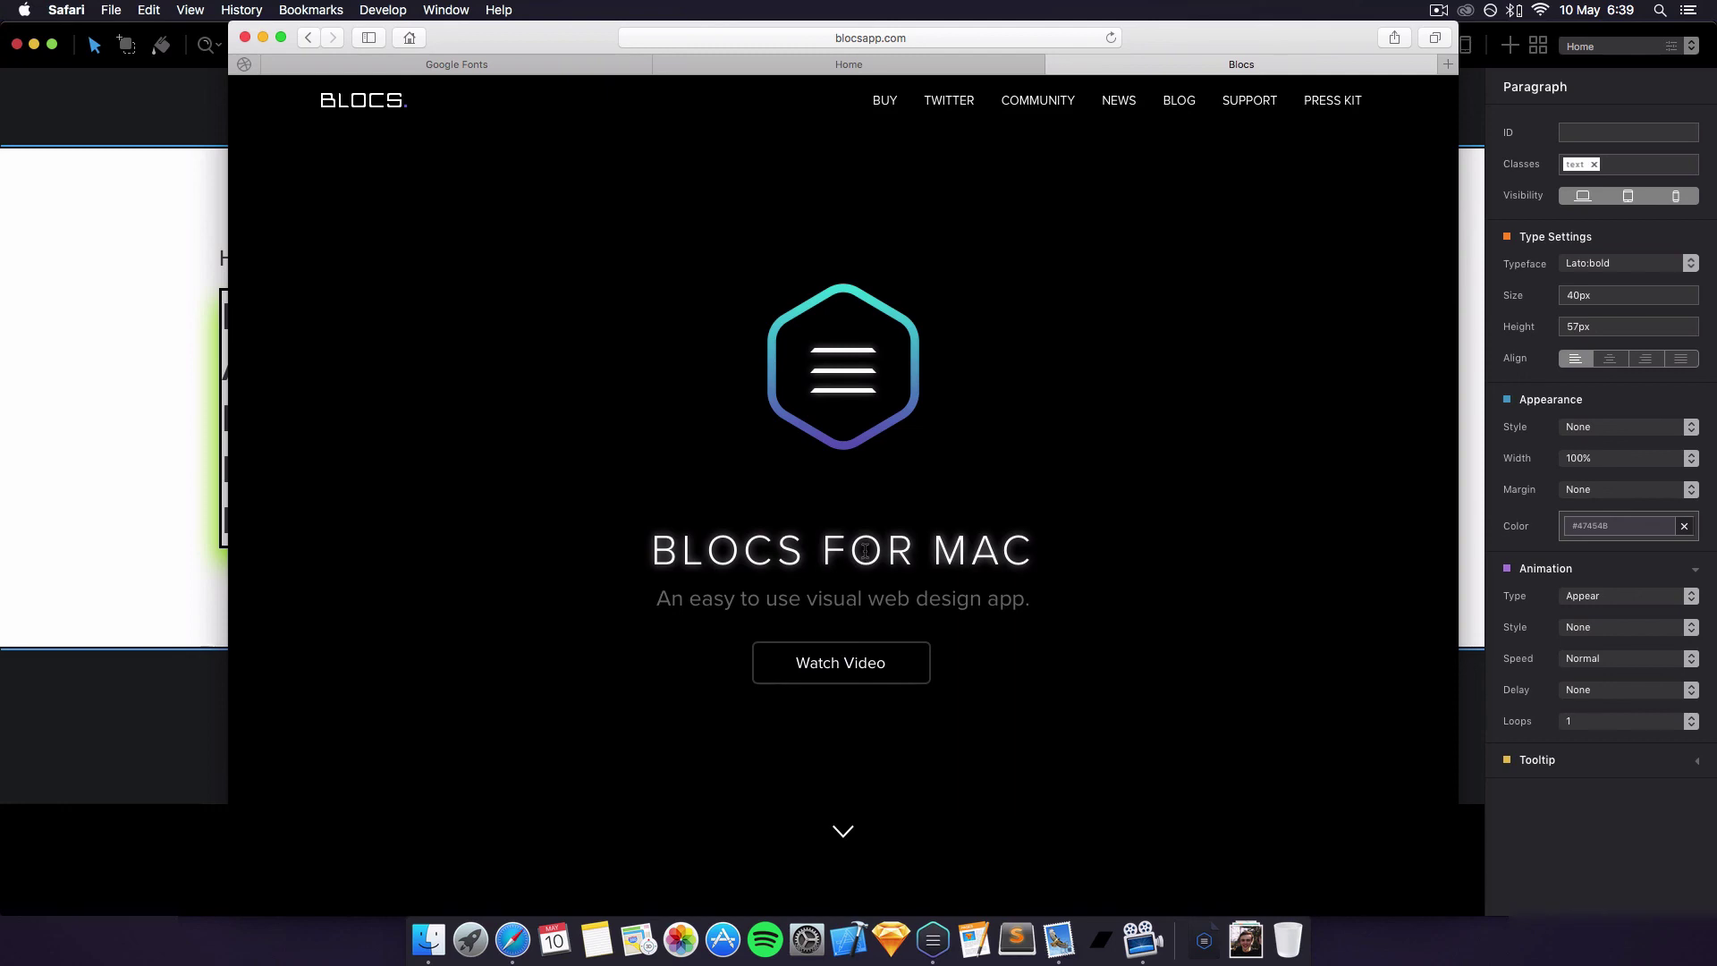
scroll(1082, 517, down, 1)
scroll(1081, 518, up, 1)
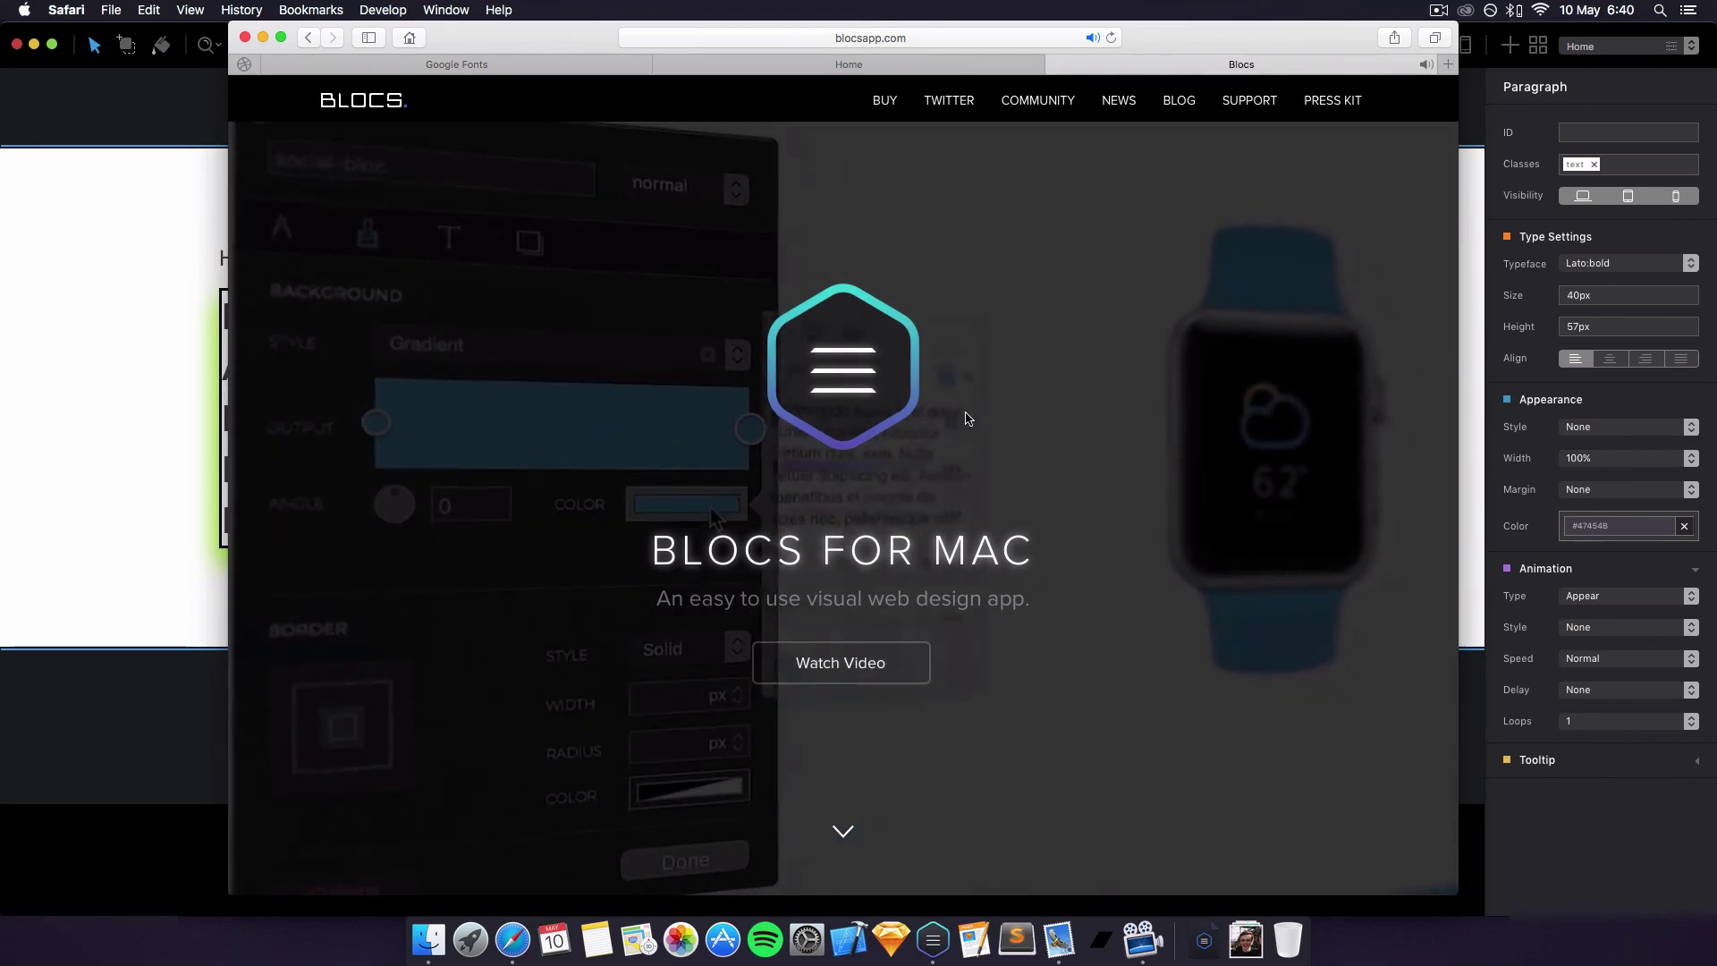
Scroll down the Blocs product page to its What's New in 2.0 feature list
scroll(1079, 253, down, 5)
scroll(1080, 253, down, 20)
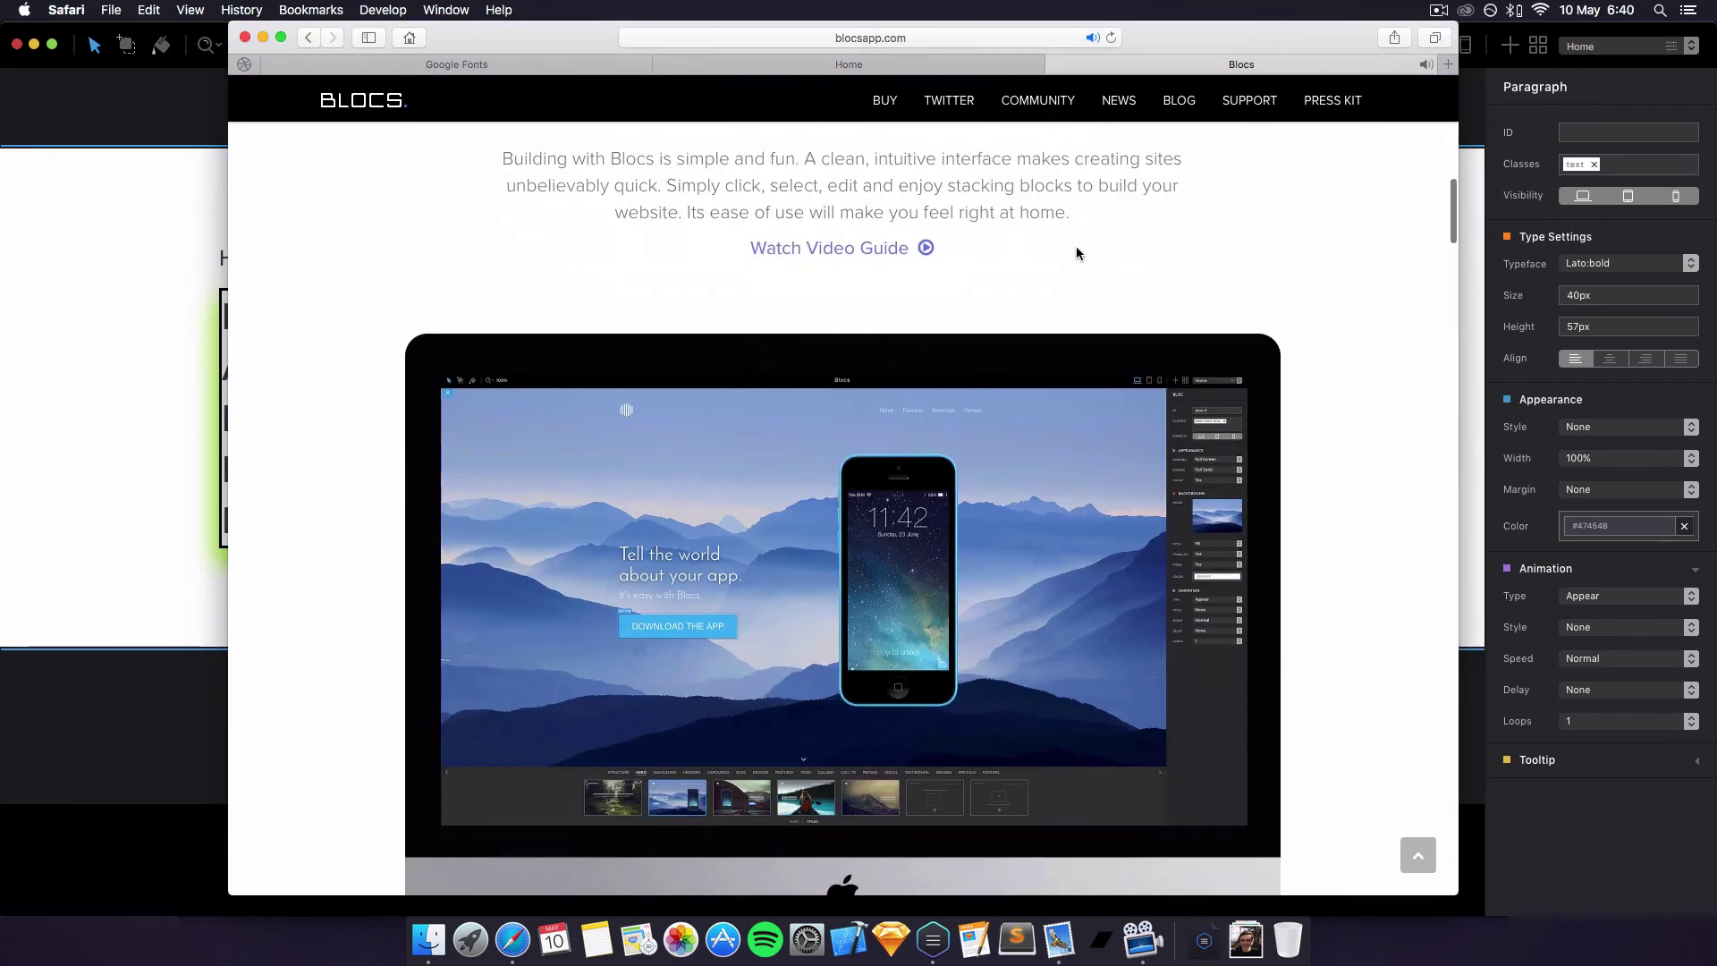
scroll(1079, 253, down, 20)
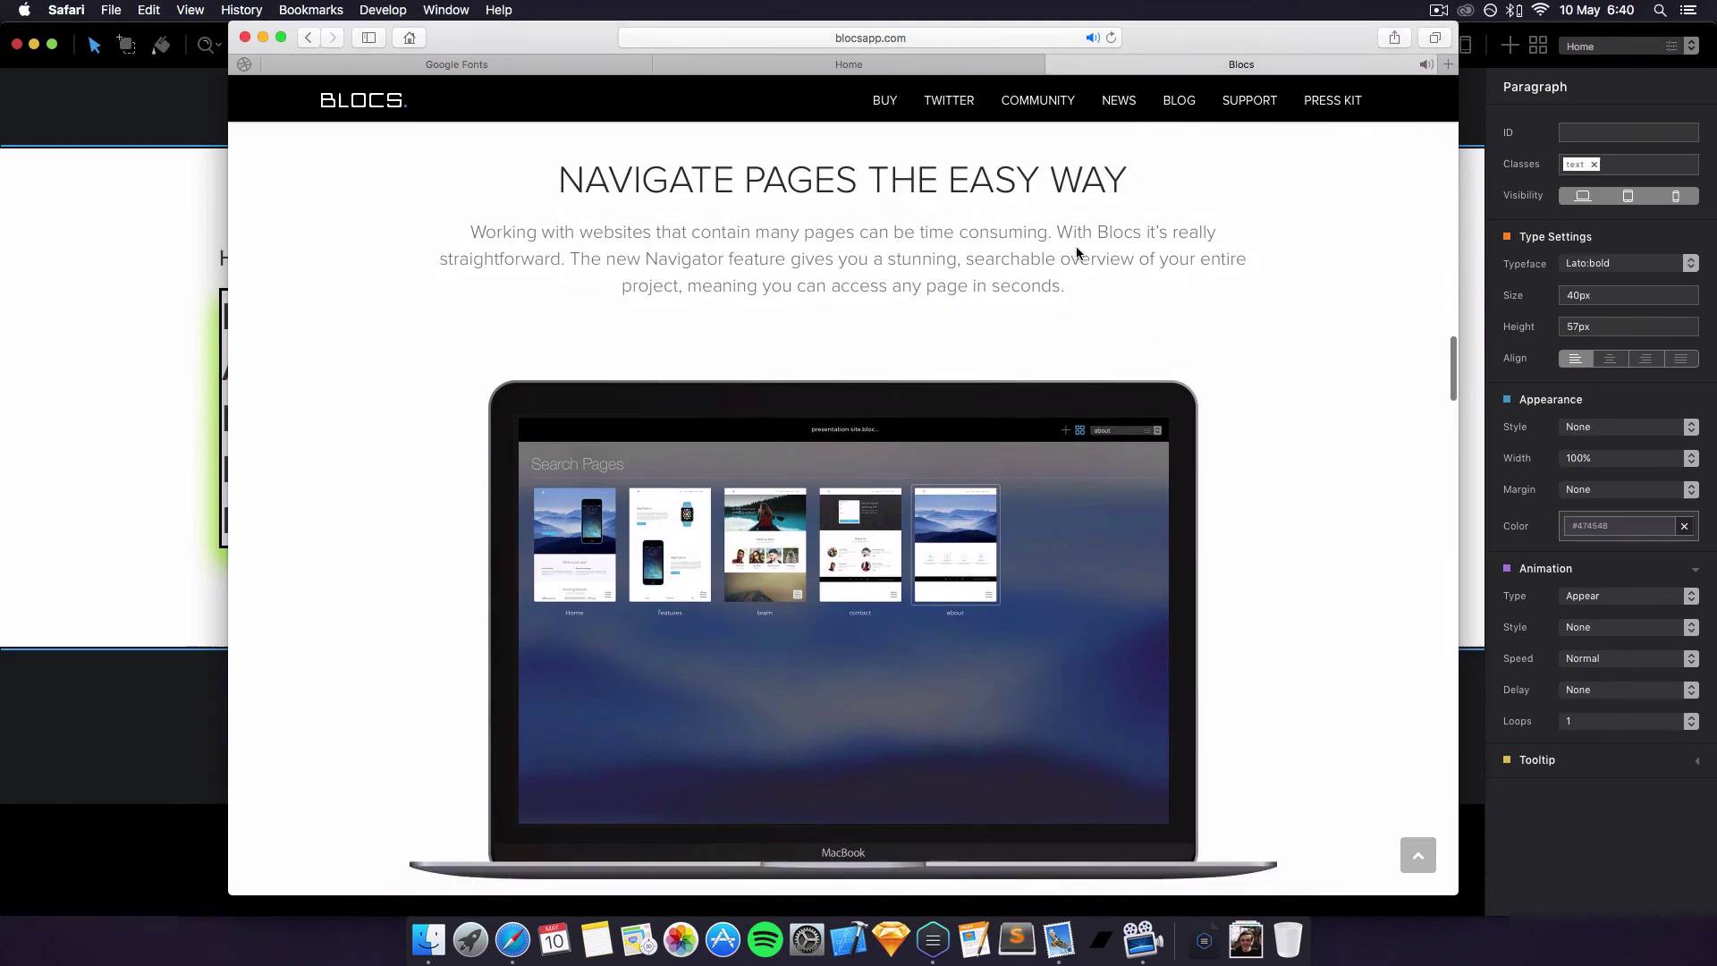
scroll(1077, 248, down, 10)
scroll(1076, 248, up, 15)
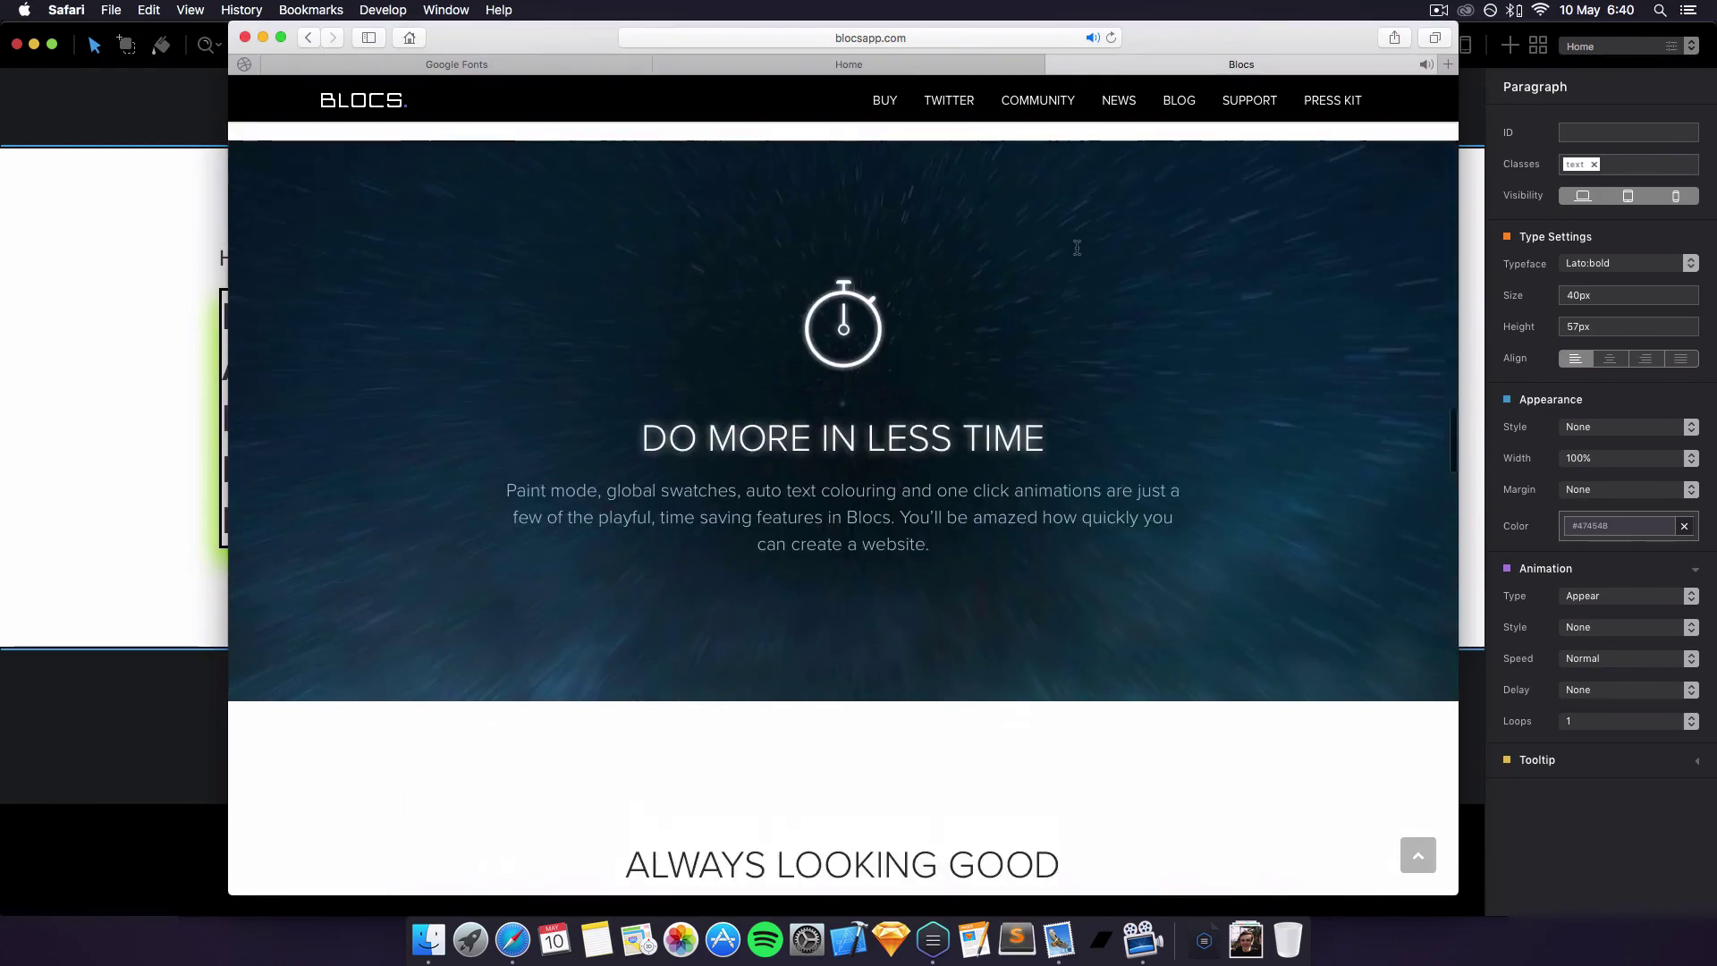
scroll(1076, 247, down, 15)
scroll(1076, 248, down, 20)
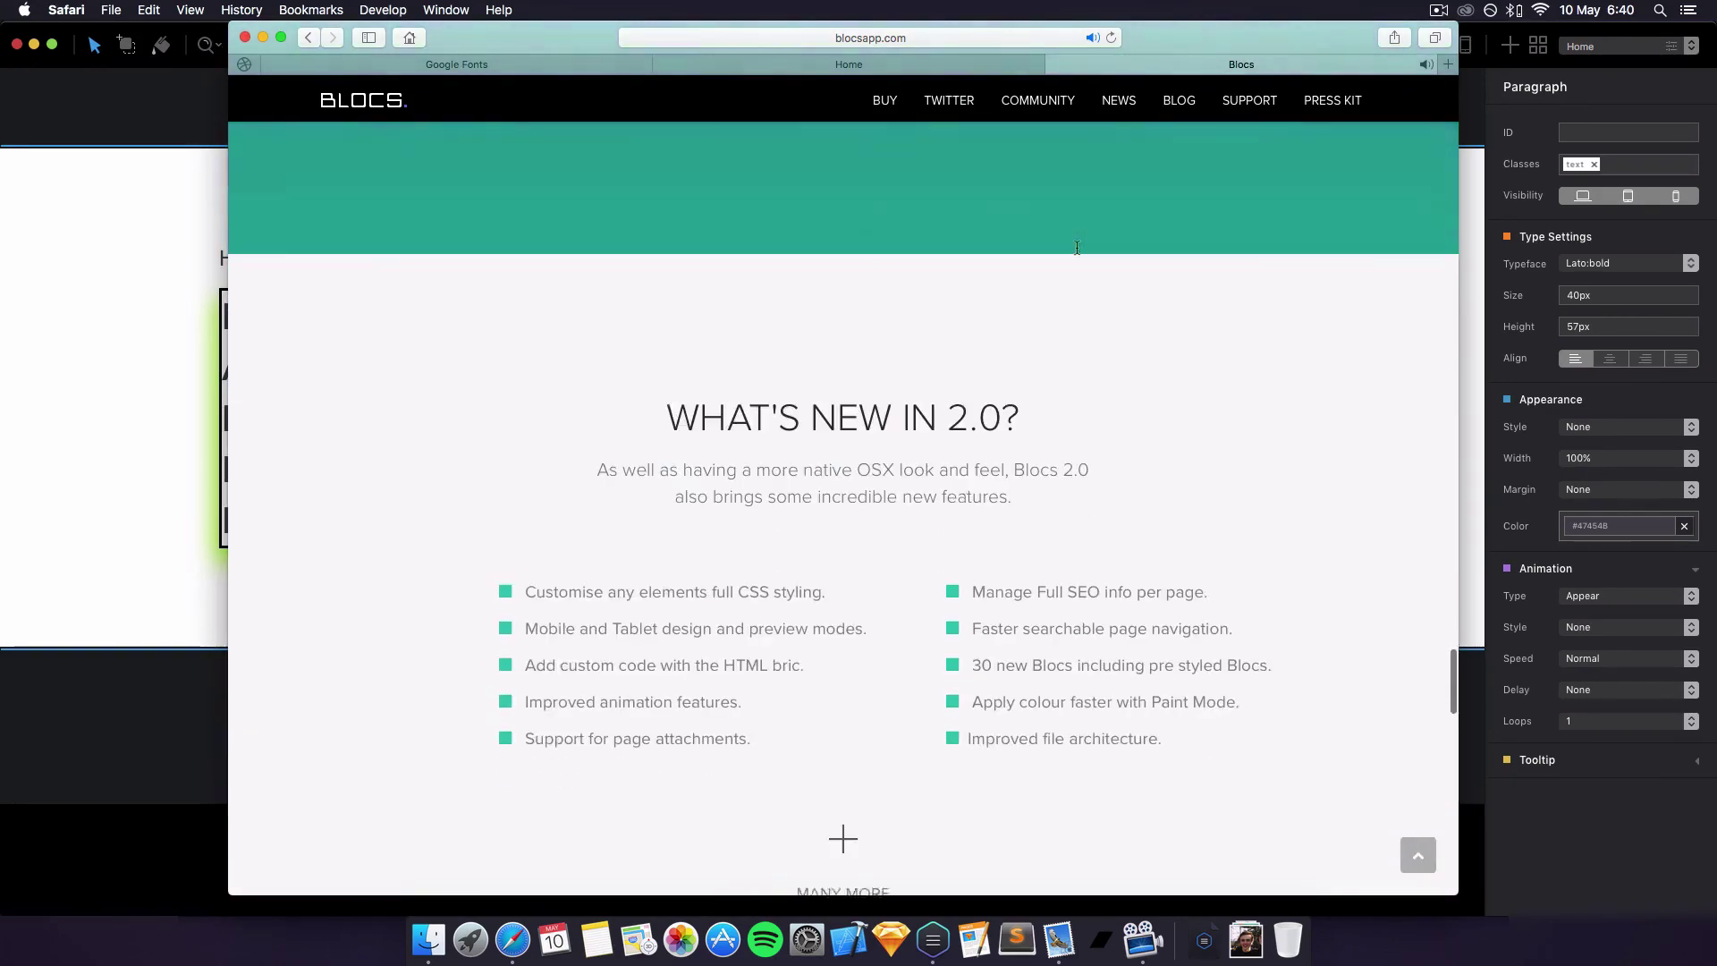
scroll(1076, 247, up, 20)
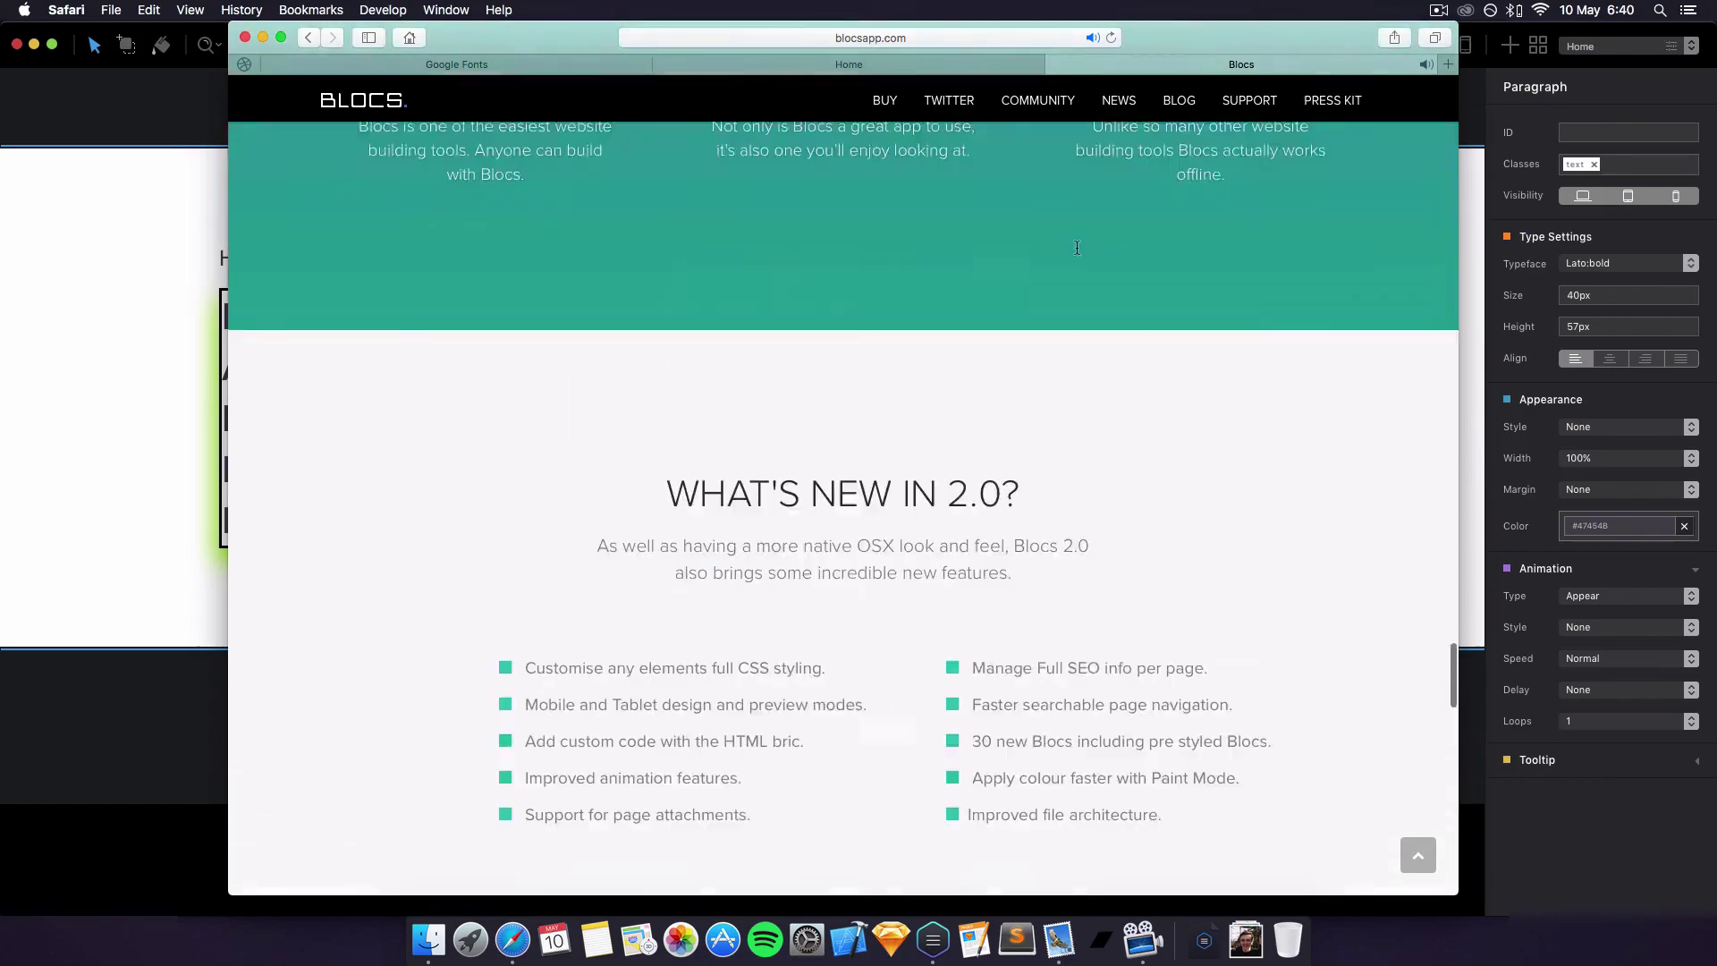